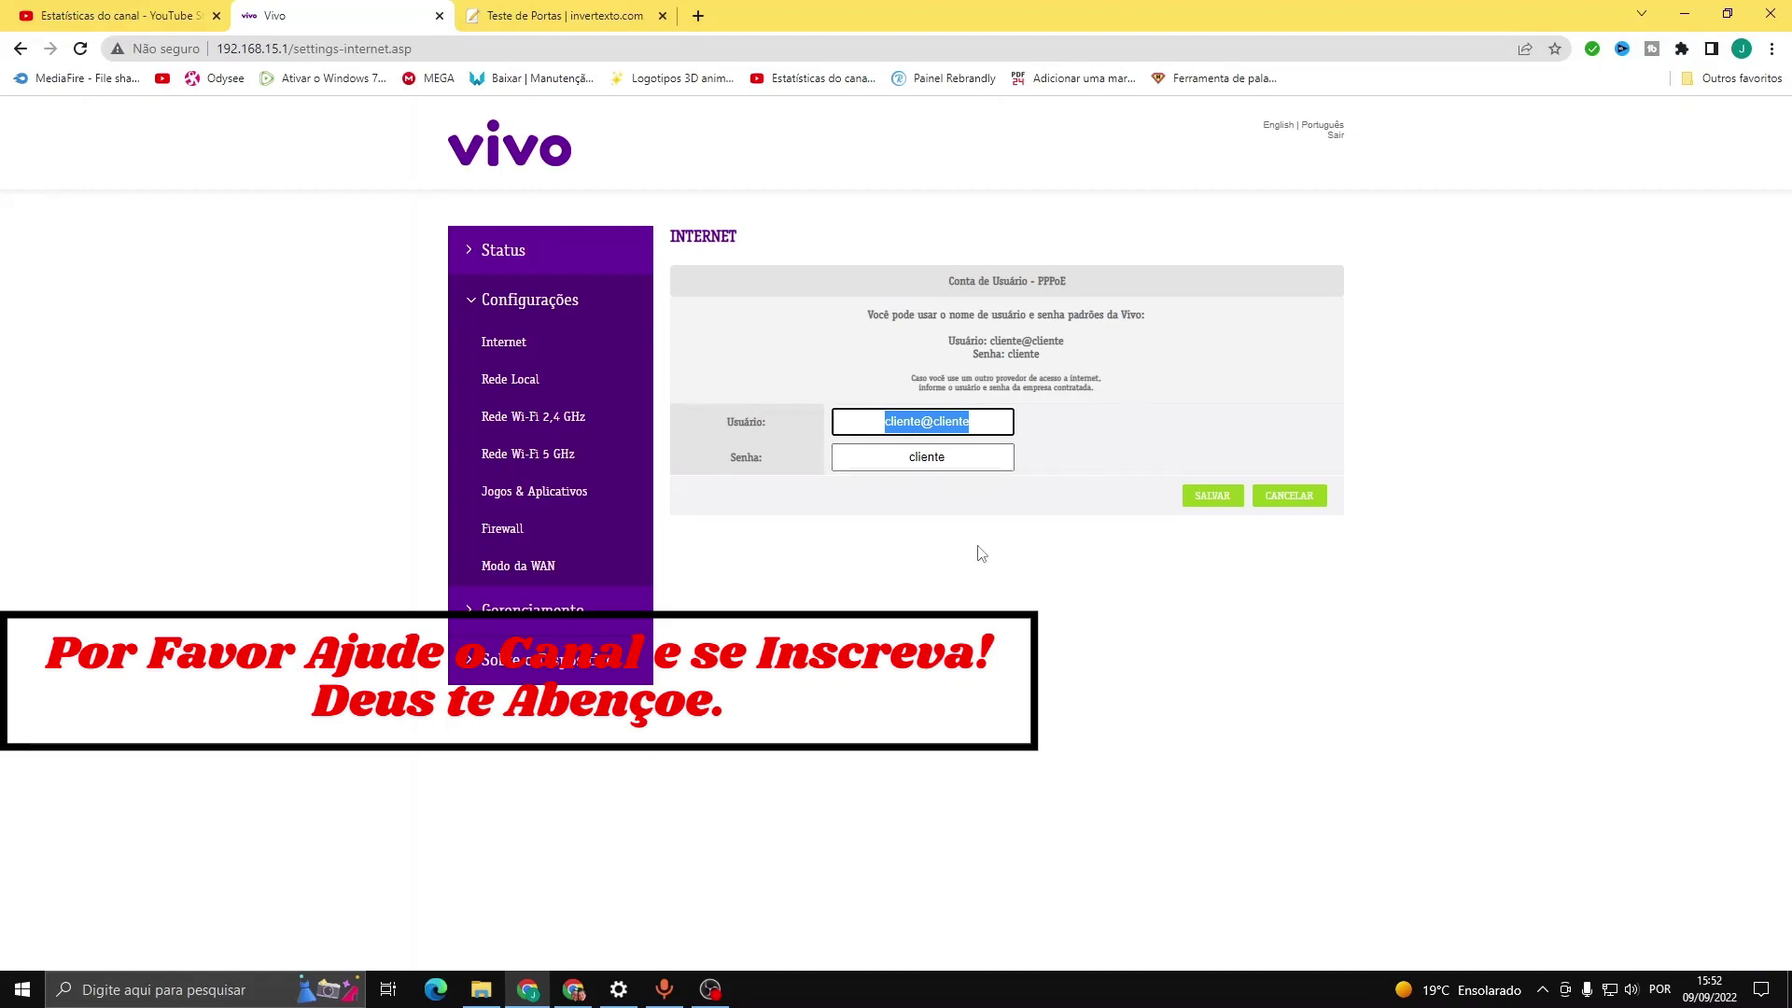
Step: Open the local network's DHCP settings and delete the reserved IP entry for DESKTOP-Q0VH404
{"action": "left_click", "coordinate": [538, 313]}
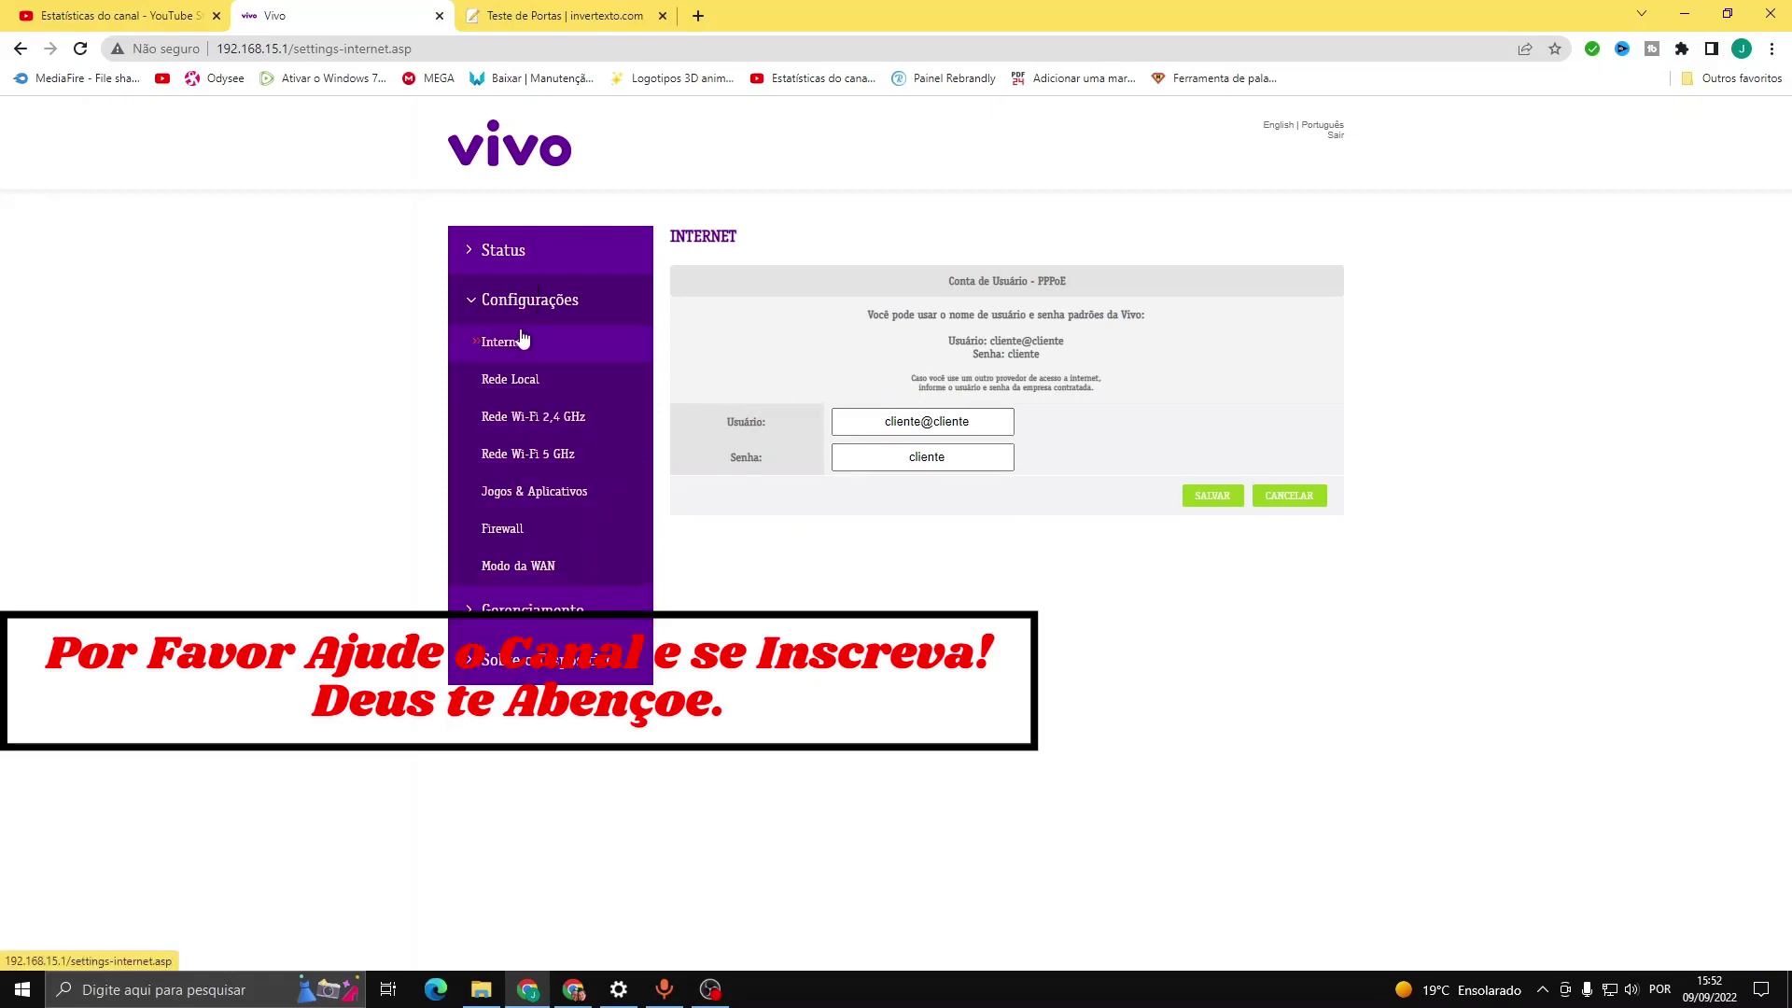
{"action": "left_click", "coordinate": [520, 340]}
{"action": "left_click", "coordinate": [509, 385]}
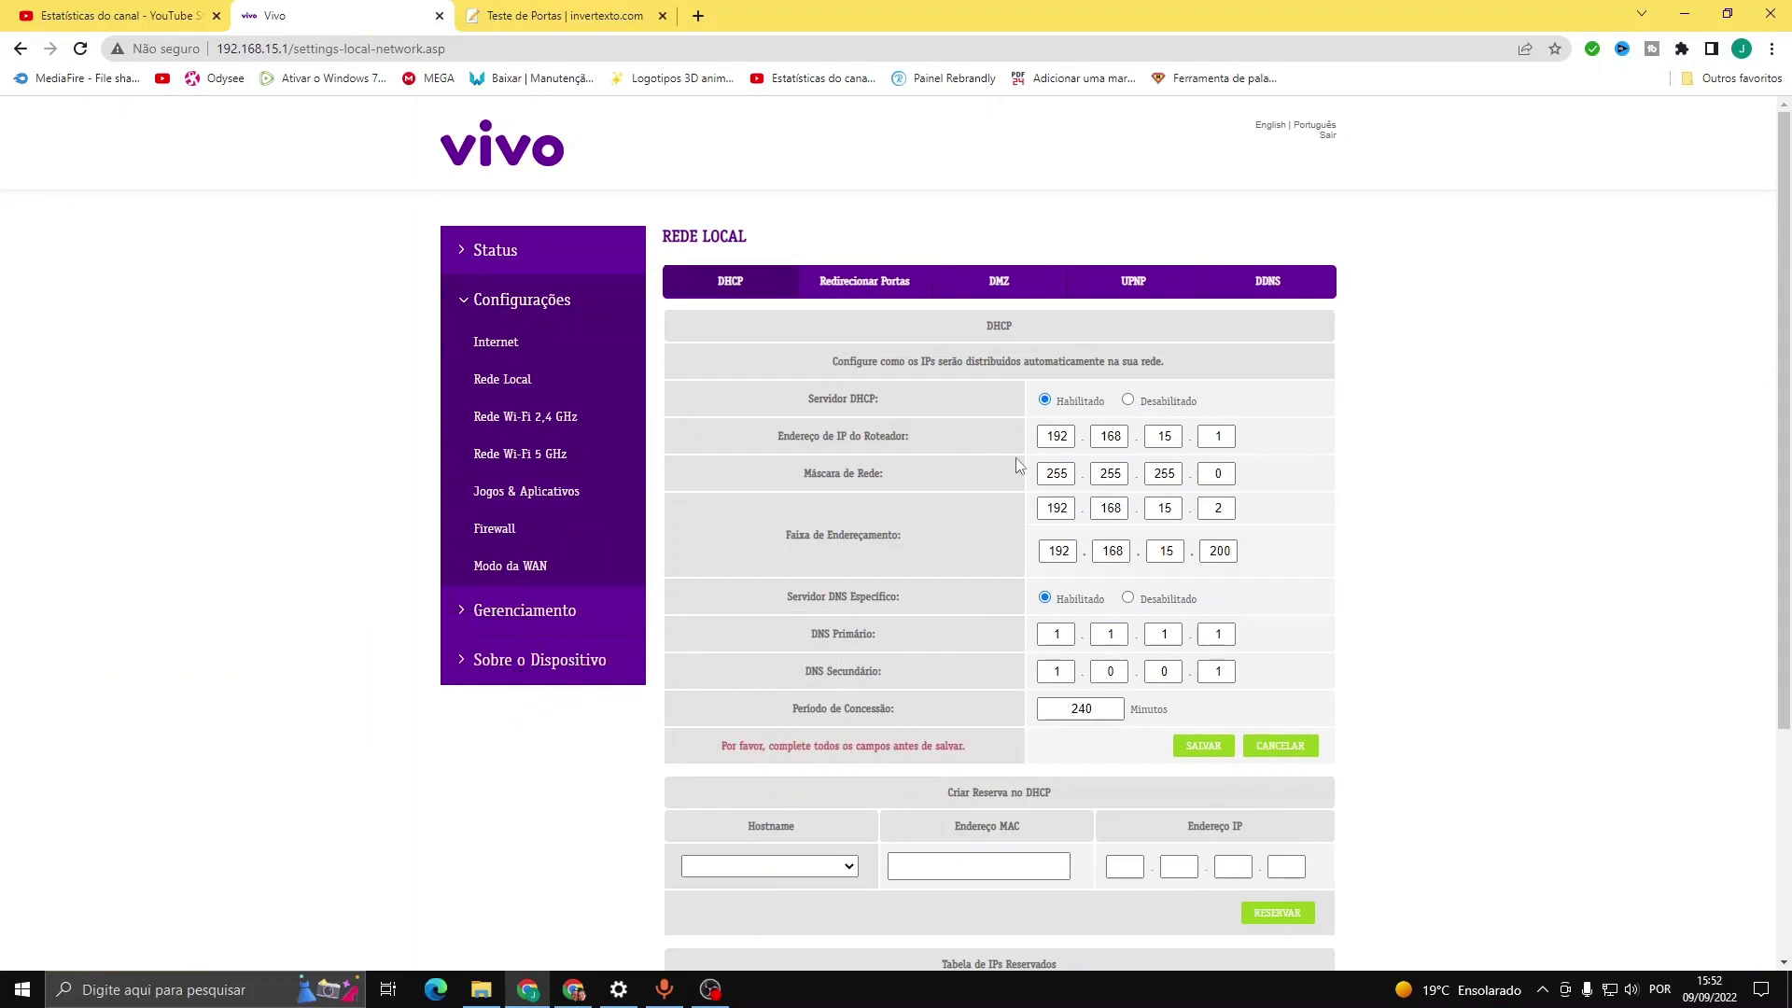
{"action": "scroll", "coordinate": [1138, 422], "scroll_direction": "down", "scroll_amount": 3}
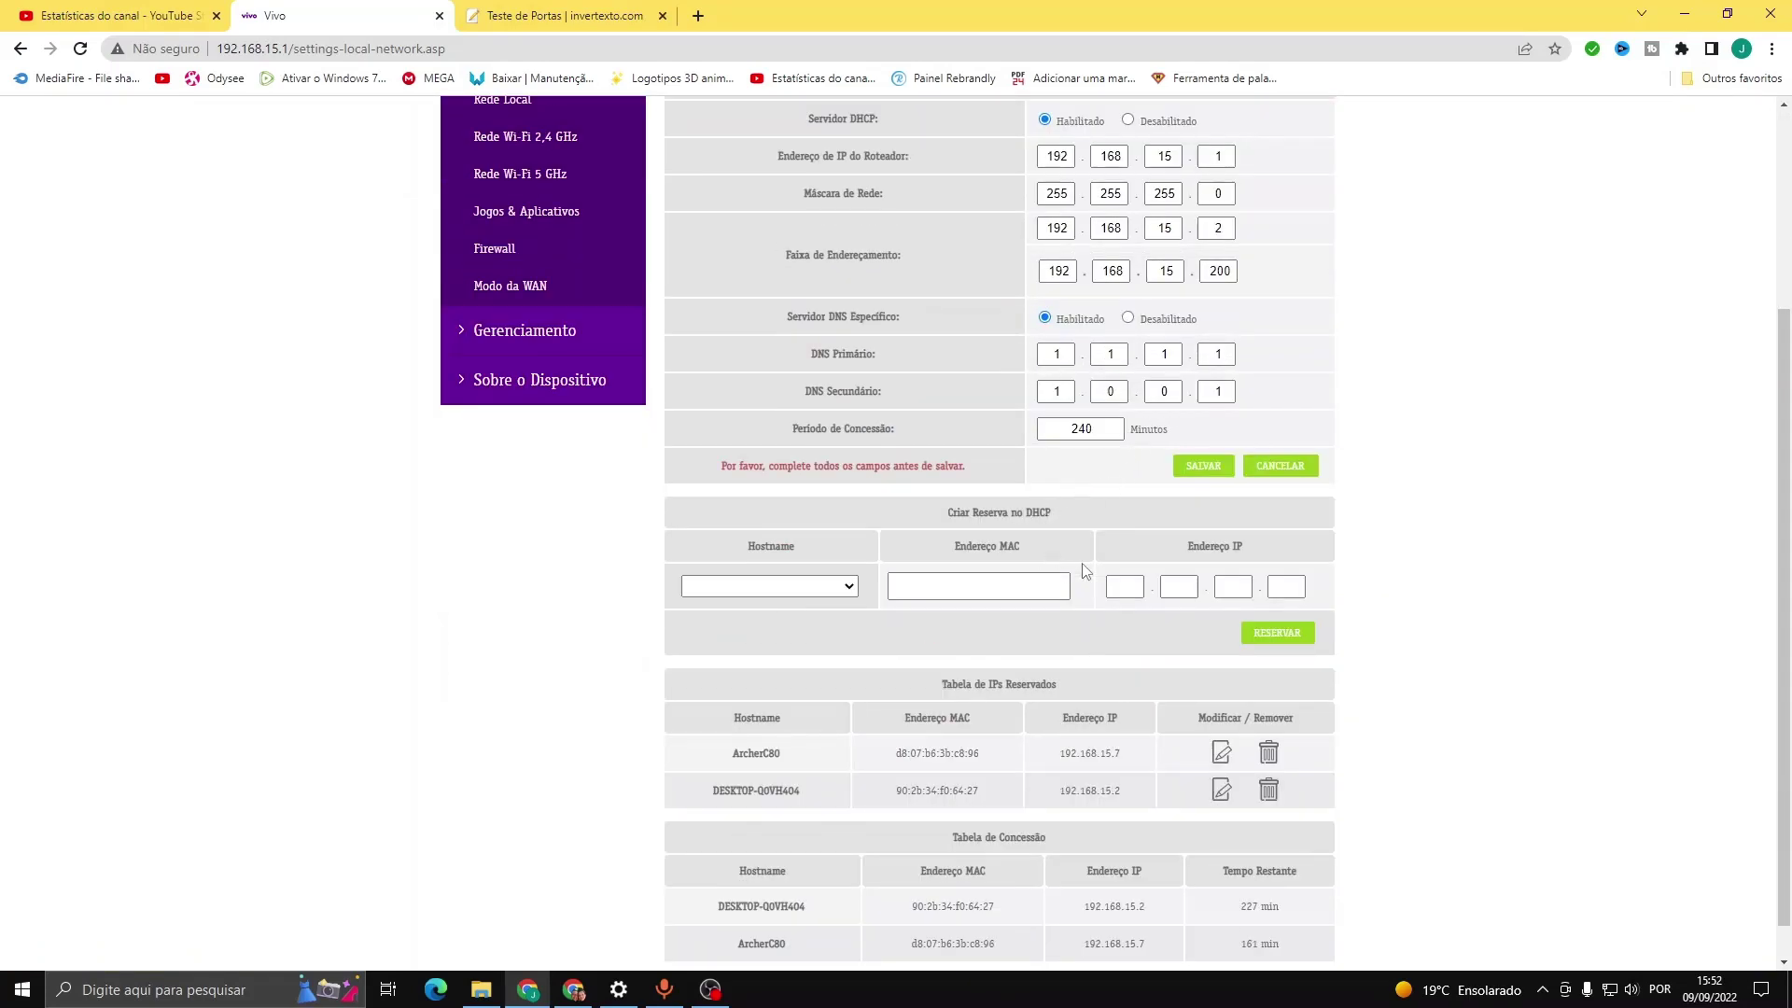
{"action": "scroll", "coordinate": [1087, 572], "scroll_direction": "up", "scroll_amount": 2}
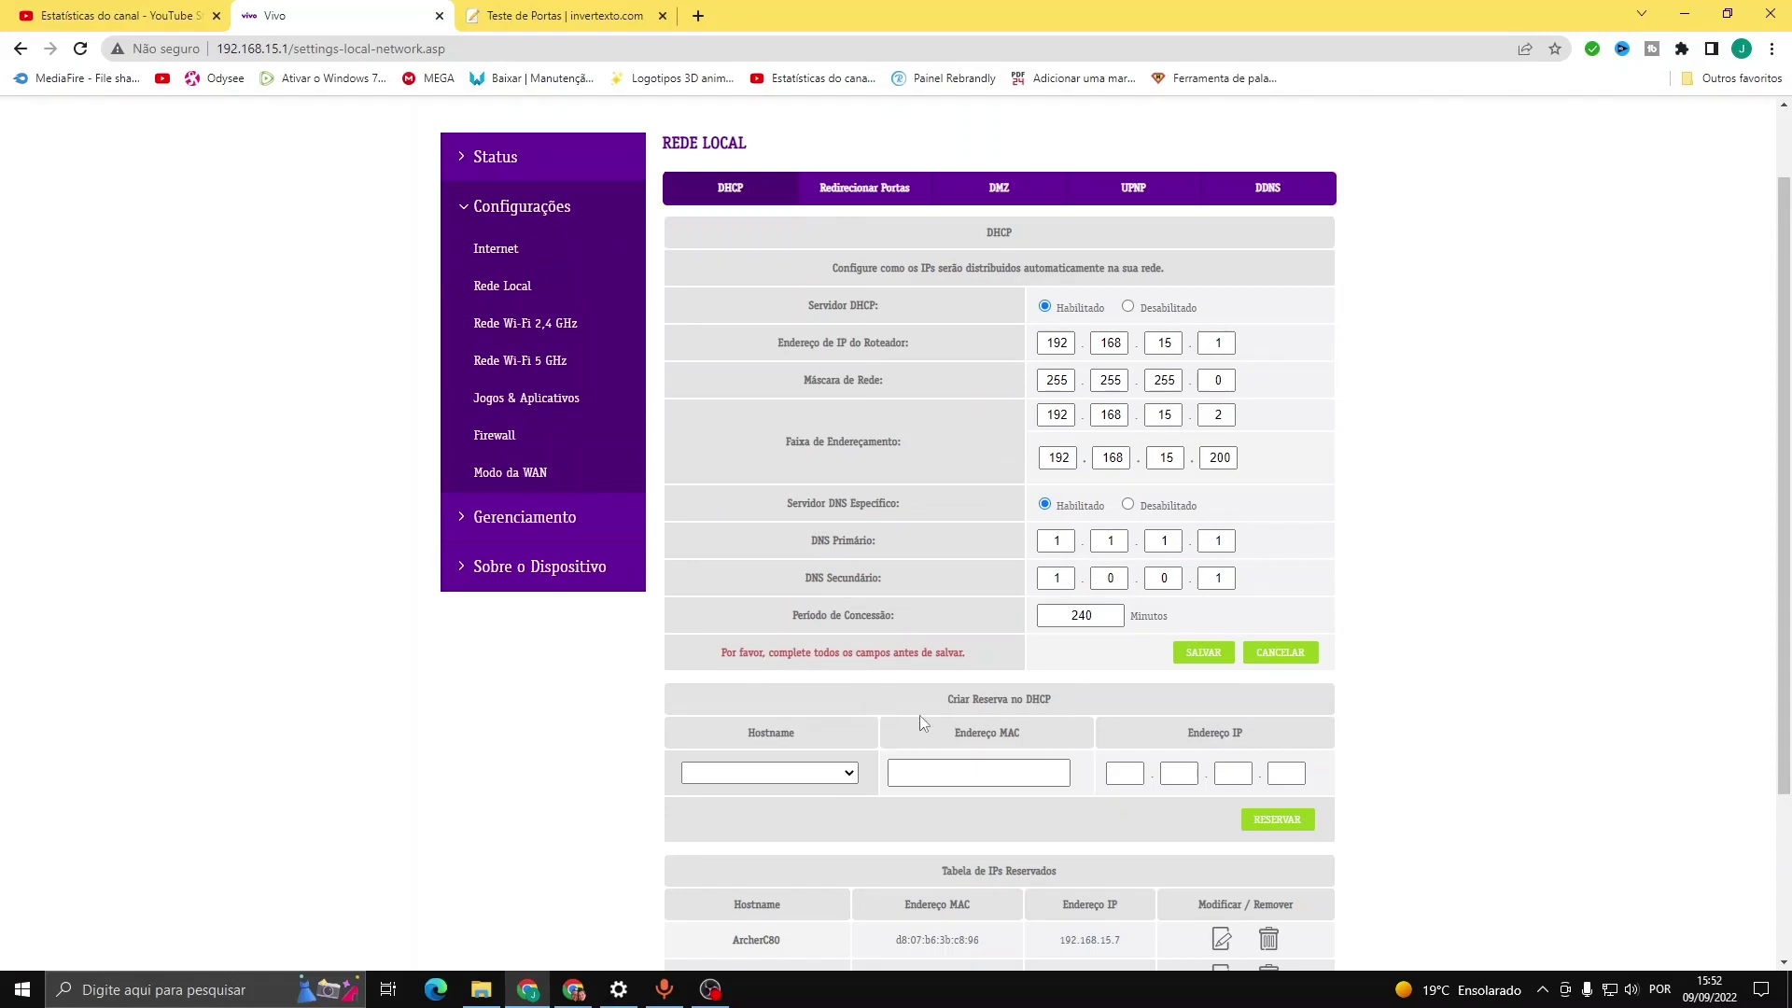
{"action": "scroll", "coordinate": [920, 721], "scroll_direction": "down", "scroll_amount": 2}
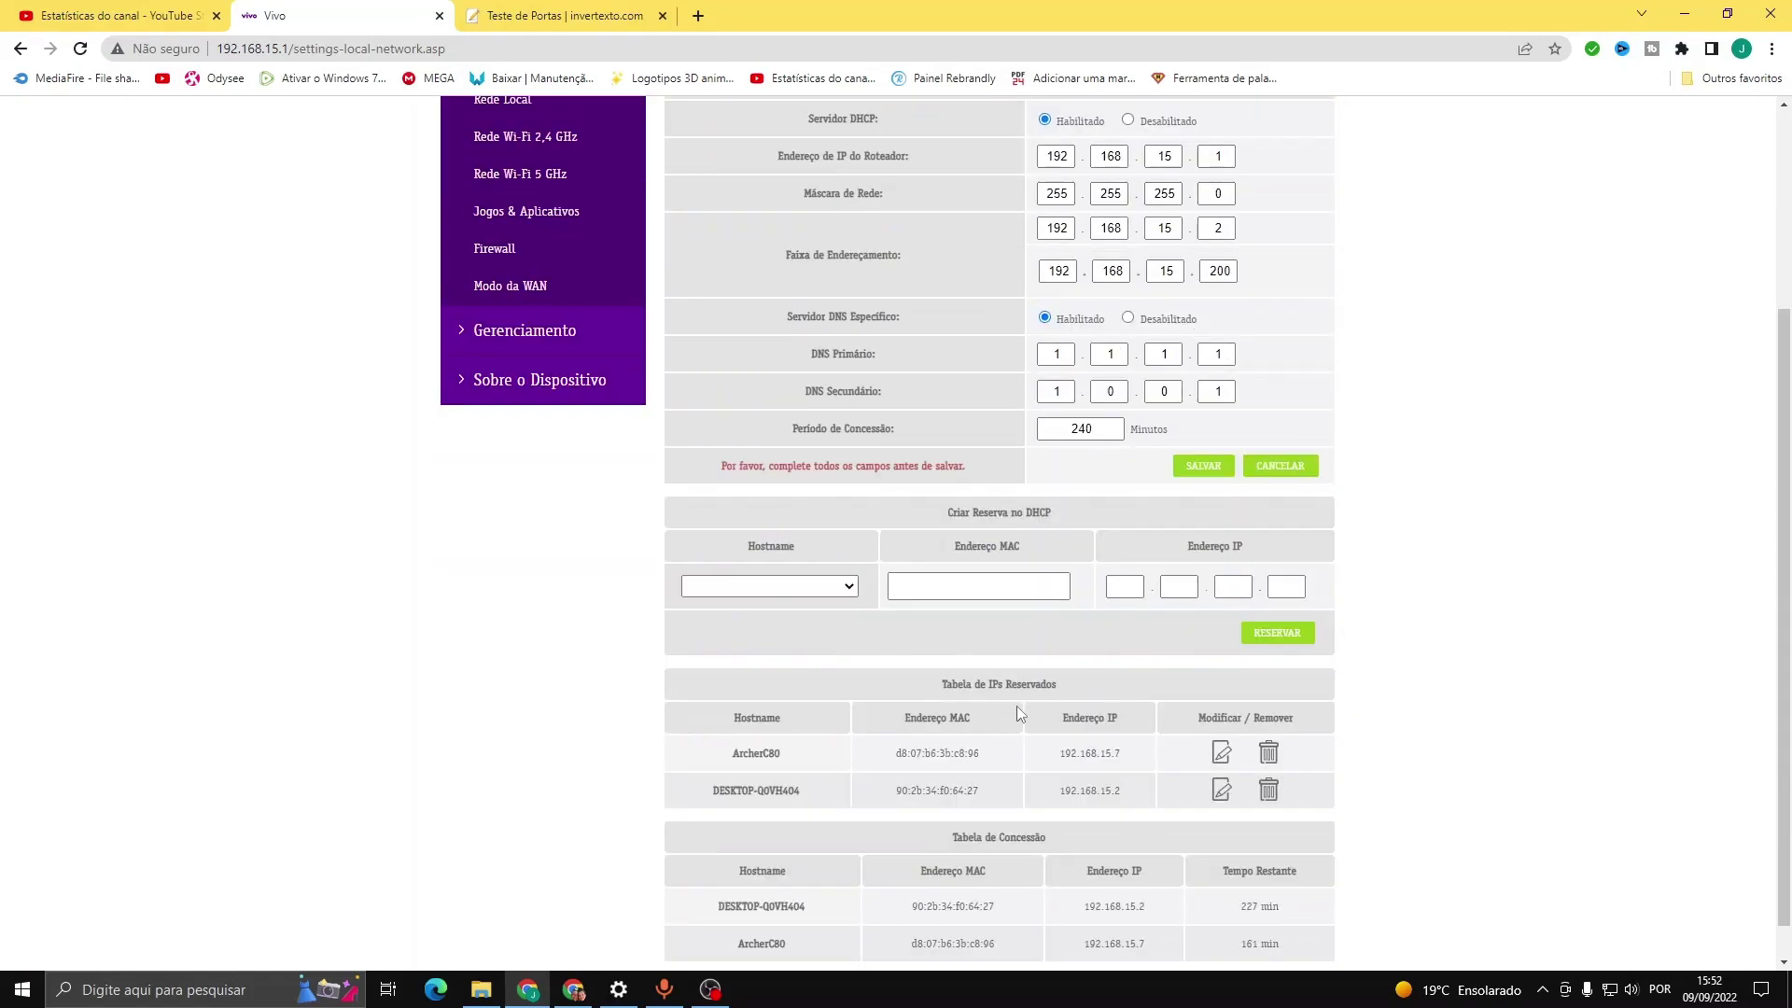
{"action": "left_click", "coordinate": [1268, 792]}
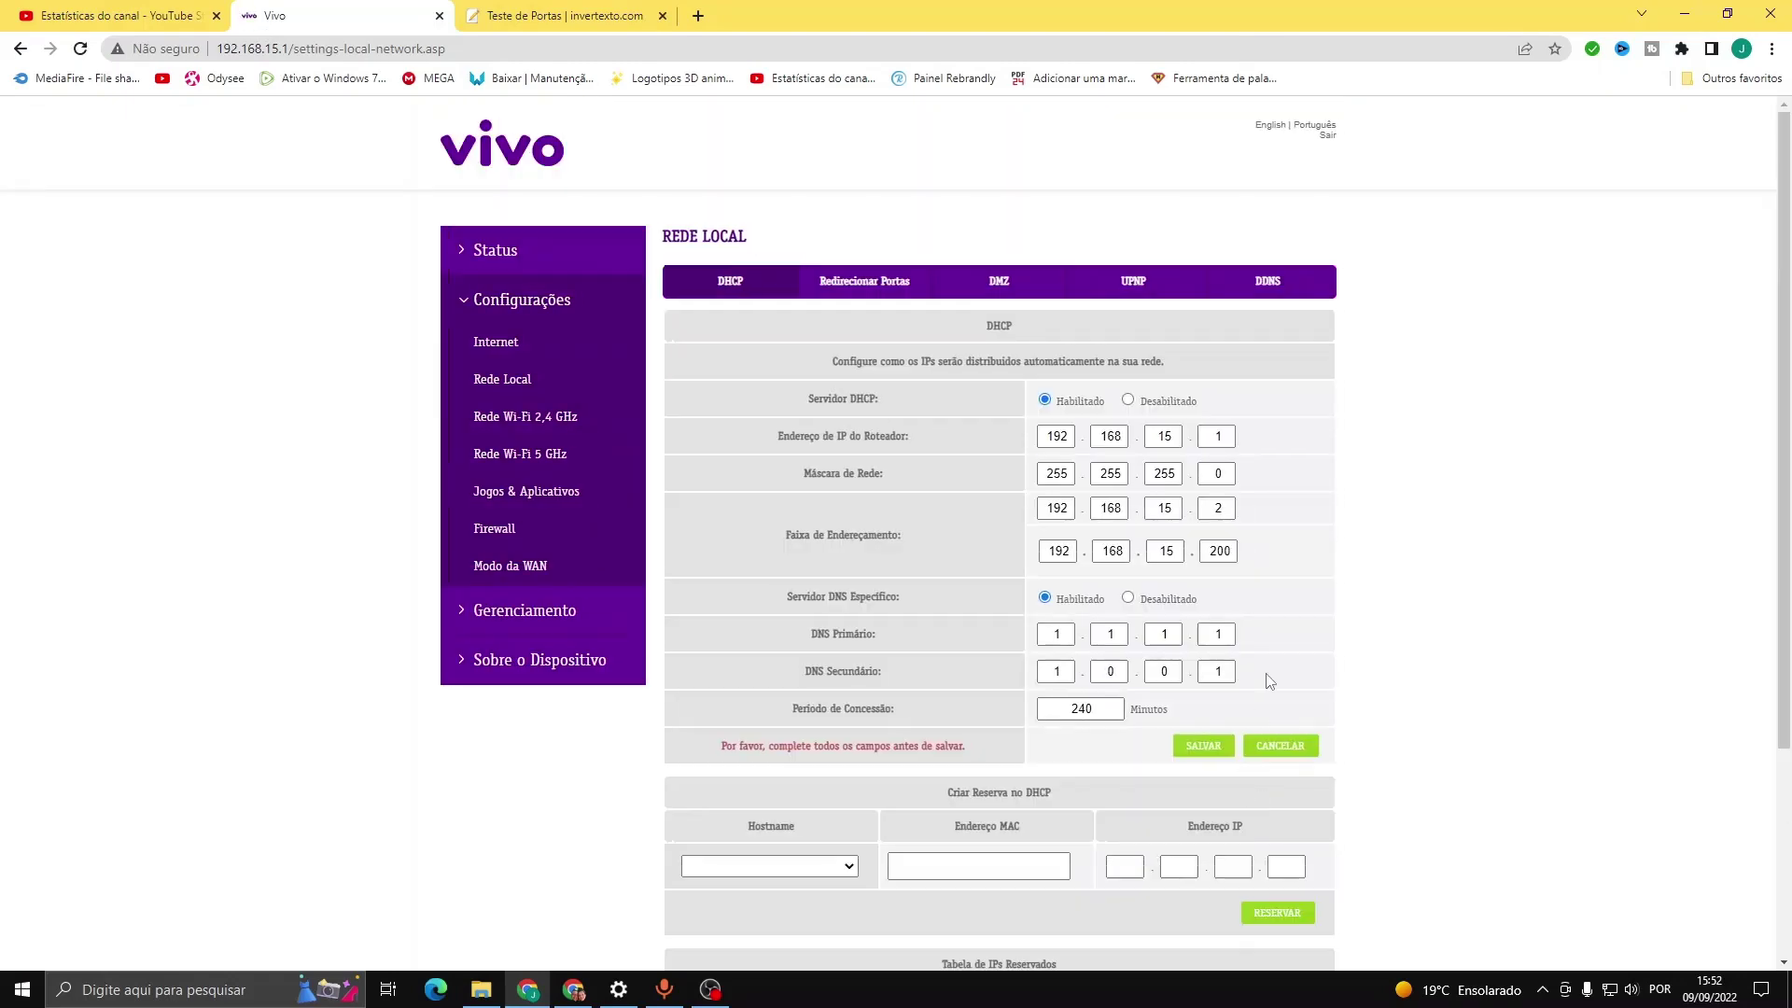
Step: Create a DHCP reservation for host DESKTOP-Q0VH404 with IP address 192.168.15.2
{"action": "scroll", "coordinate": [1242, 662], "scroll_direction": "down", "scroll_amount": 3}
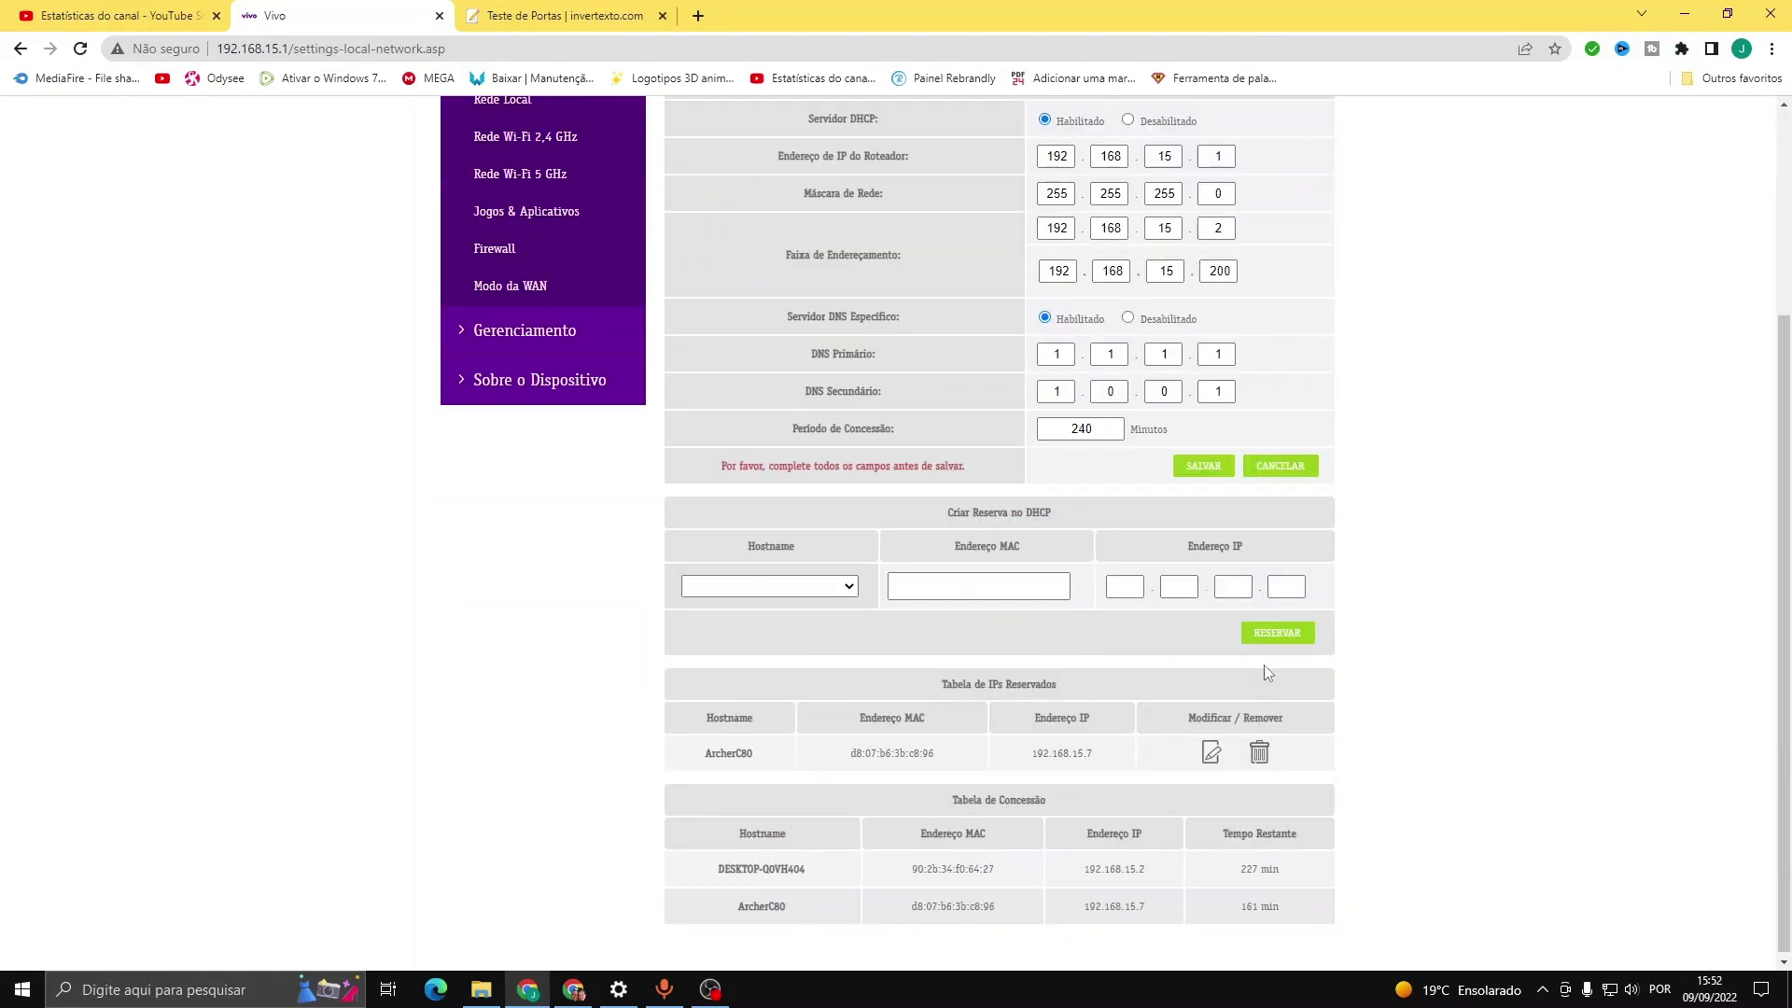
{"action": "left_click", "coordinate": [817, 587]}
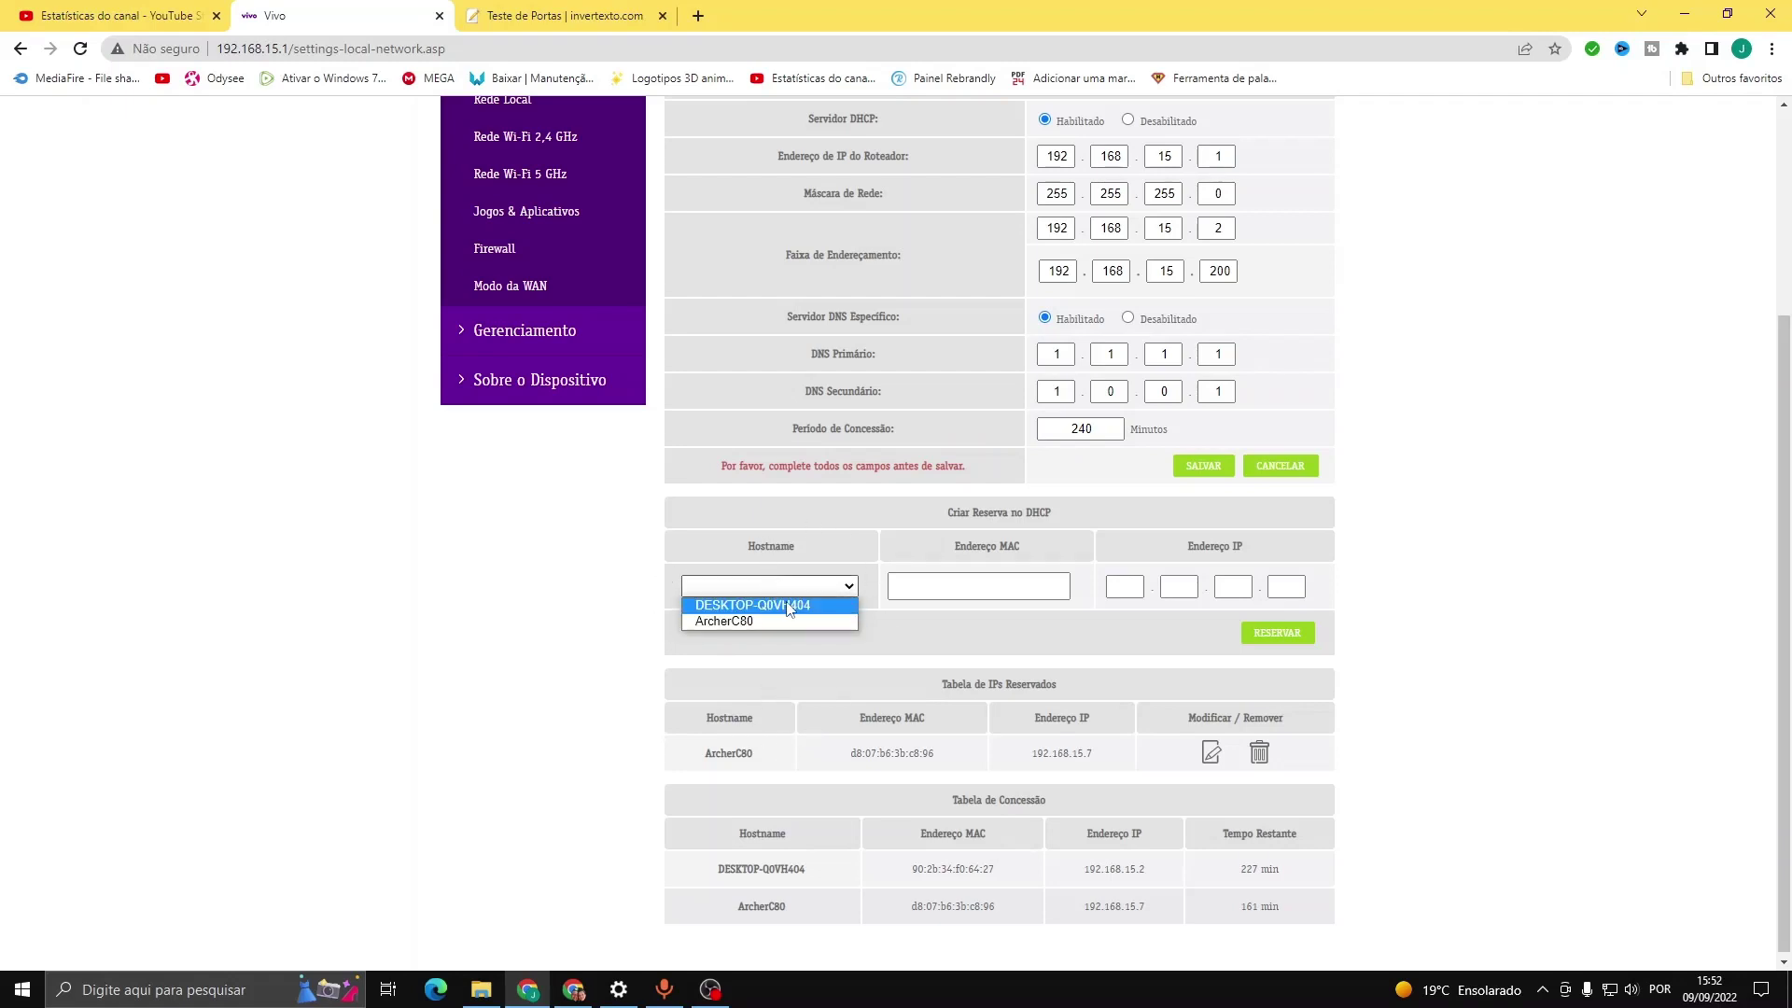
{"action": "left_click", "coordinate": [789, 604]}
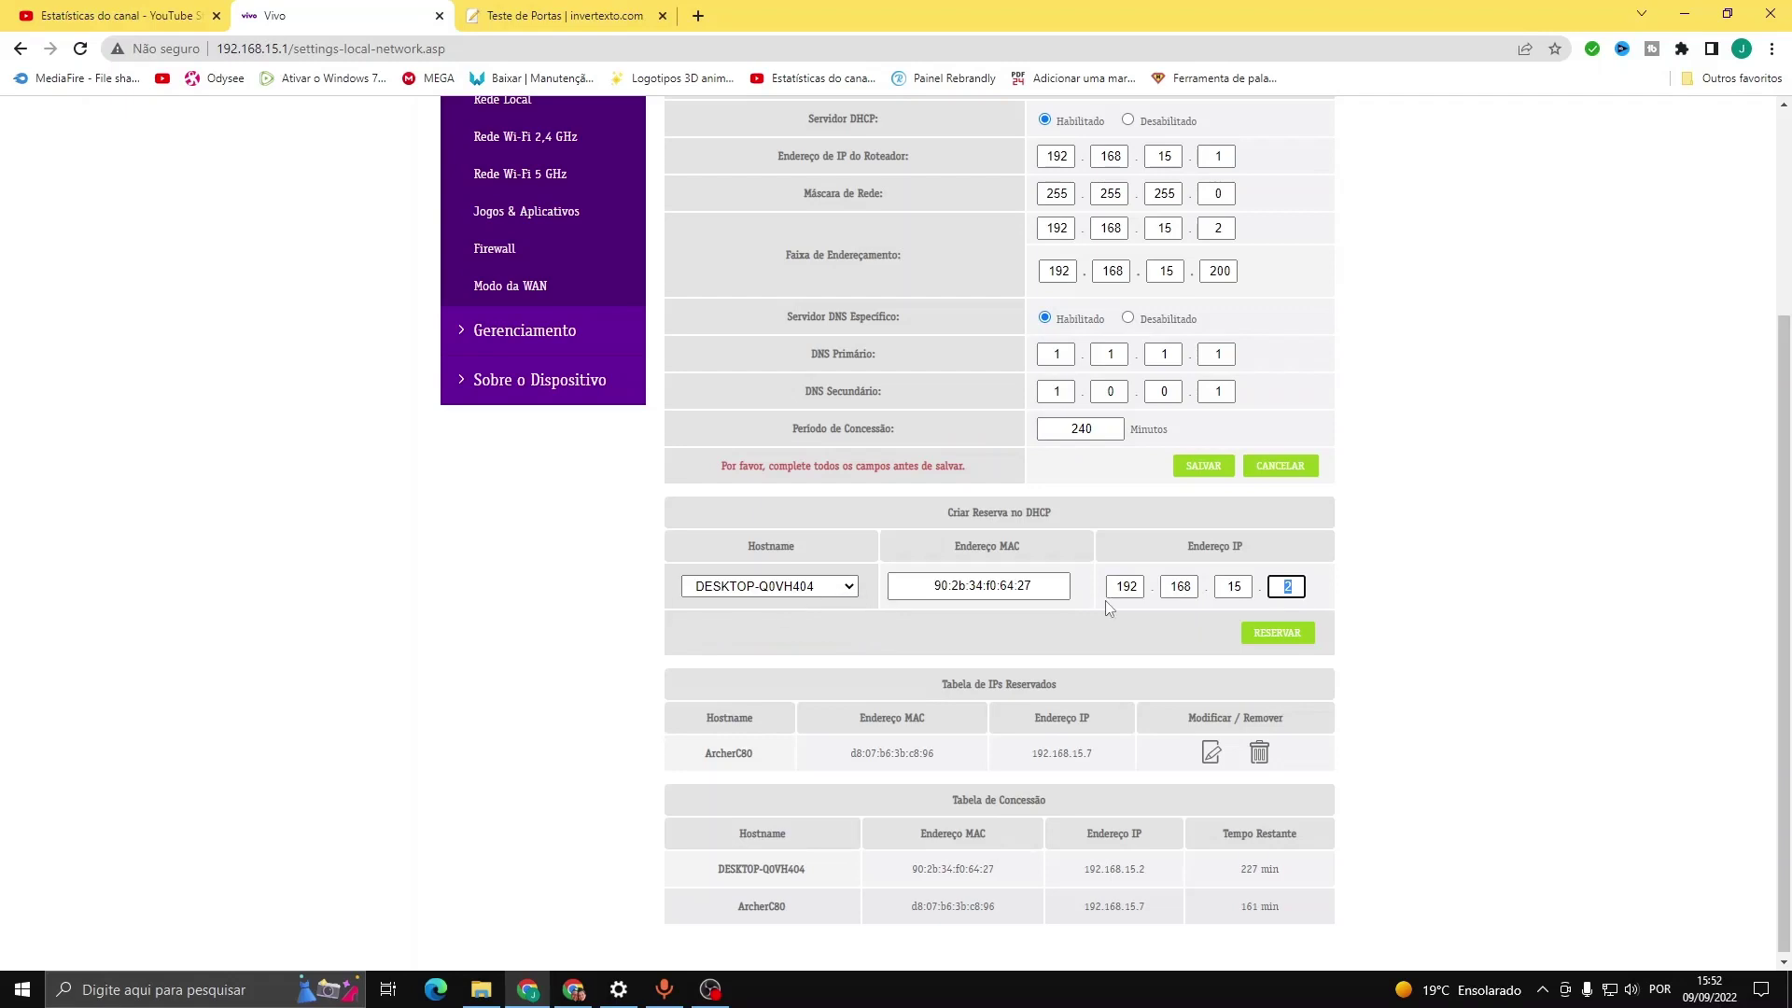
{"action": "left_click", "coordinate": [1303, 634]}
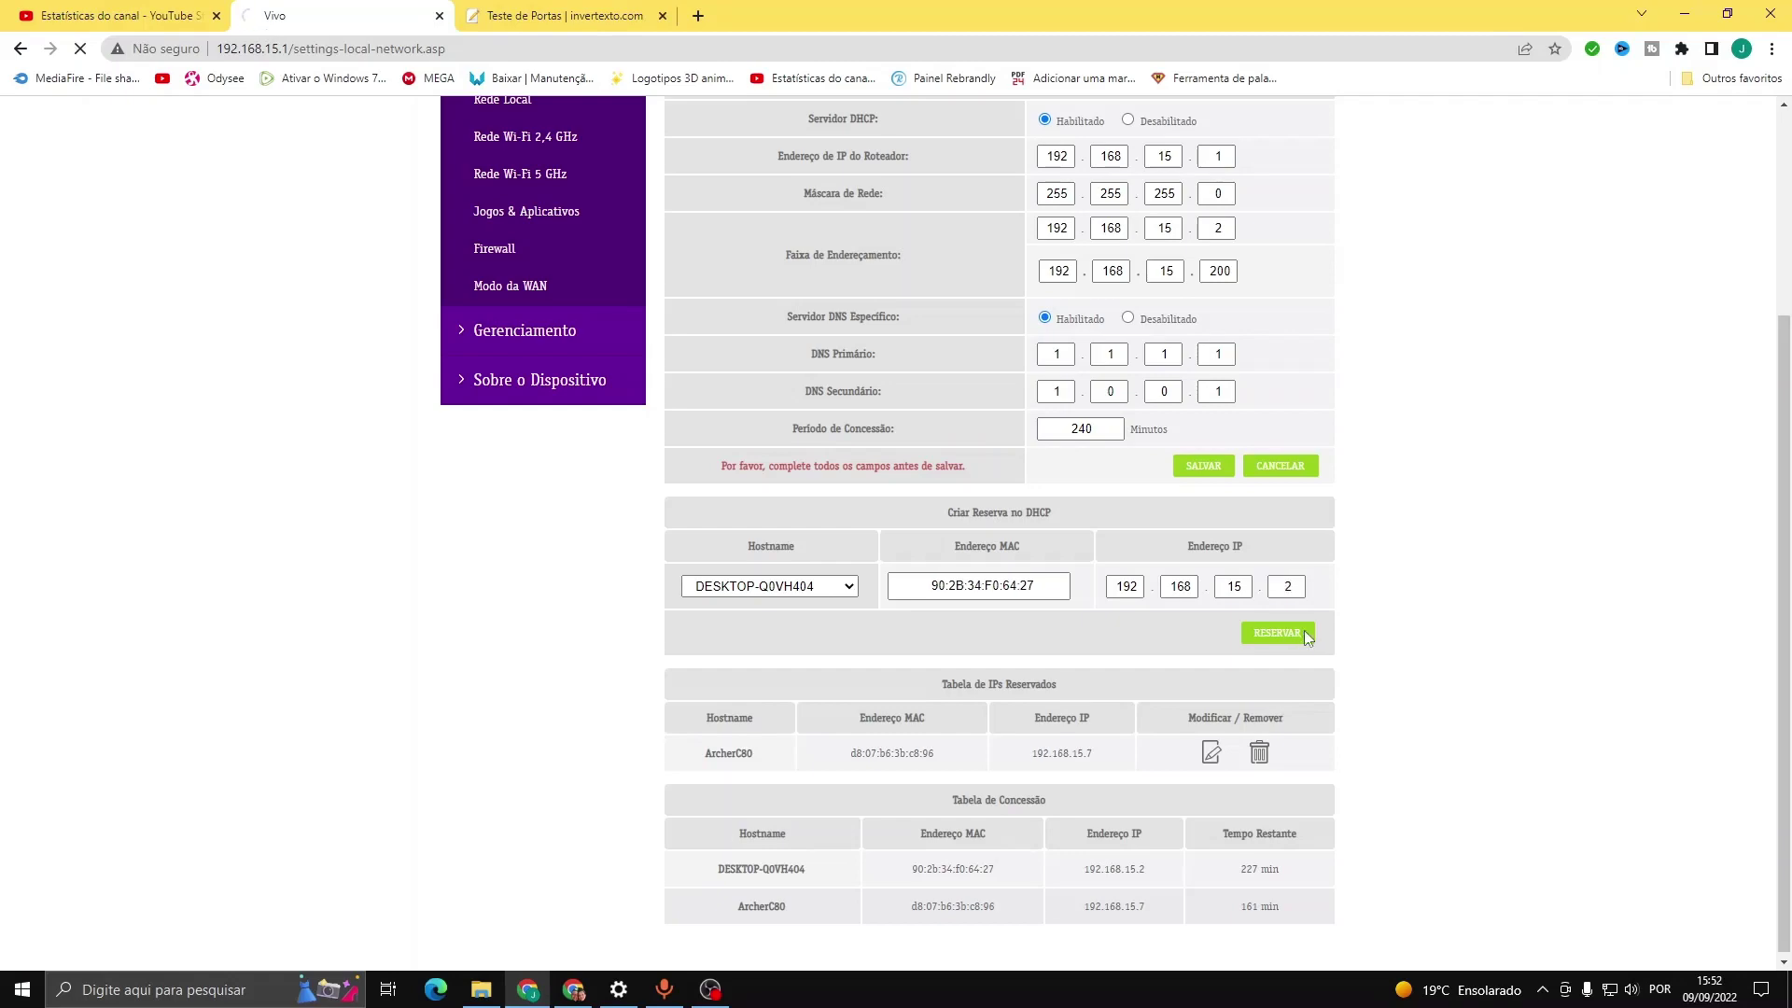
{"action": "scroll", "coordinate": [1444, 604], "scroll_direction": "down", "scroll_amount": 3}
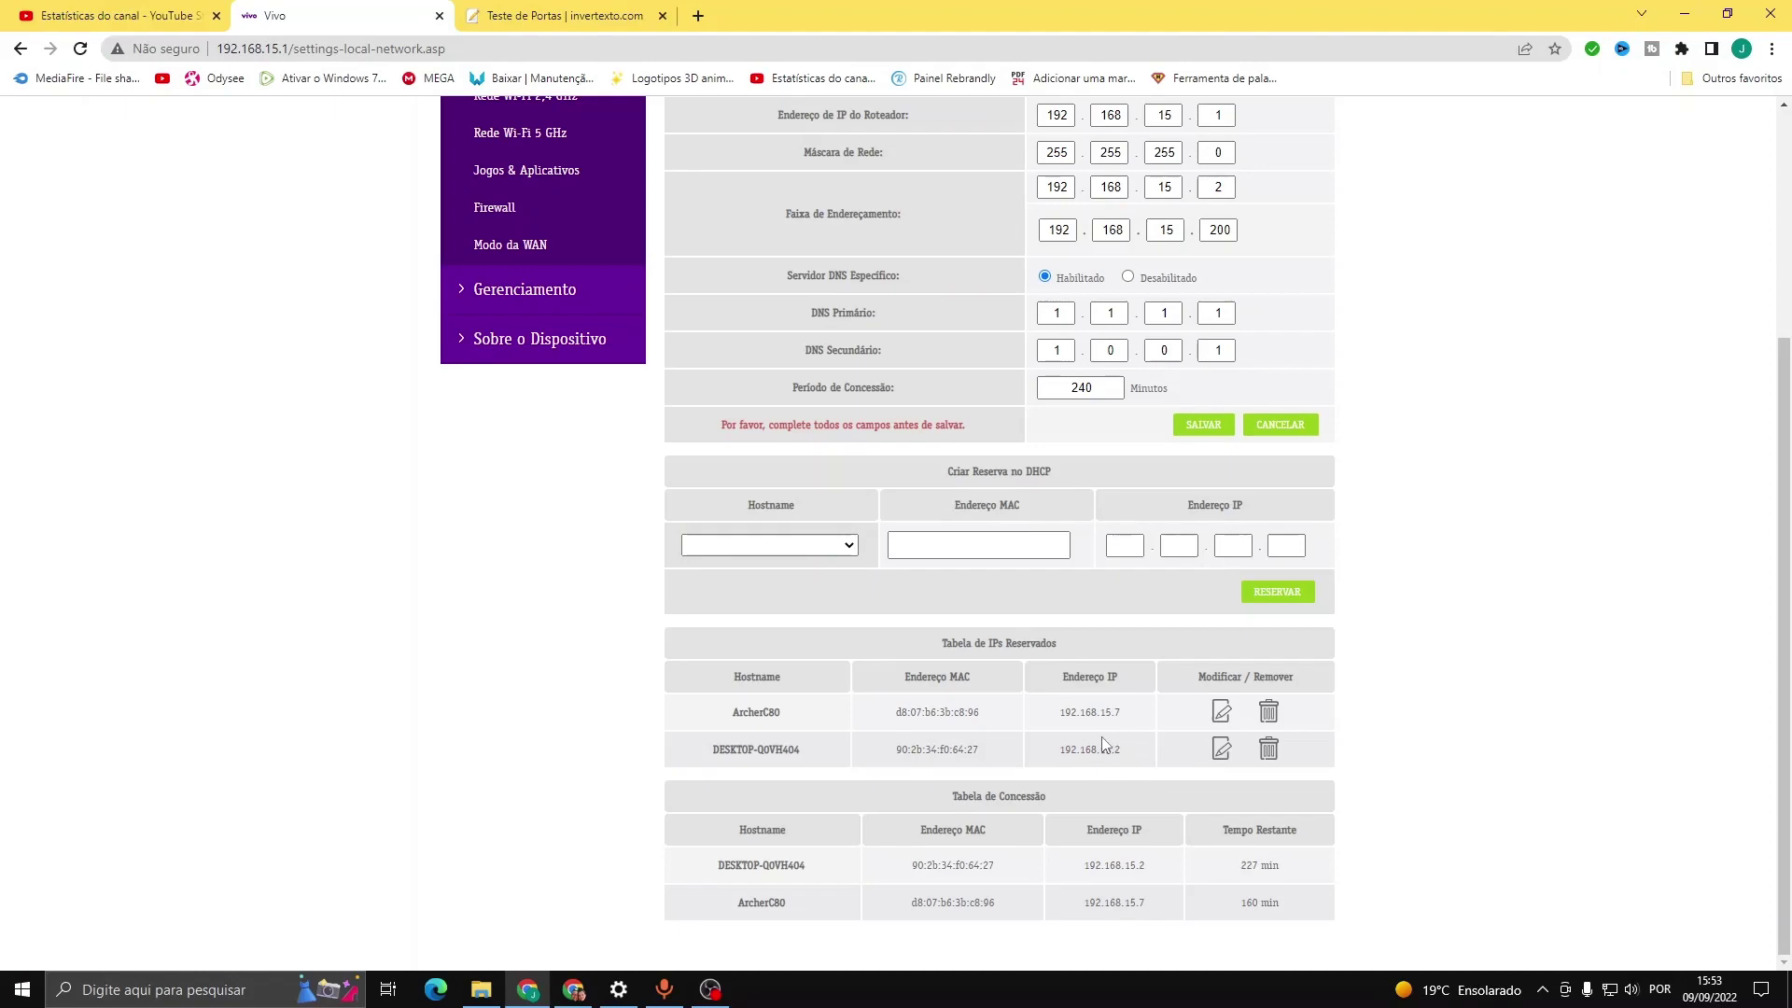
Step: Open the port forwarding settings of the local network
{"action": "scroll", "coordinate": [1110, 747], "scroll_direction": "up", "scroll_amount": 2}
{"action": "scroll", "coordinate": [1115, 793], "scroll_direction": "up", "scroll_amount": 1}
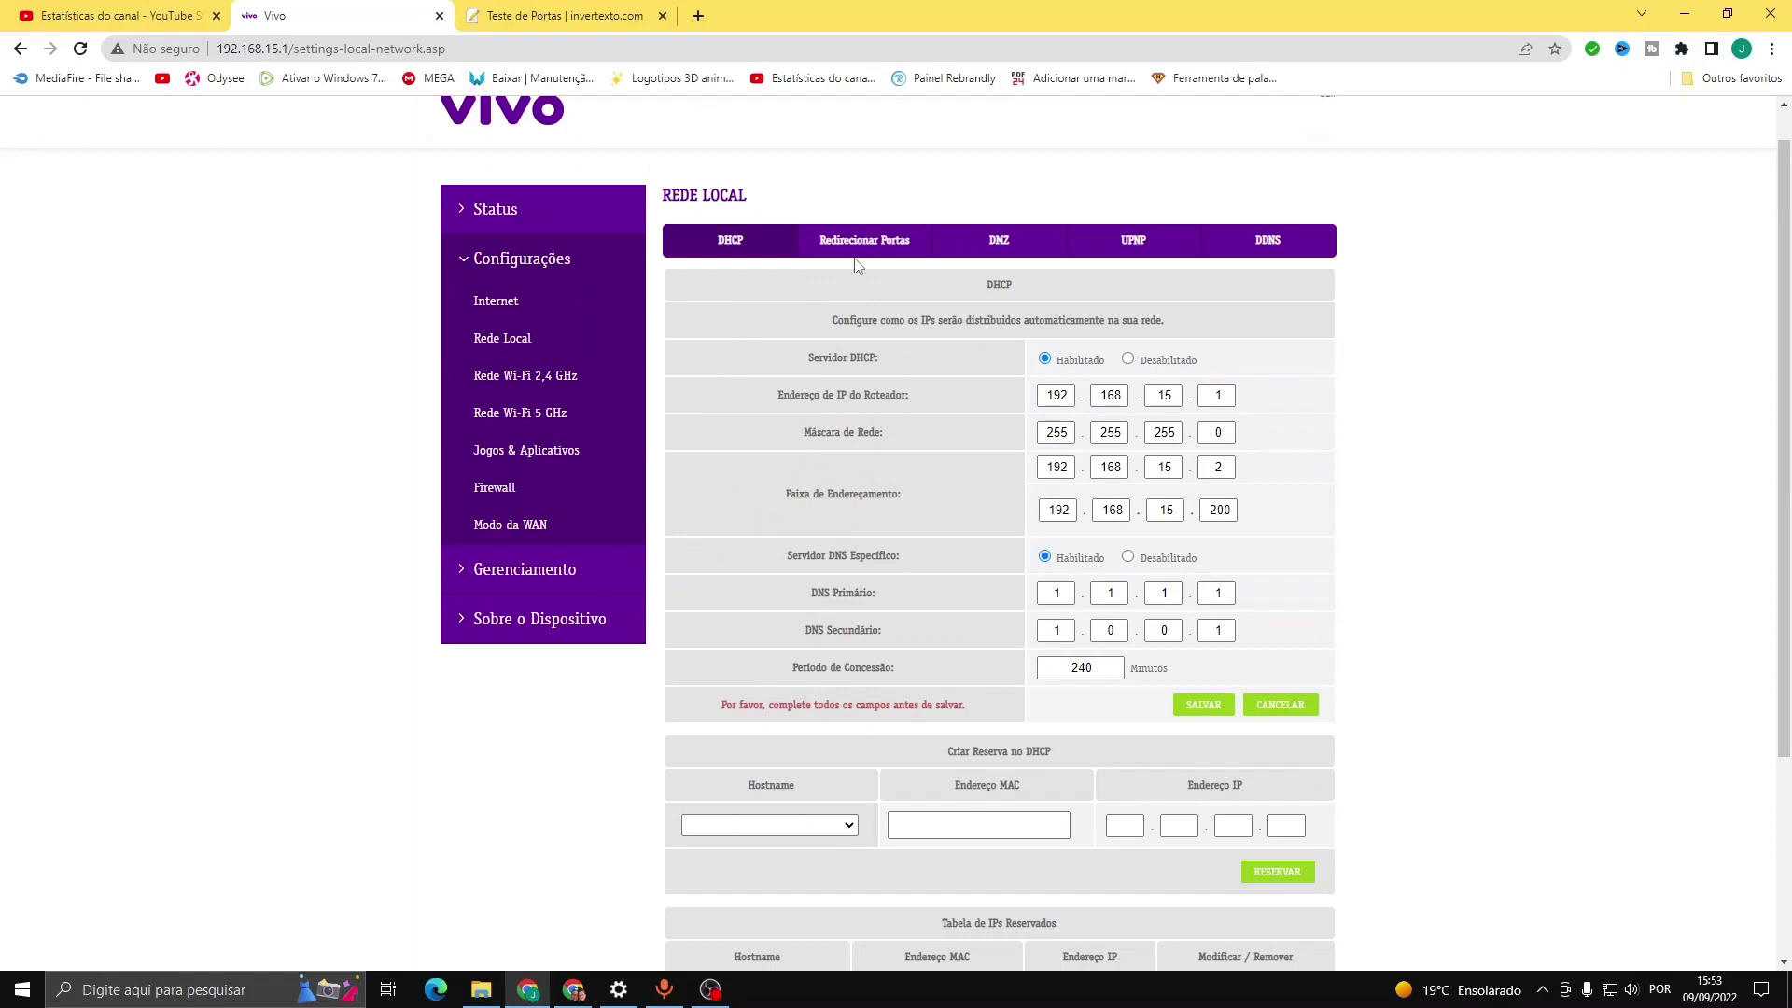
{"action": "left_click", "coordinate": [875, 246]}
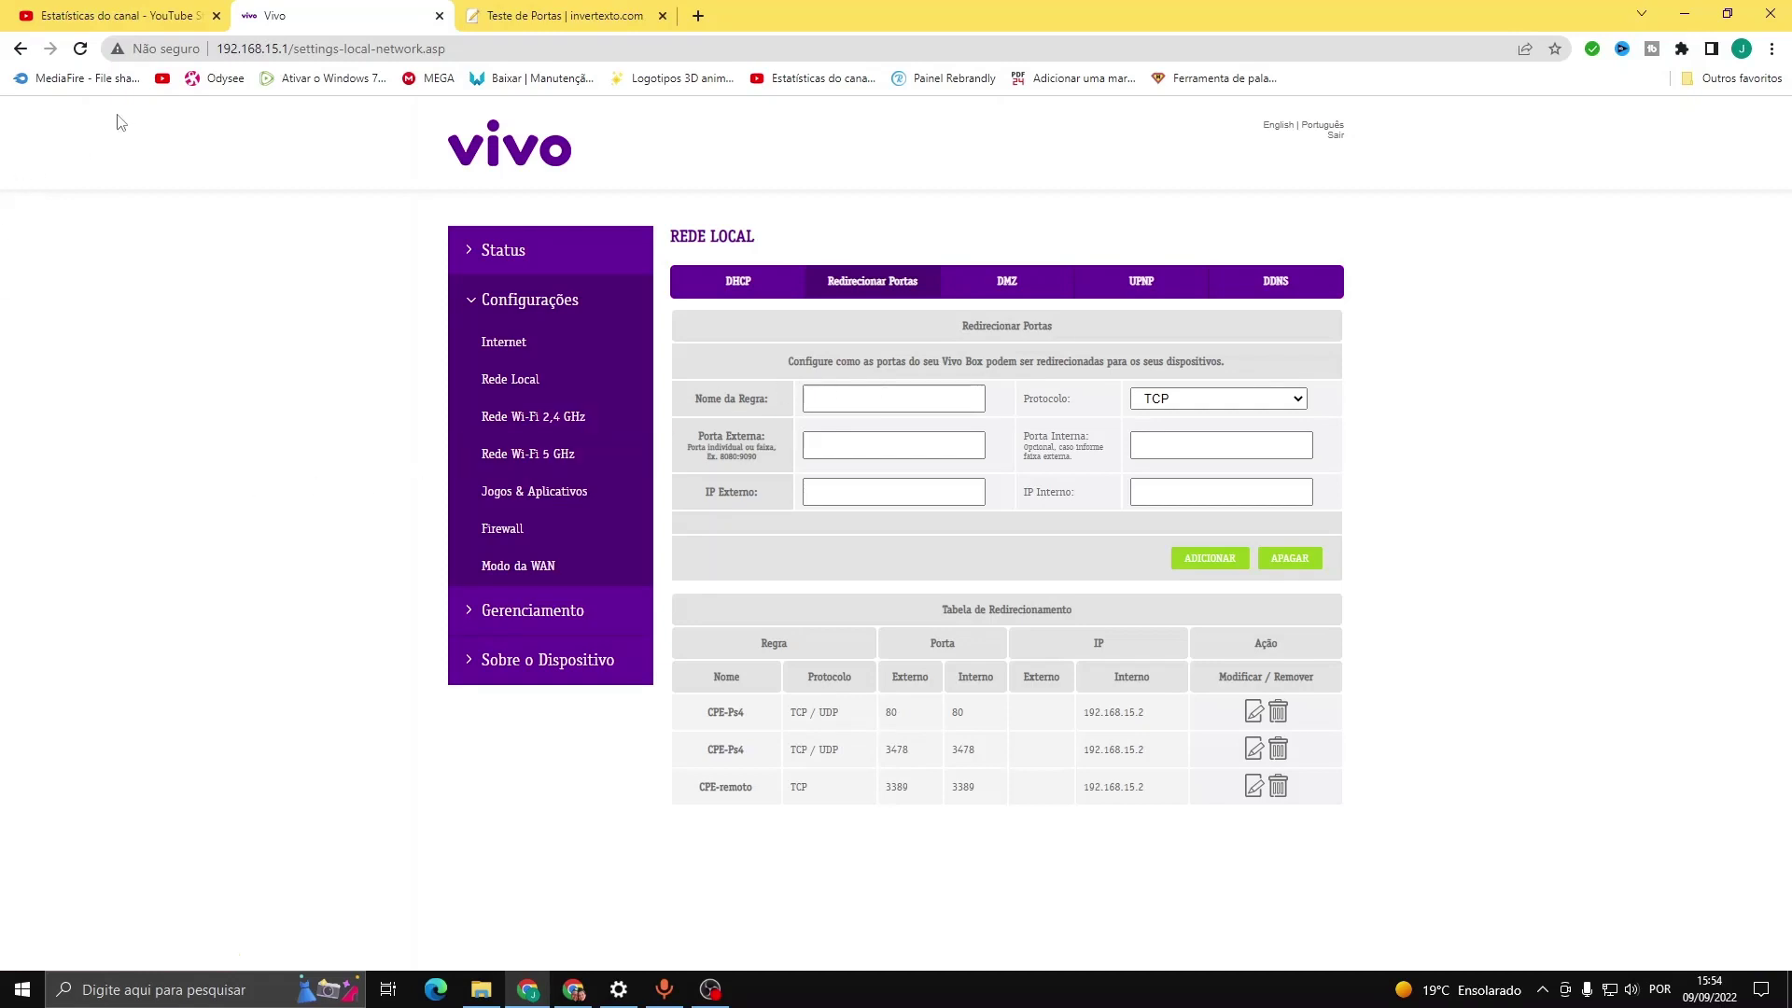
Step: Fill in a forwarding rule named "teste" with protocol TCP / UDP and 3389 as both external and internal port
{"action": "left_click", "coordinate": [936, 400]}
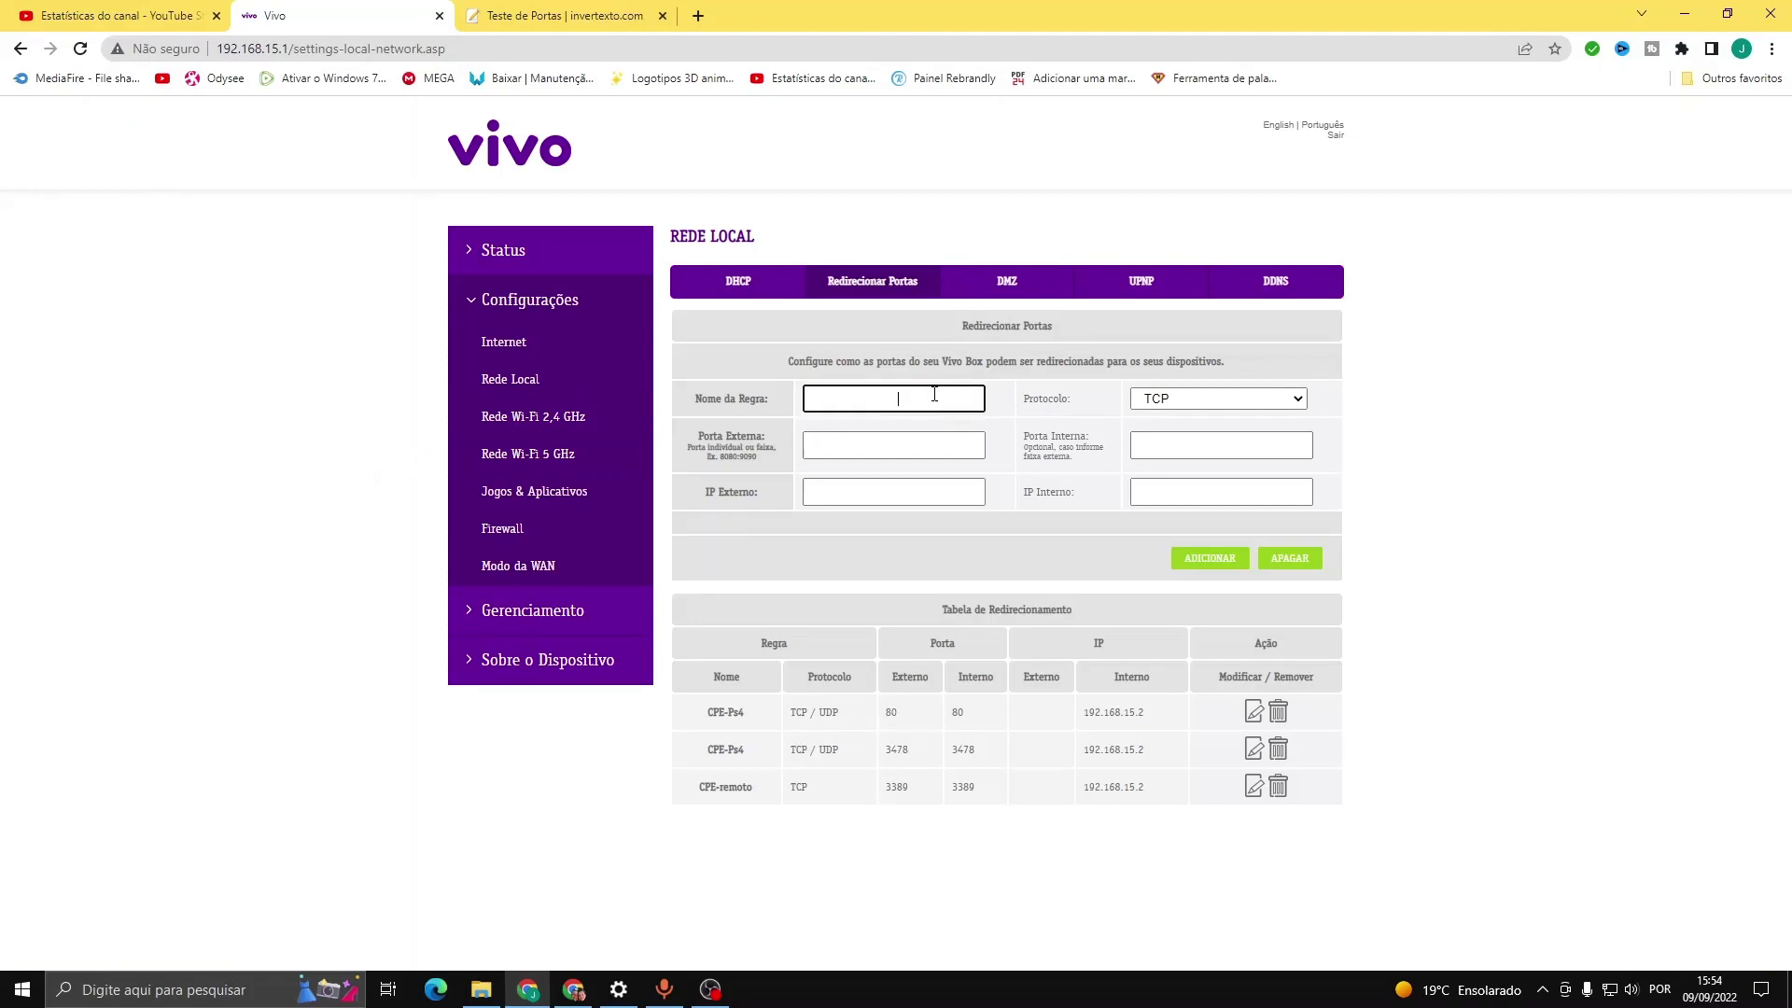
{"action": "type", "text": "teste"}
{"action": "left_click", "coordinate": [1212, 403]}
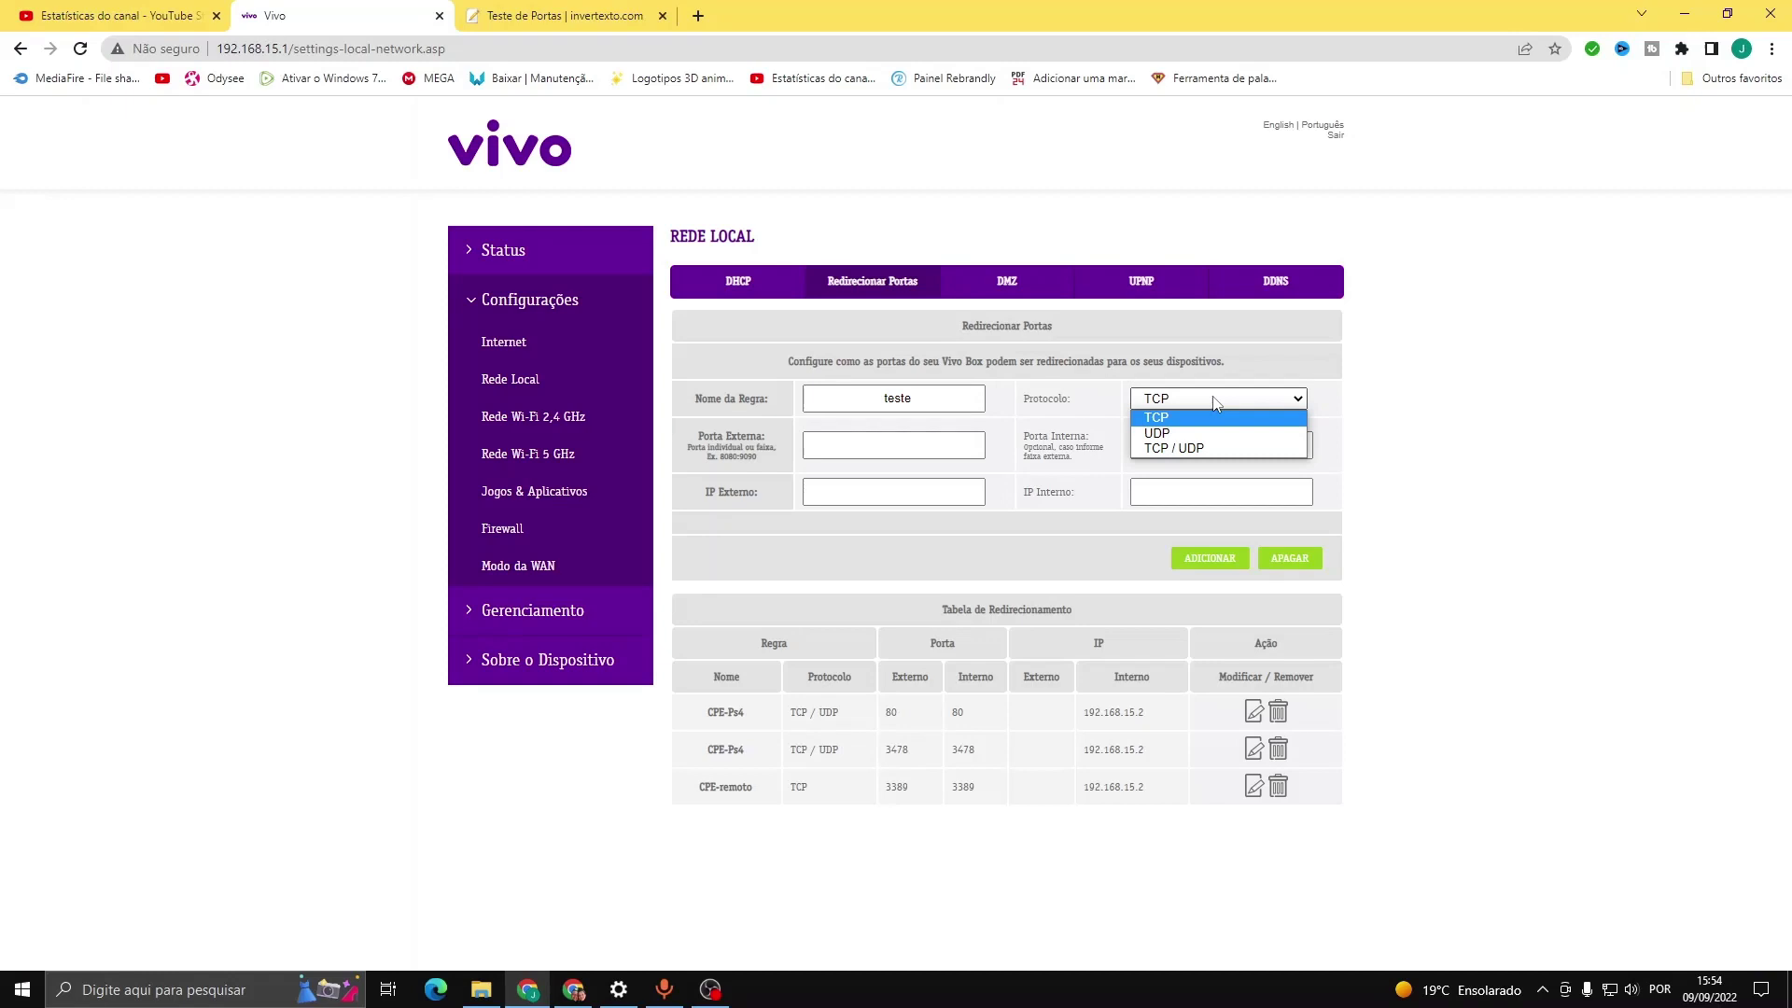
{"action": "left_click", "coordinate": [1204, 449]}
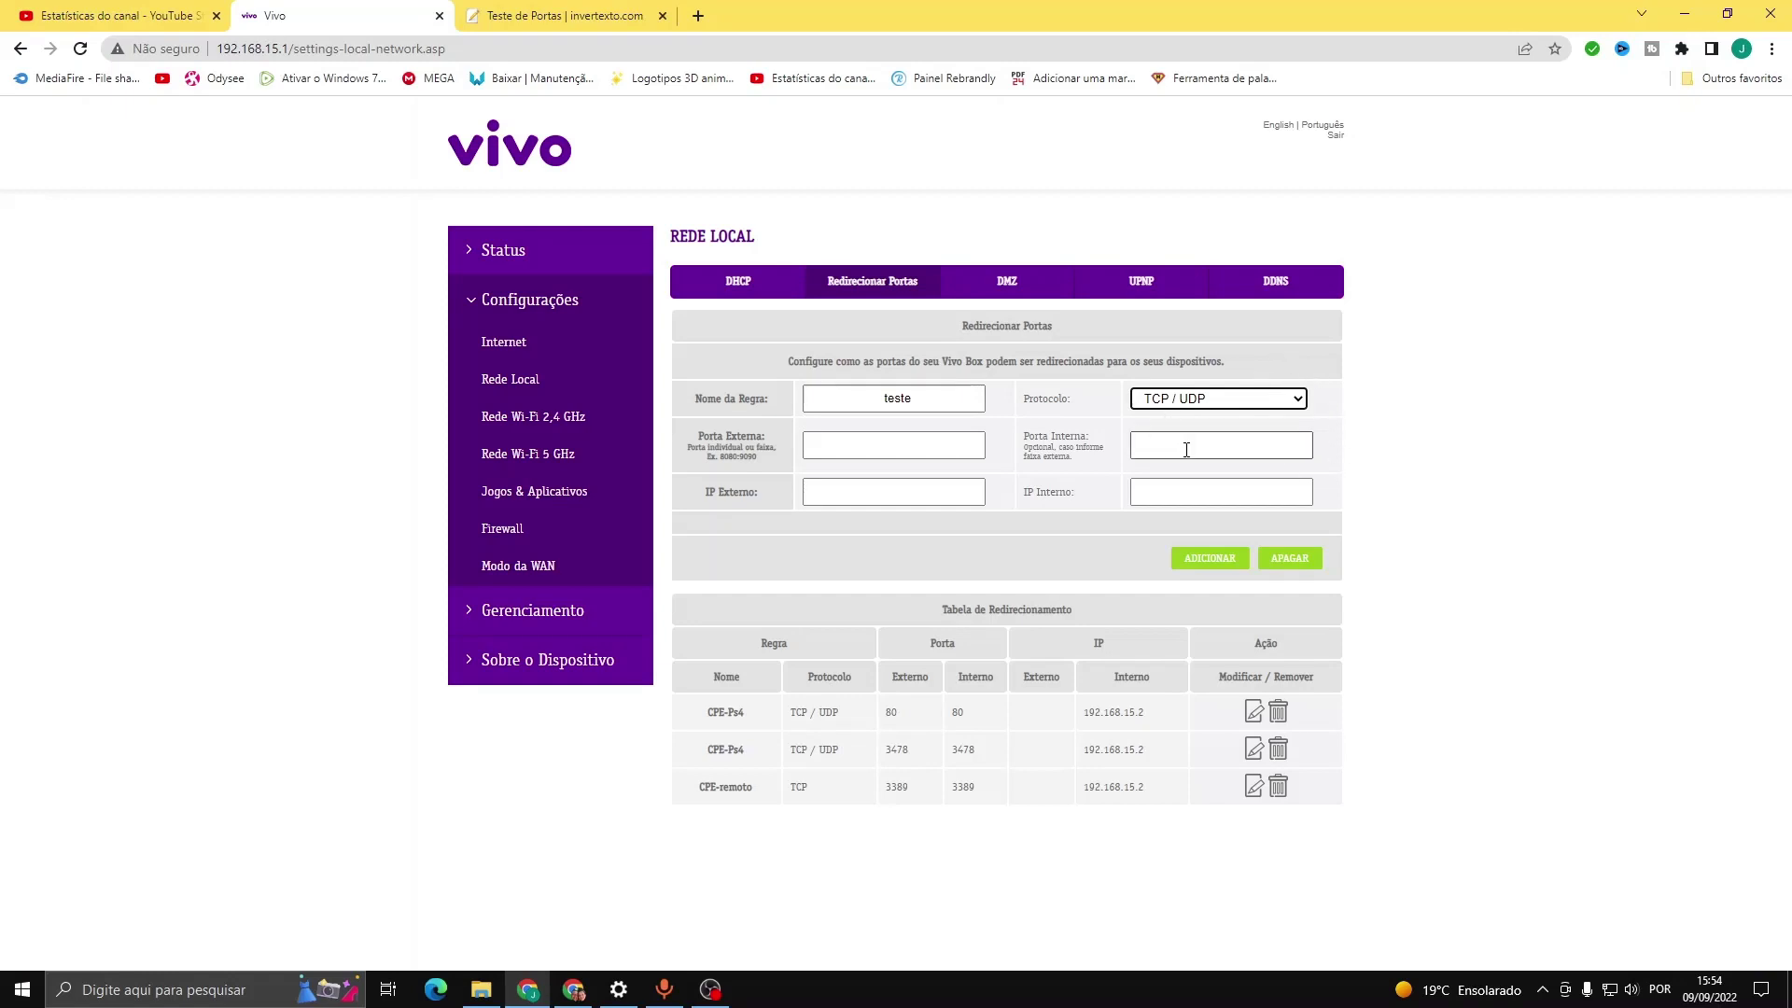
{"action": "left_click", "coordinate": [910, 452]}
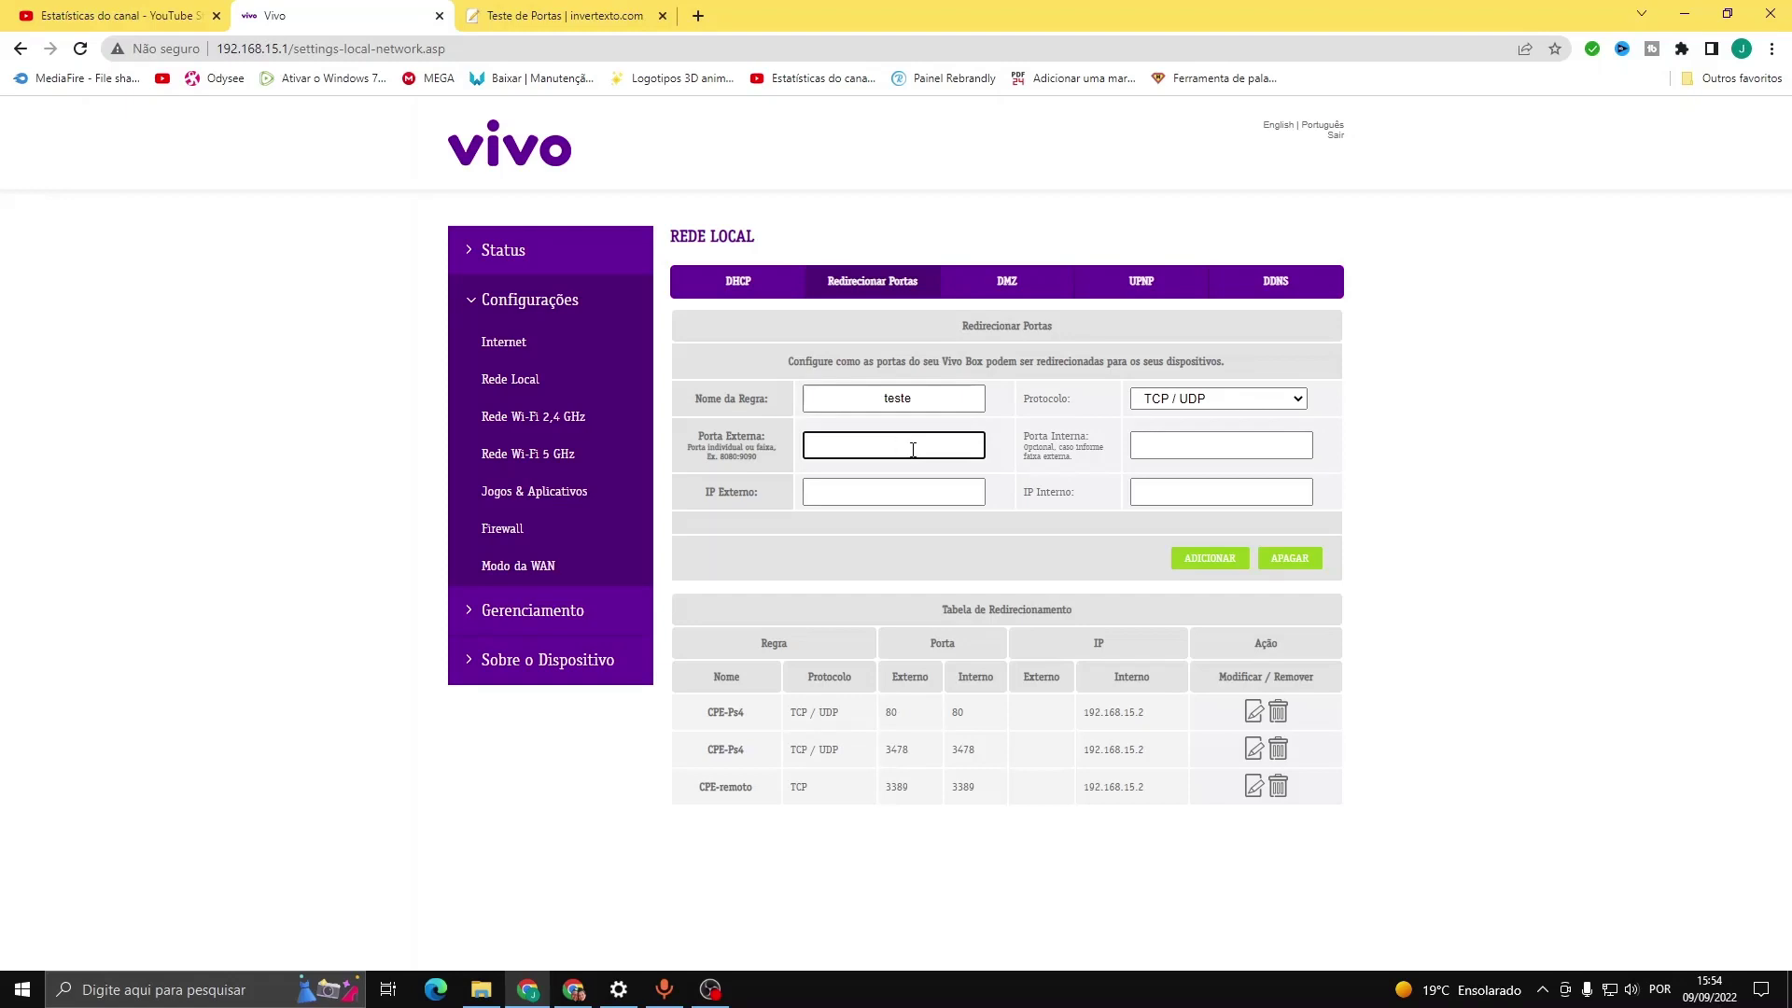
{"action": "type", "text": "3389"}
{"action": "left_click", "coordinate": [1213, 444]}
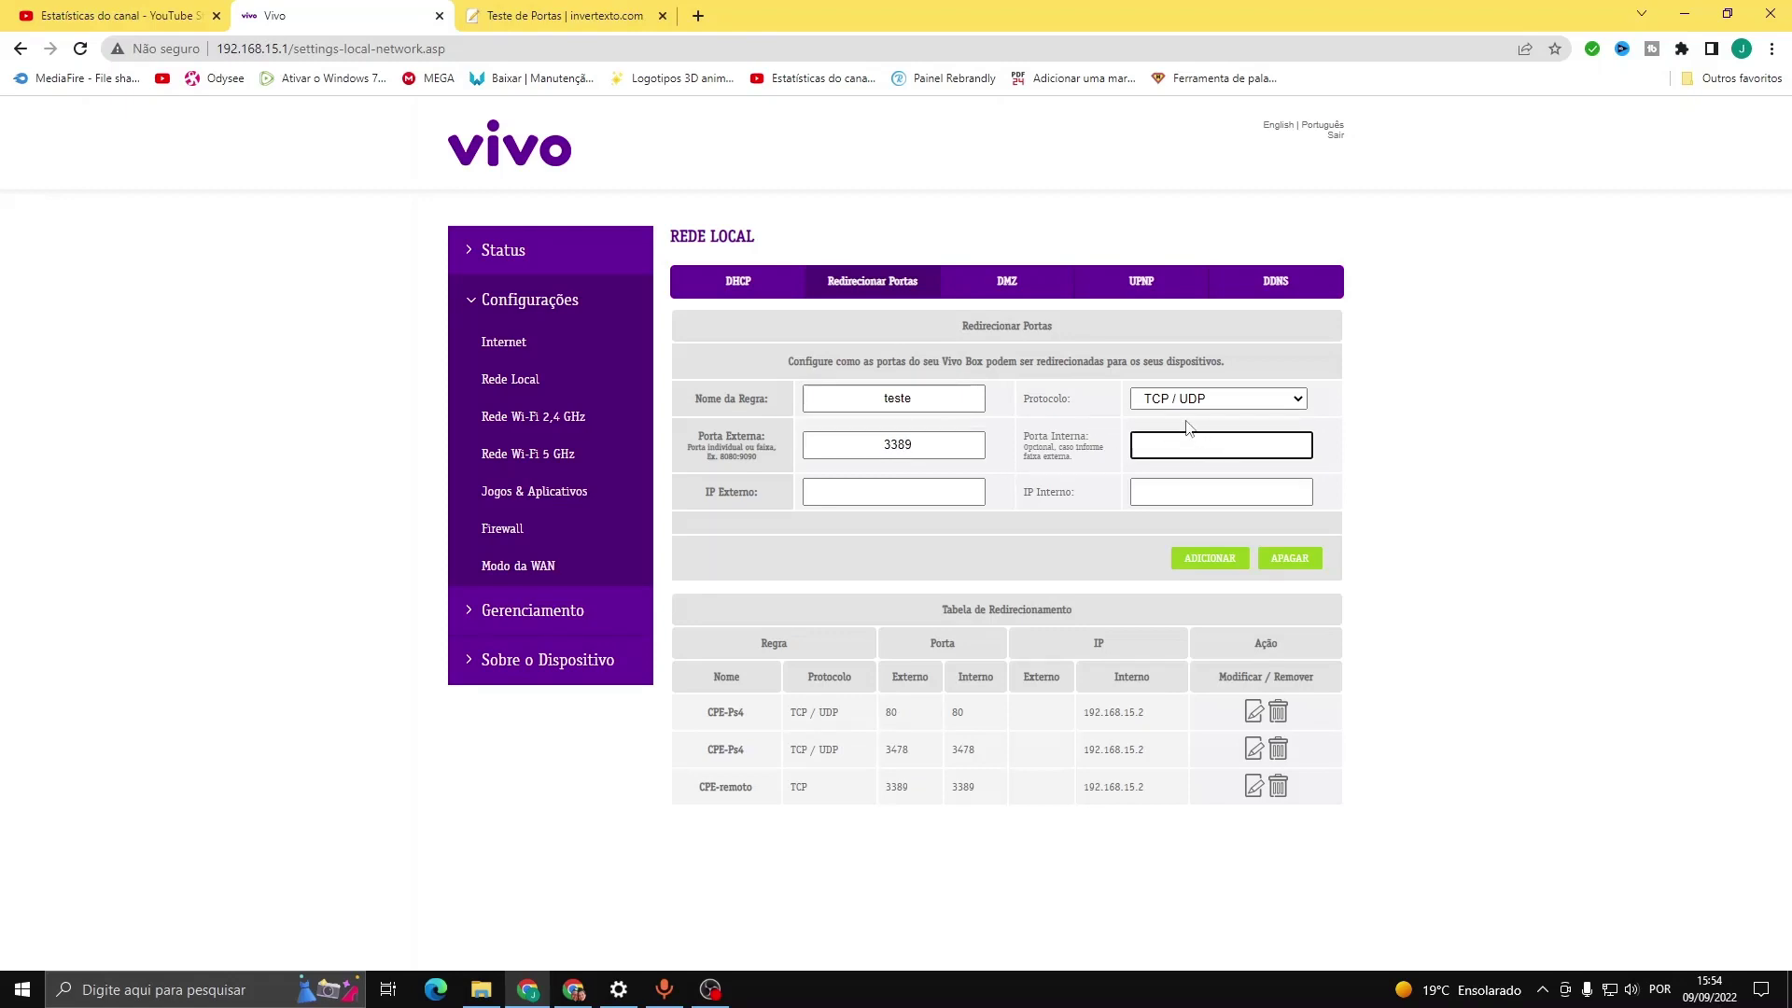
{"action": "type", "text": "3389"}
{"action": "left_click", "coordinate": [853, 489]}
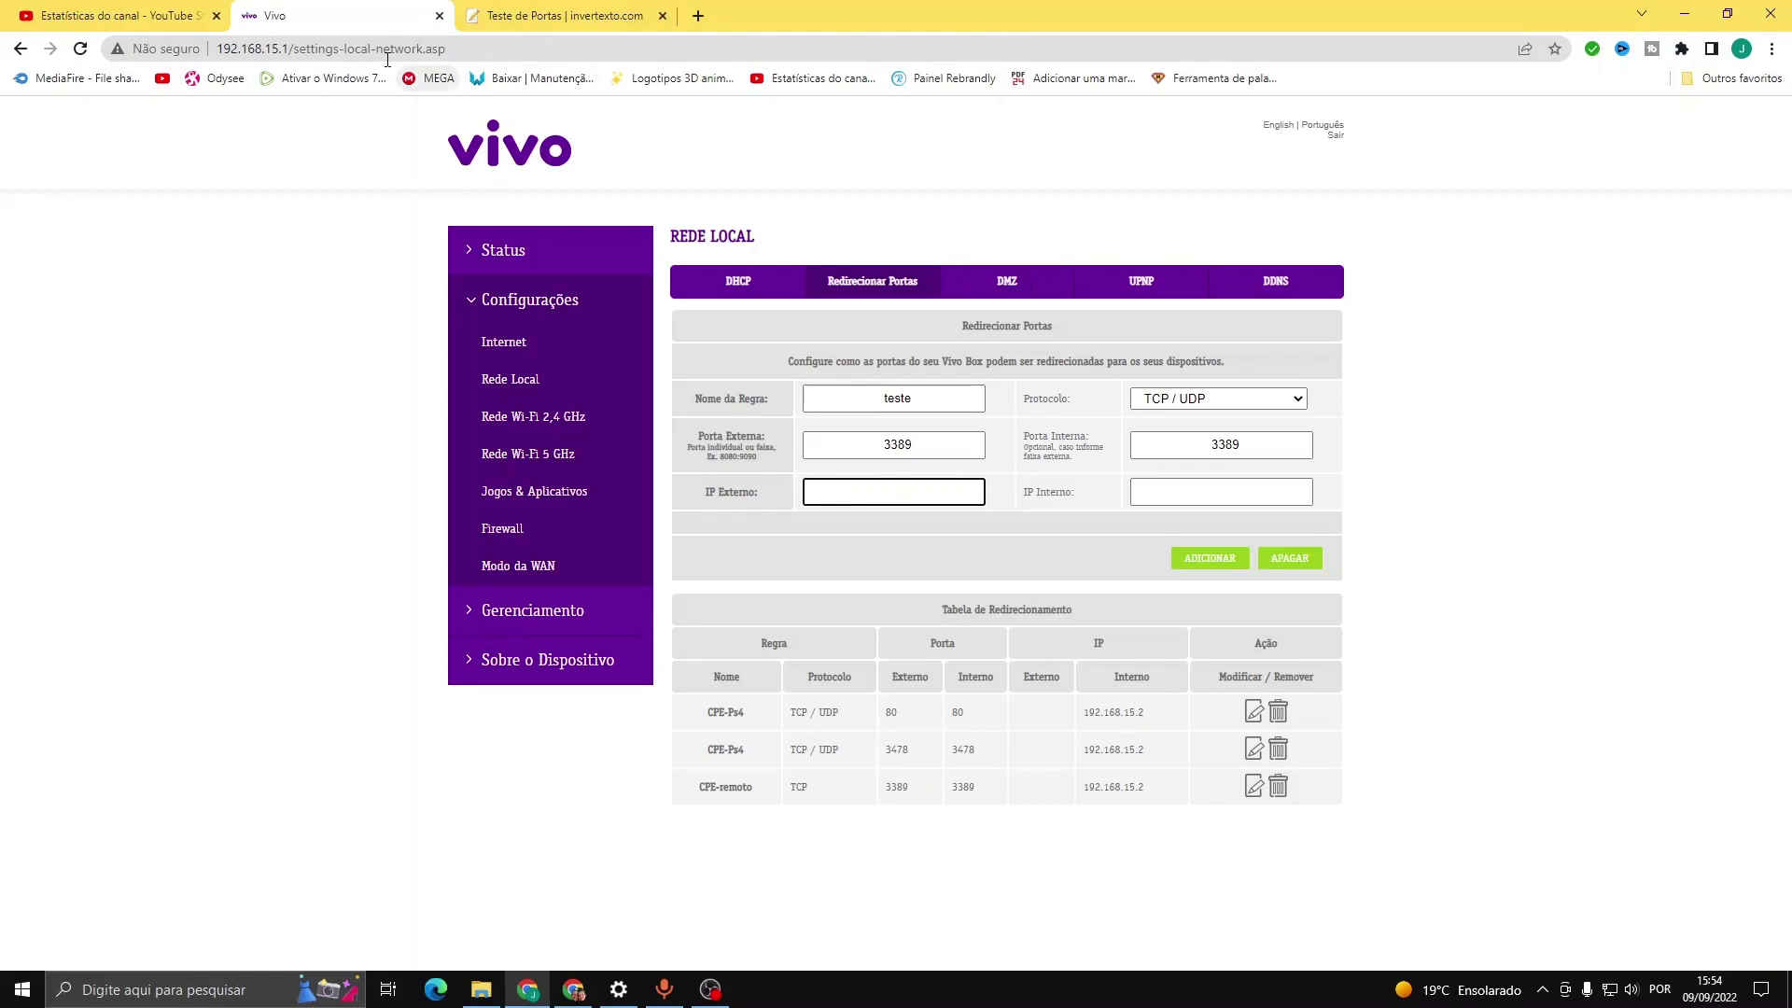
{"action": "left_click", "coordinate": [1181, 500]}
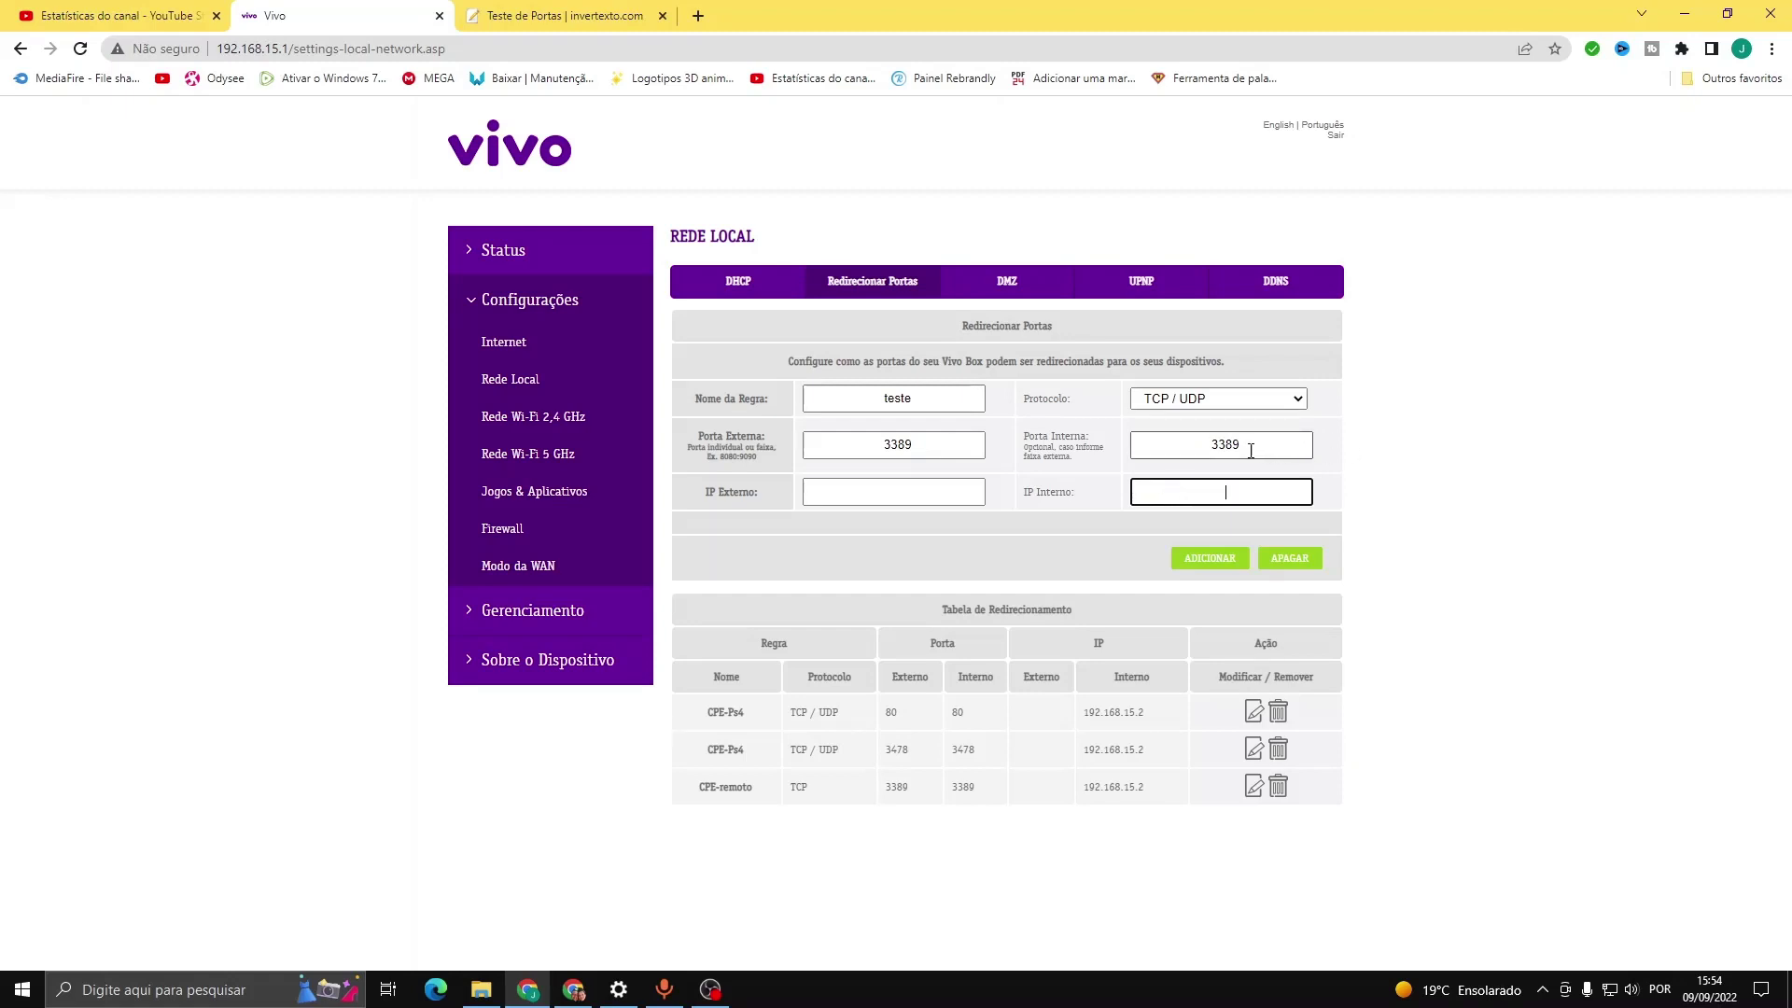
{"action": "left_click_drag", "start_coordinate": [1250, 450], "coordinate": [1182, 453]}
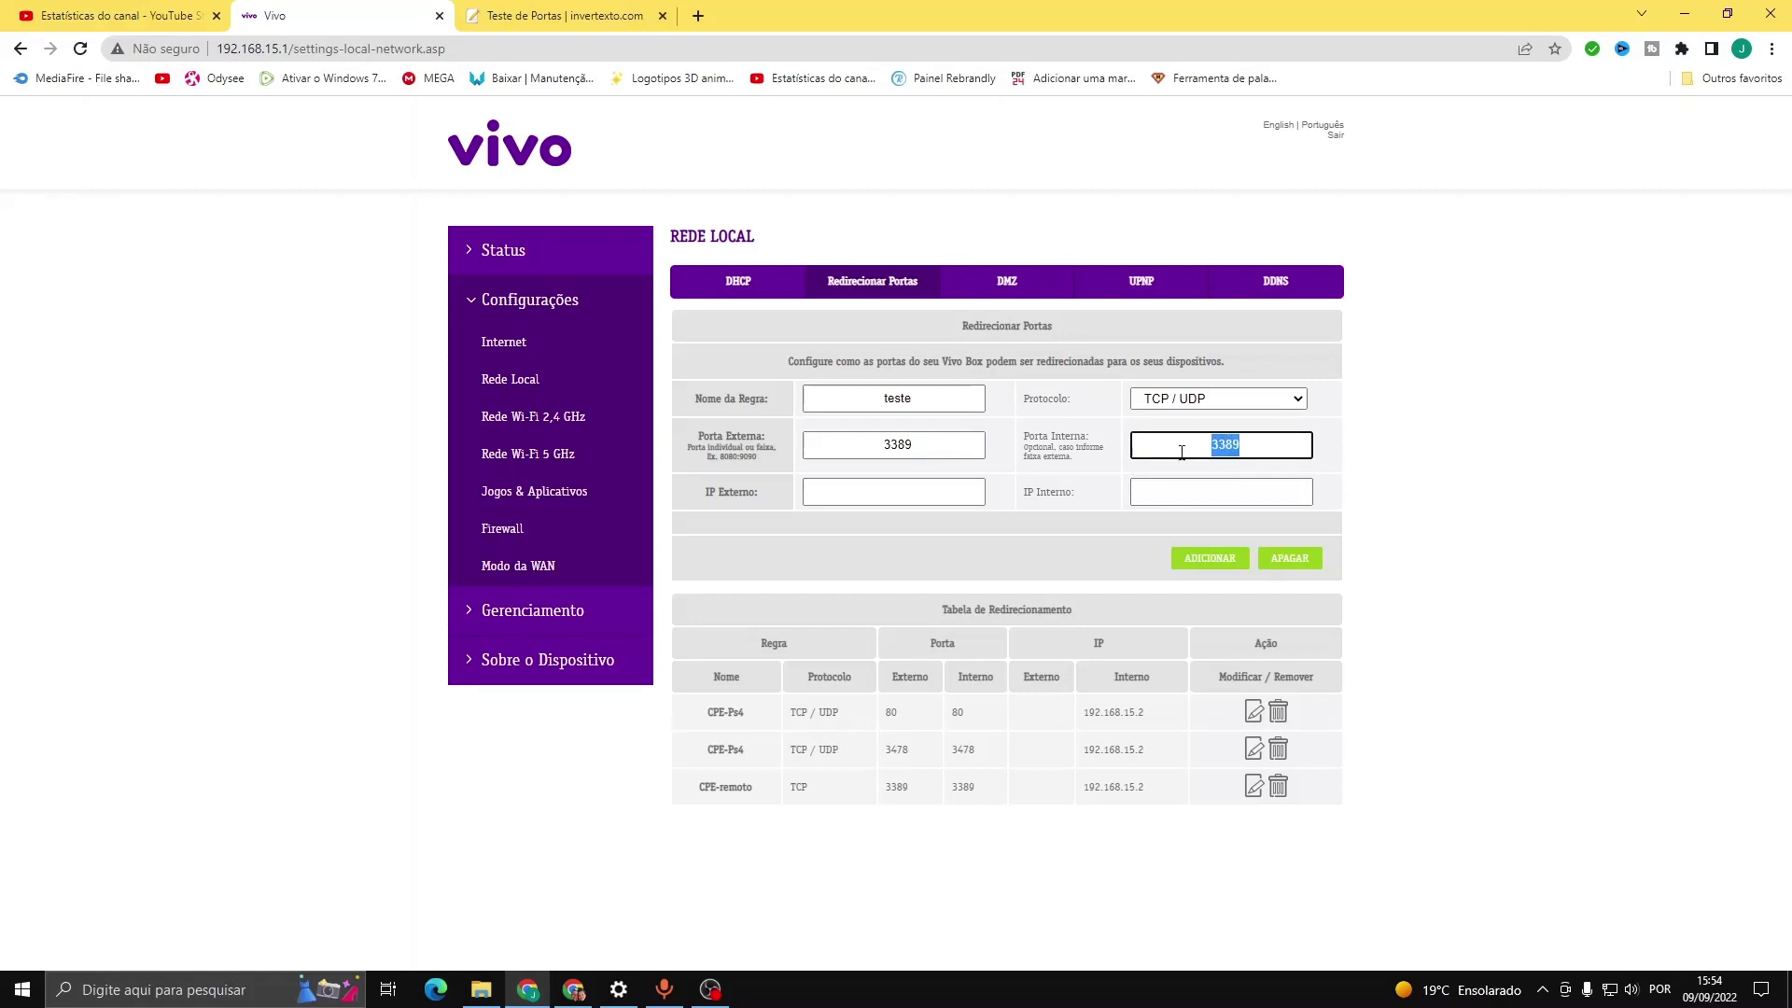
{"action": "left_click_drag", "start_coordinate": [928, 445], "coordinate": [820, 457]}
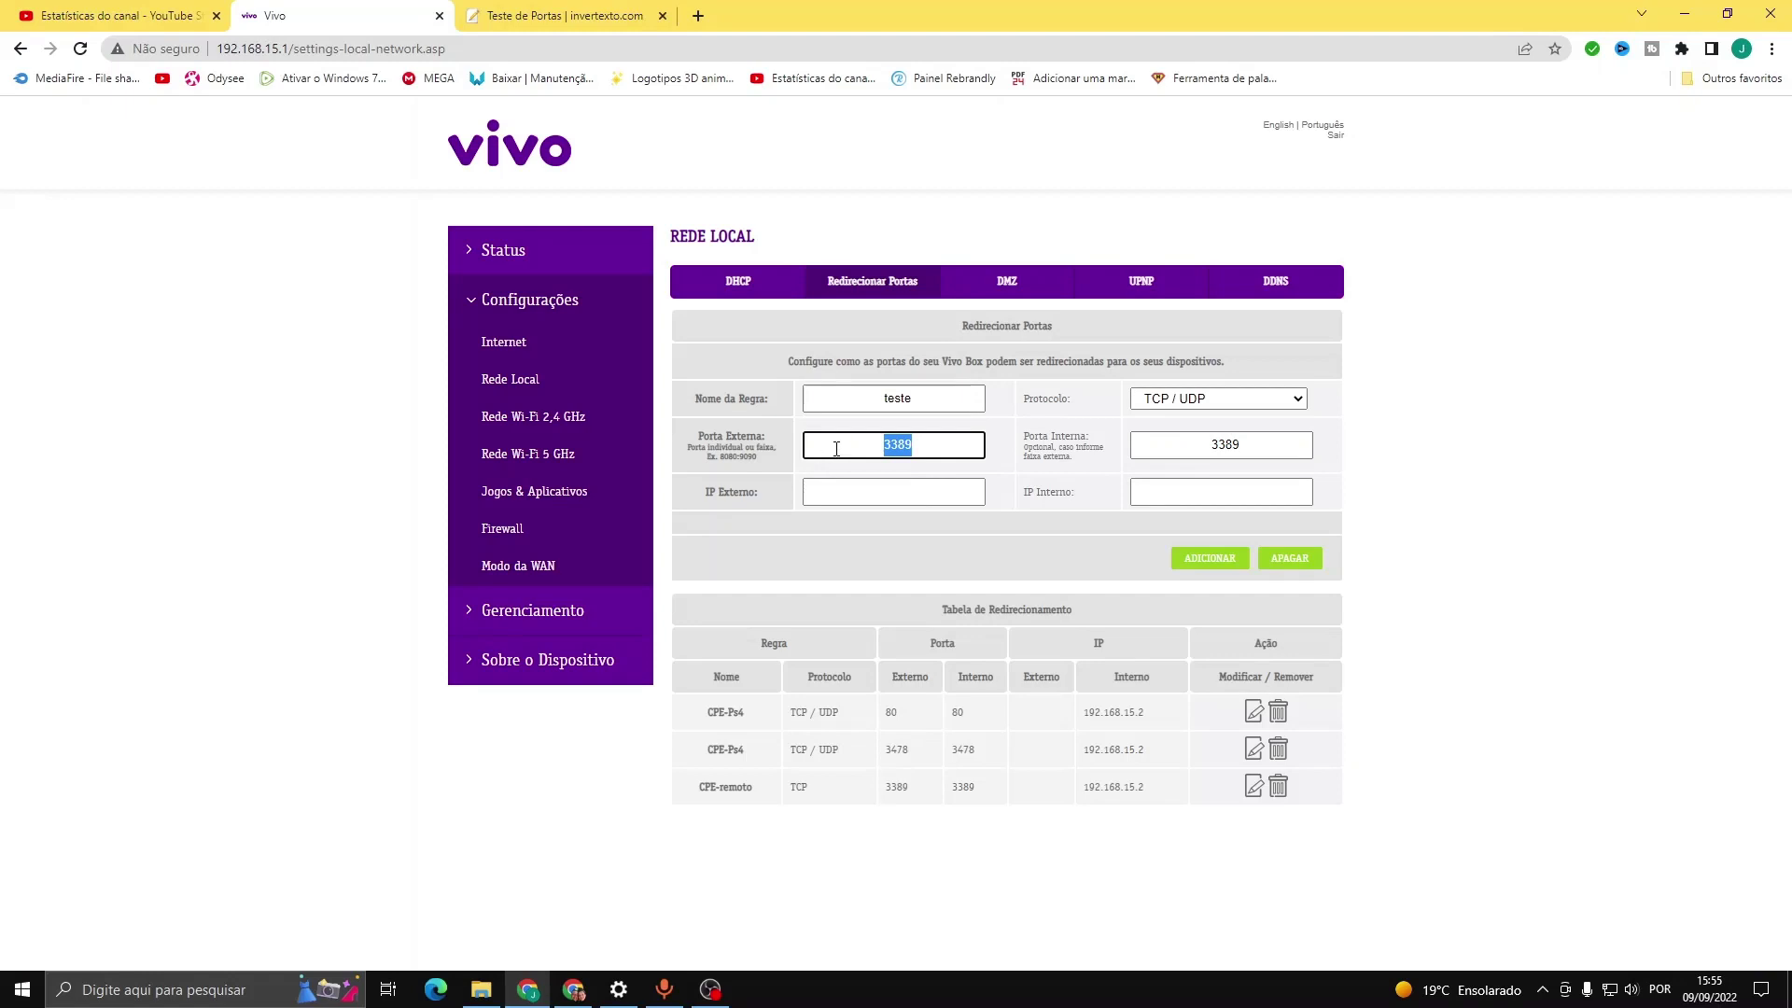
{"action": "left_click", "coordinate": [1226, 445]}
{"action": "left_click", "coordinate": [901, 495]}
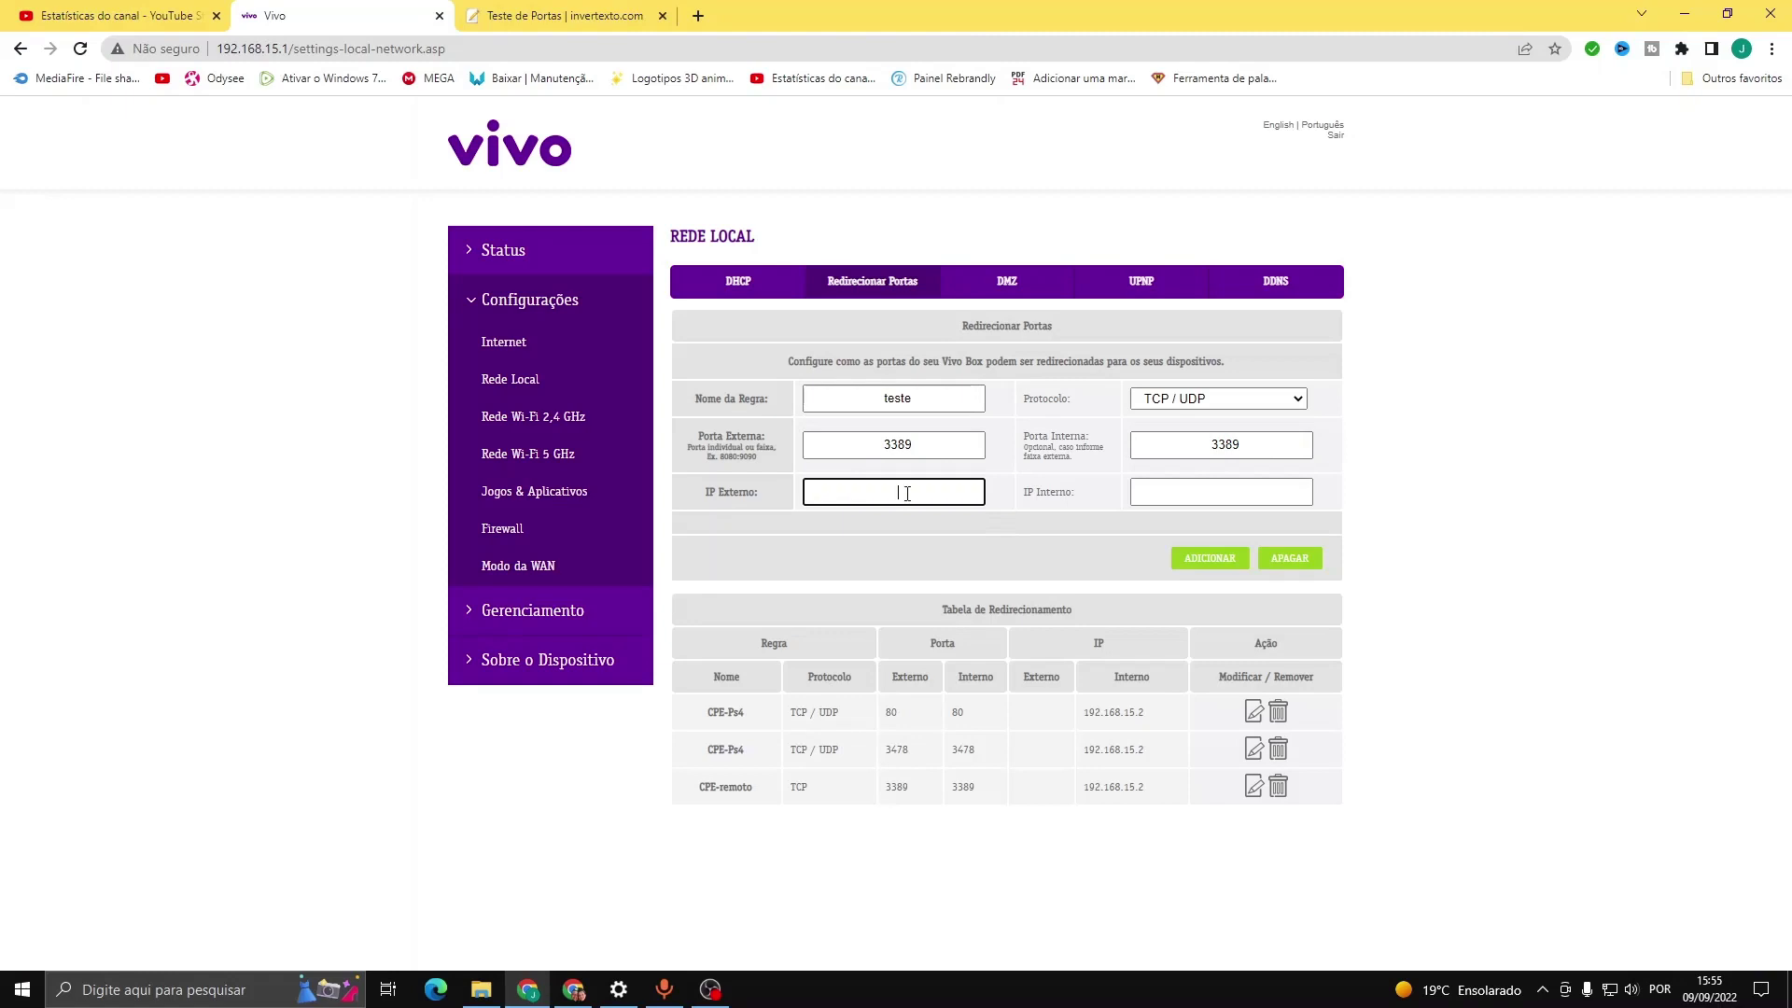
Step: Set the rule's internal IP to 192.168.15.2 and try to add it with the external IP left empty
{"action": "left_click", "coordinate": [1229, 495]}
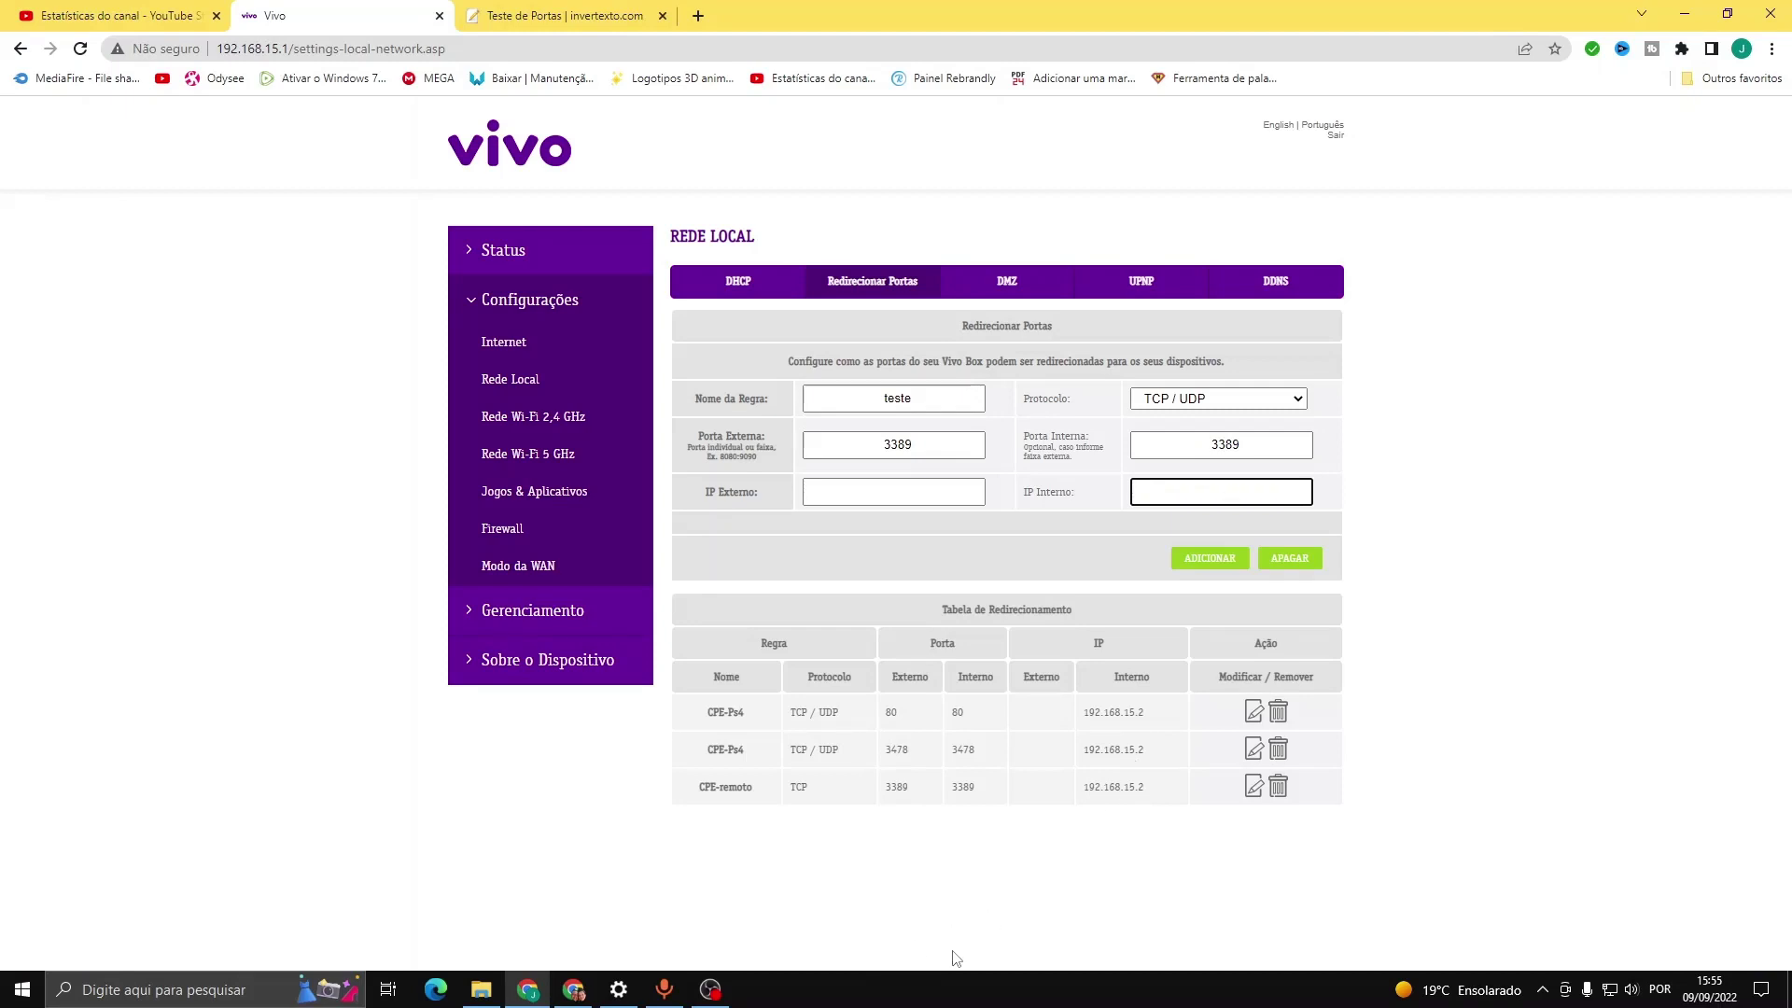
{"action": "type", "text": "92.168.15.2"}
{"action": "left_click", "coordinate": [1198, 572]}
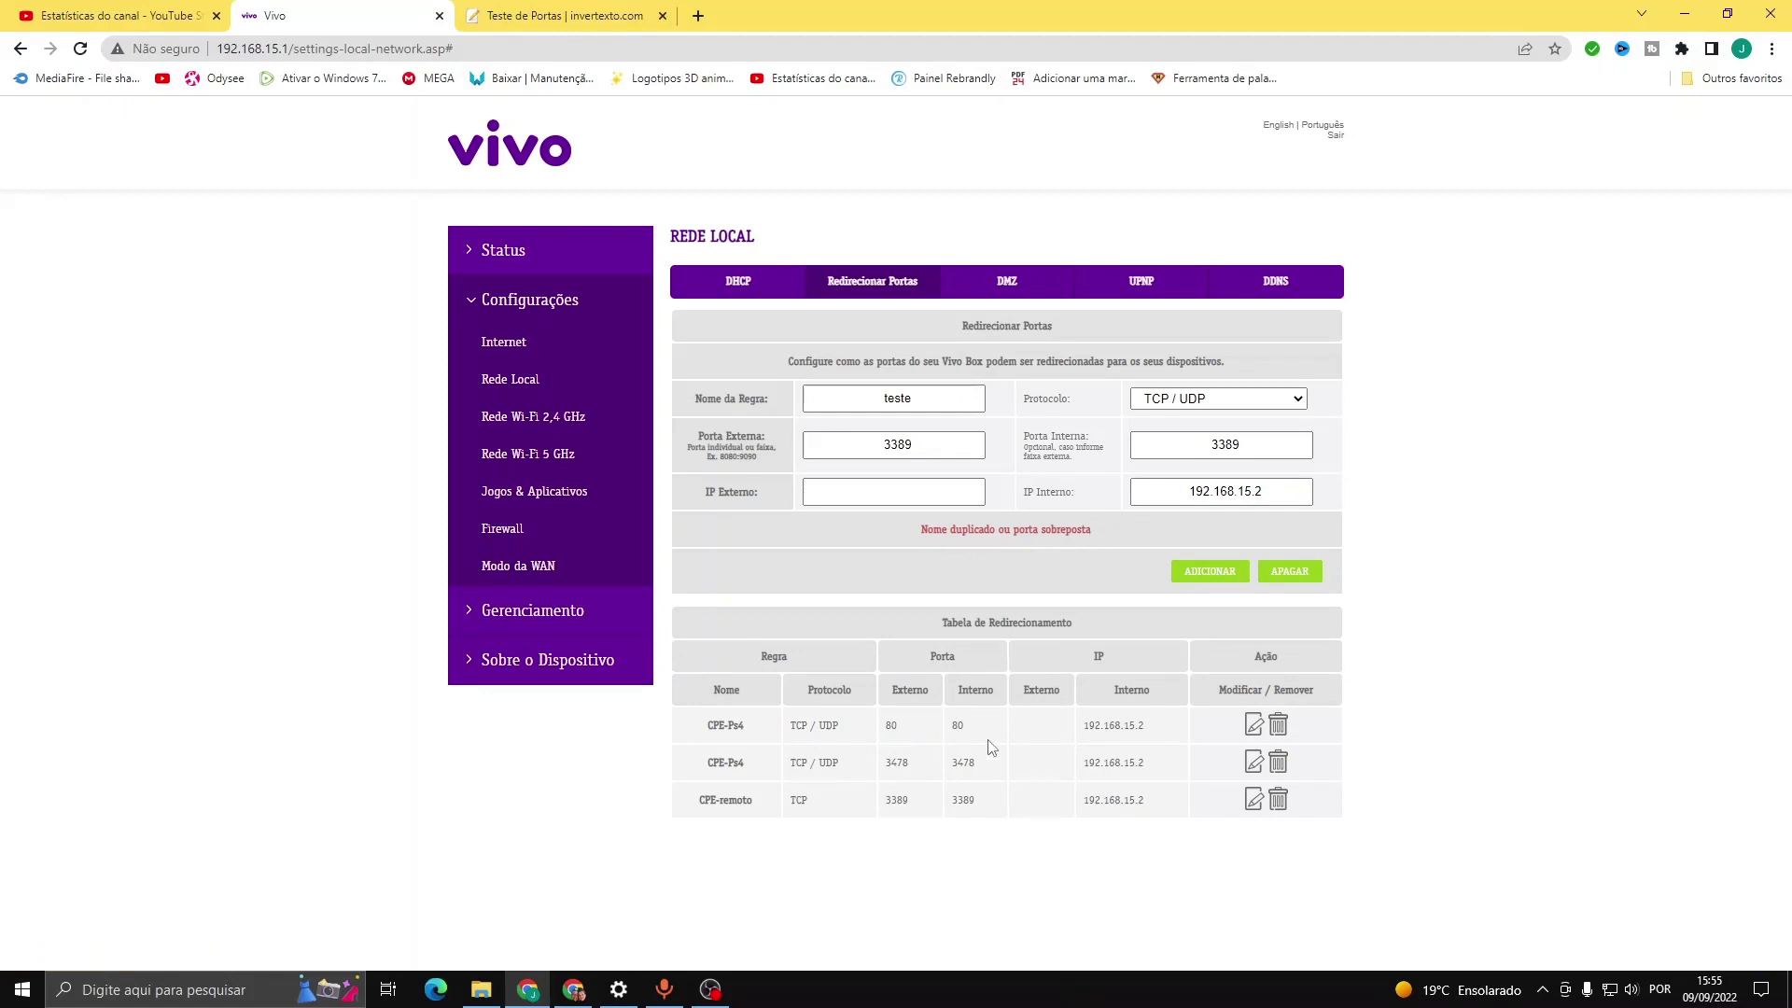
Step: Delete the existing CPE-remoto forwarding rule and start a new rule named "teste" with protocol TCP / UDP
{"action": "left_click", "coordinate": [1280, 806]}
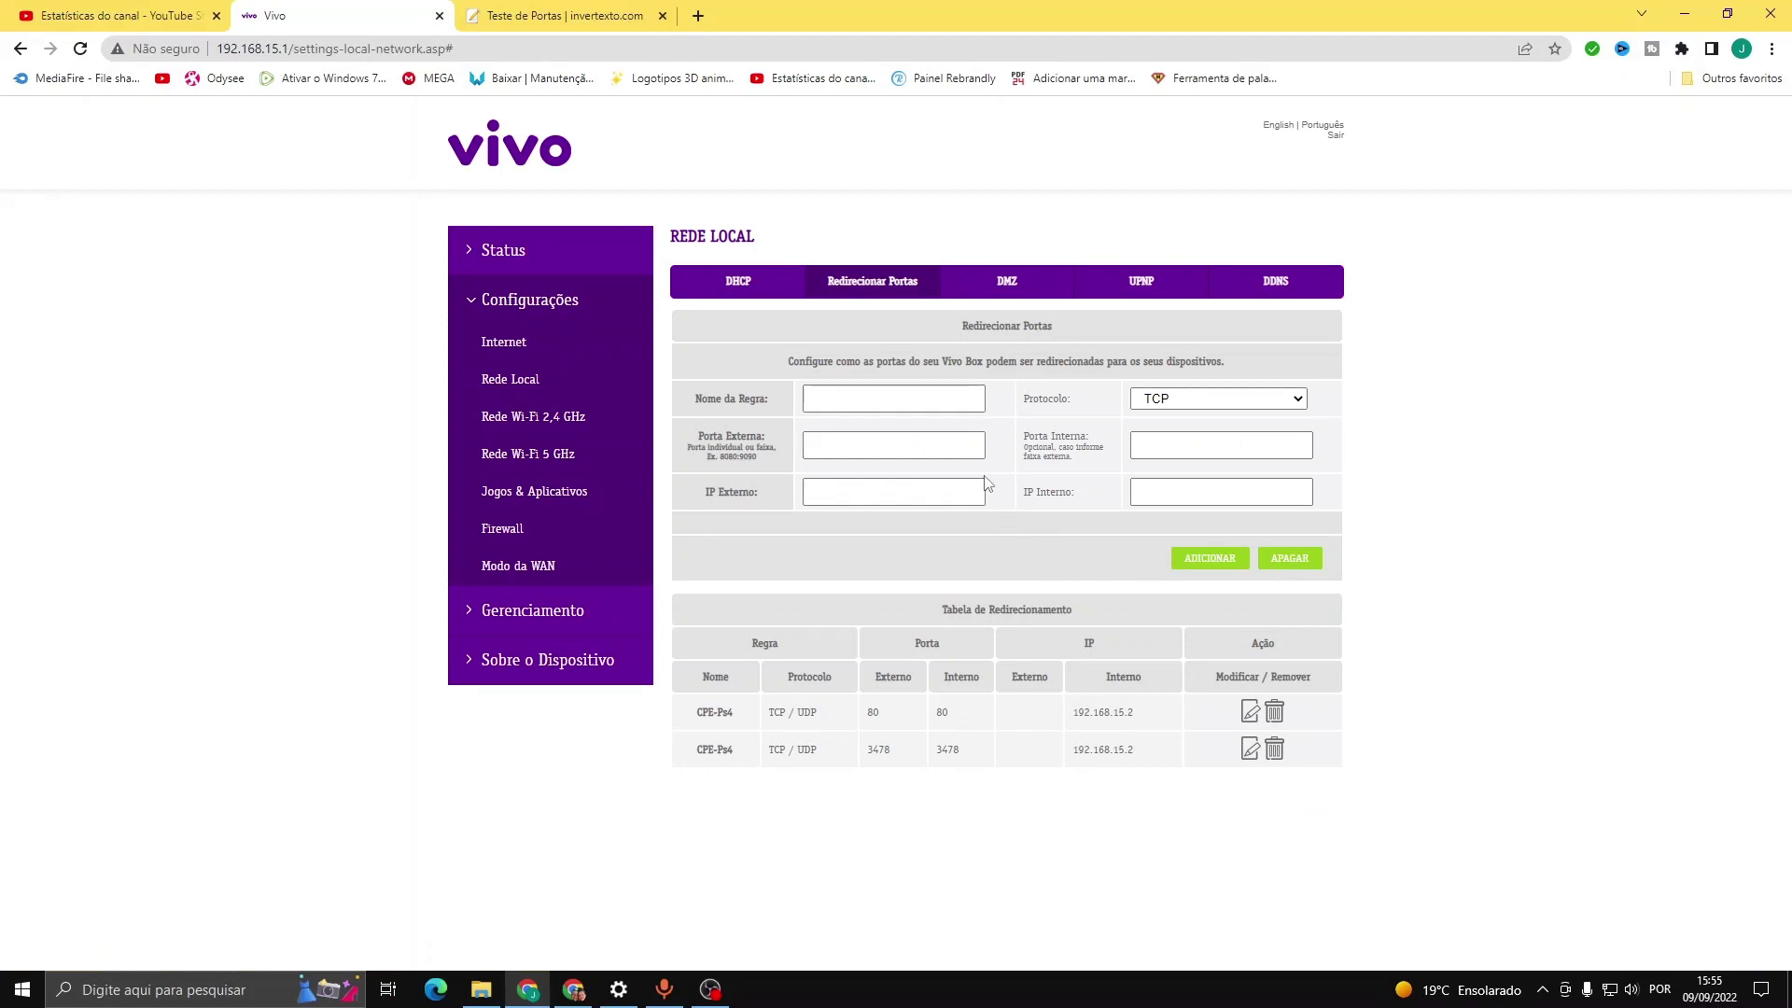
{"action": "left_click", "coordinate": [915, 397]}
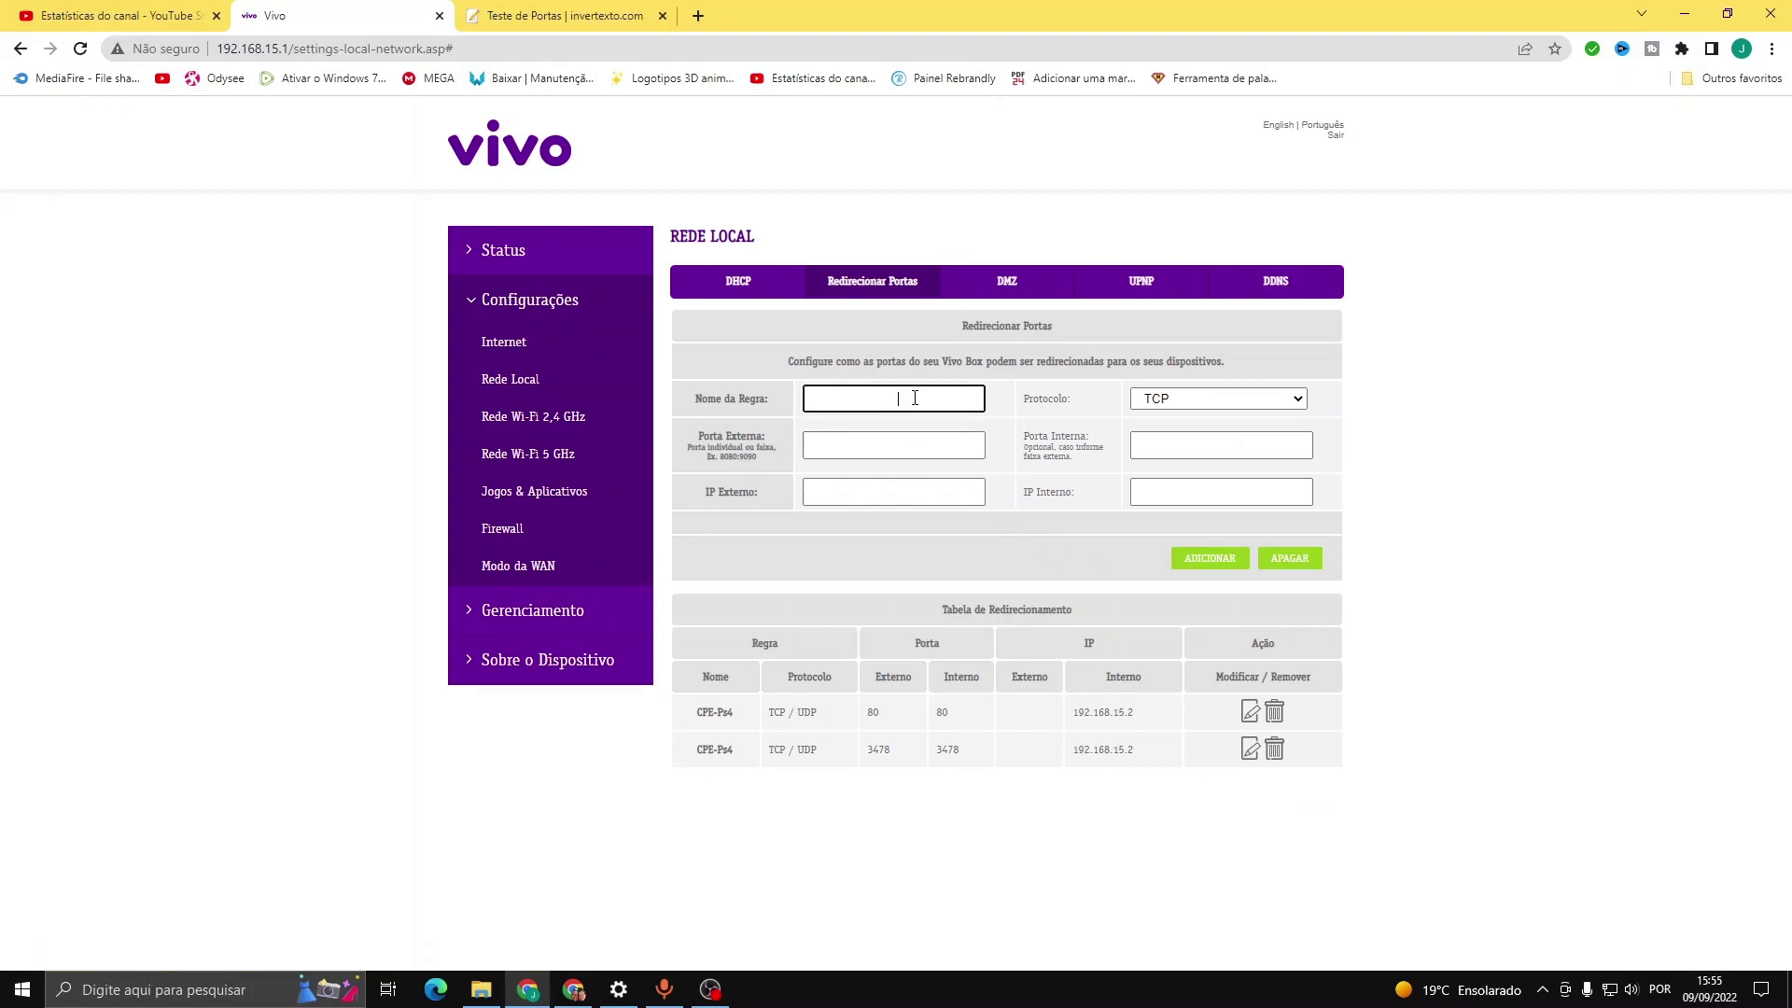
{"action": "type", "text": "teste"}
{"action": "left_click", "coordinate": [1271, 400]}
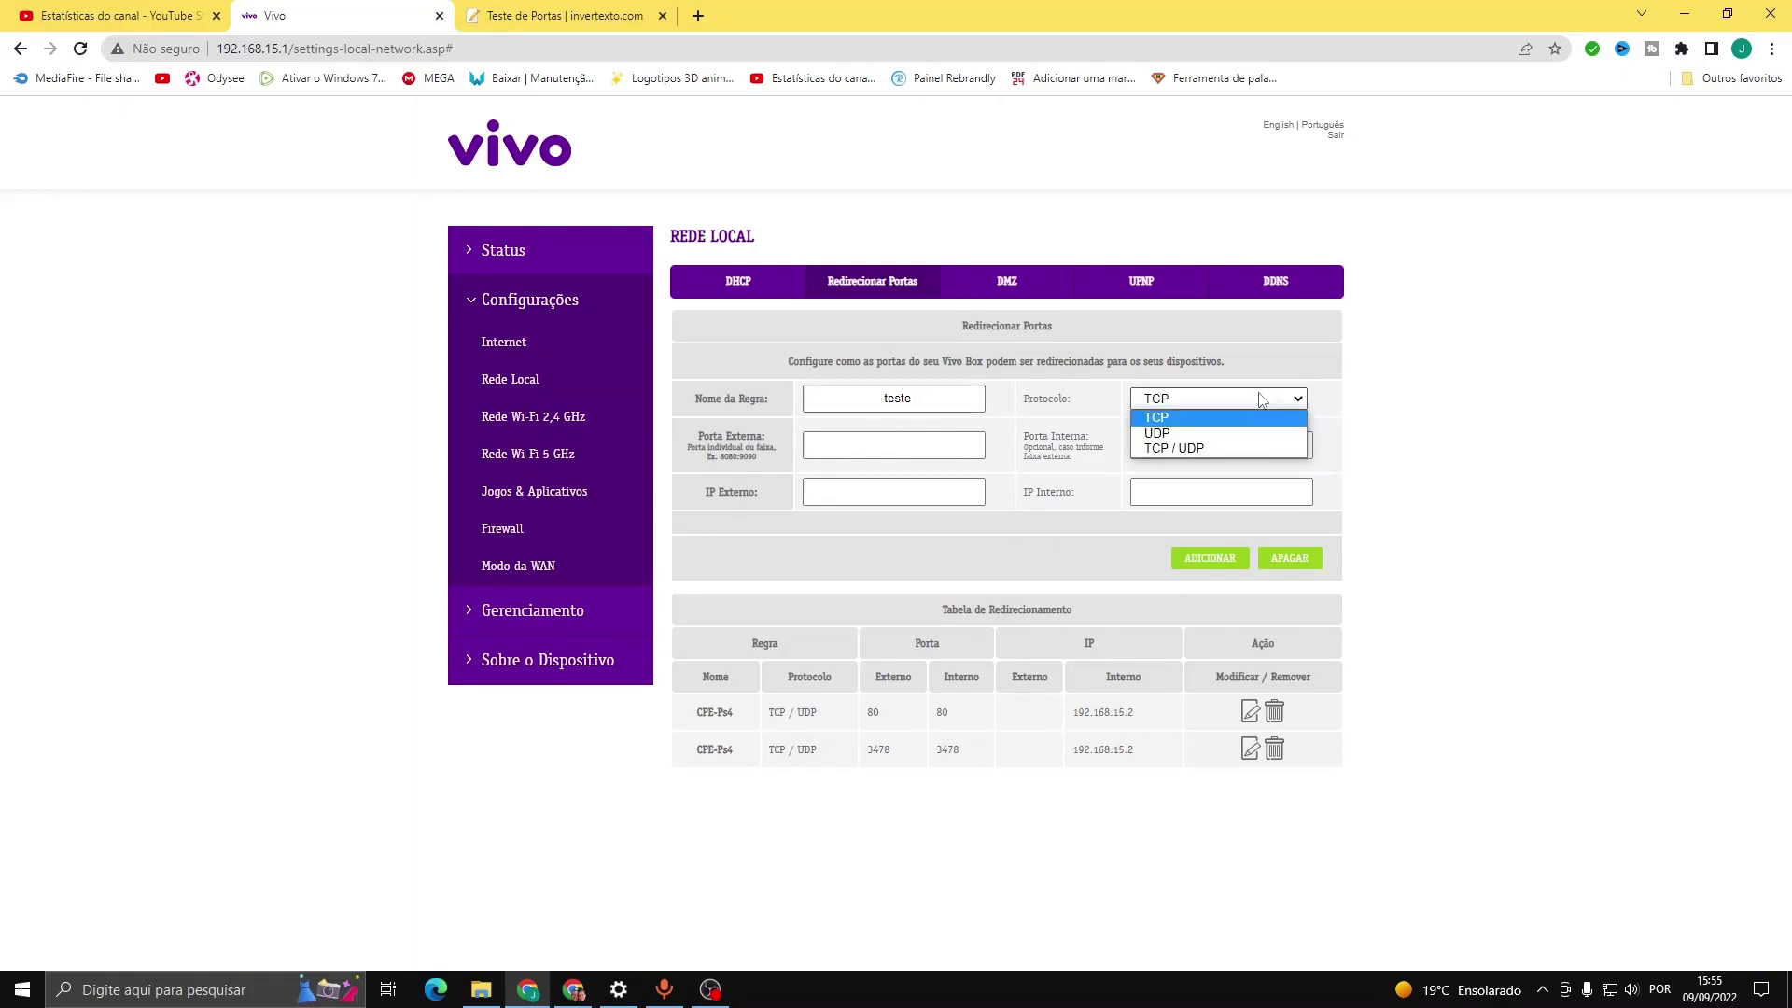
{"action": "left_click", "coordinate": [1238, 449]}
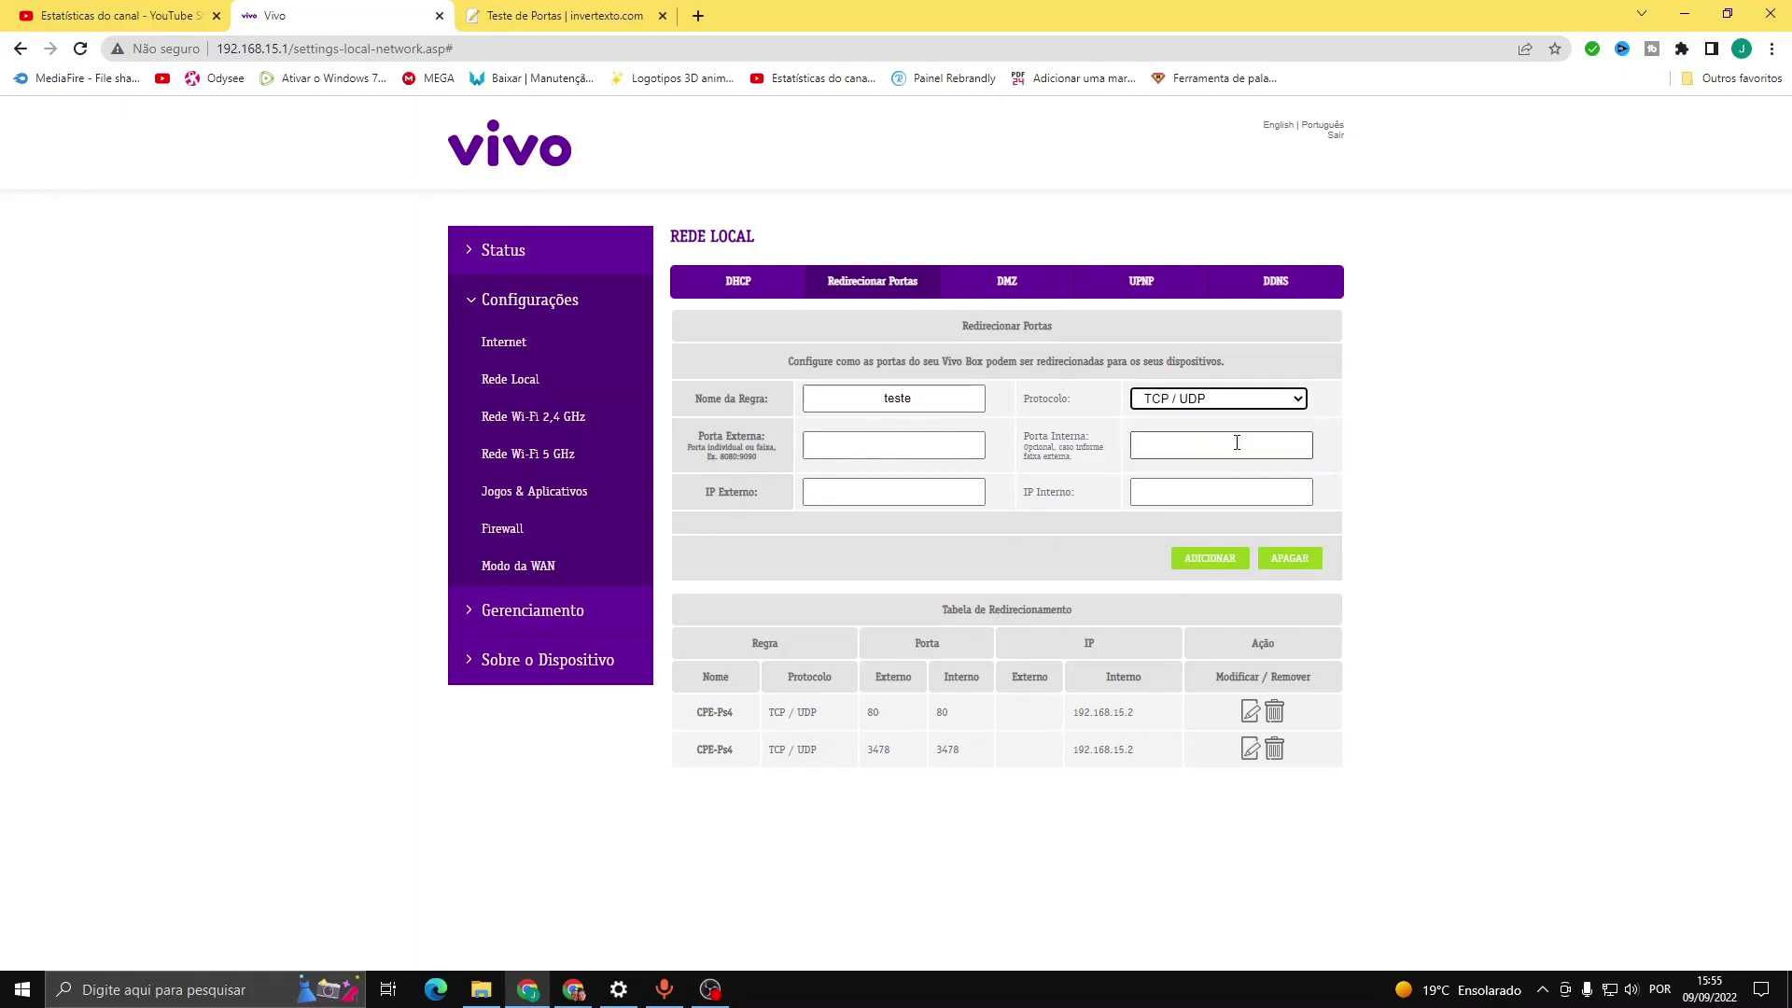
Step: Set both the external and internal port of the new rule to 3389
{"action": "left_click", "coordinate": [946, 450]}
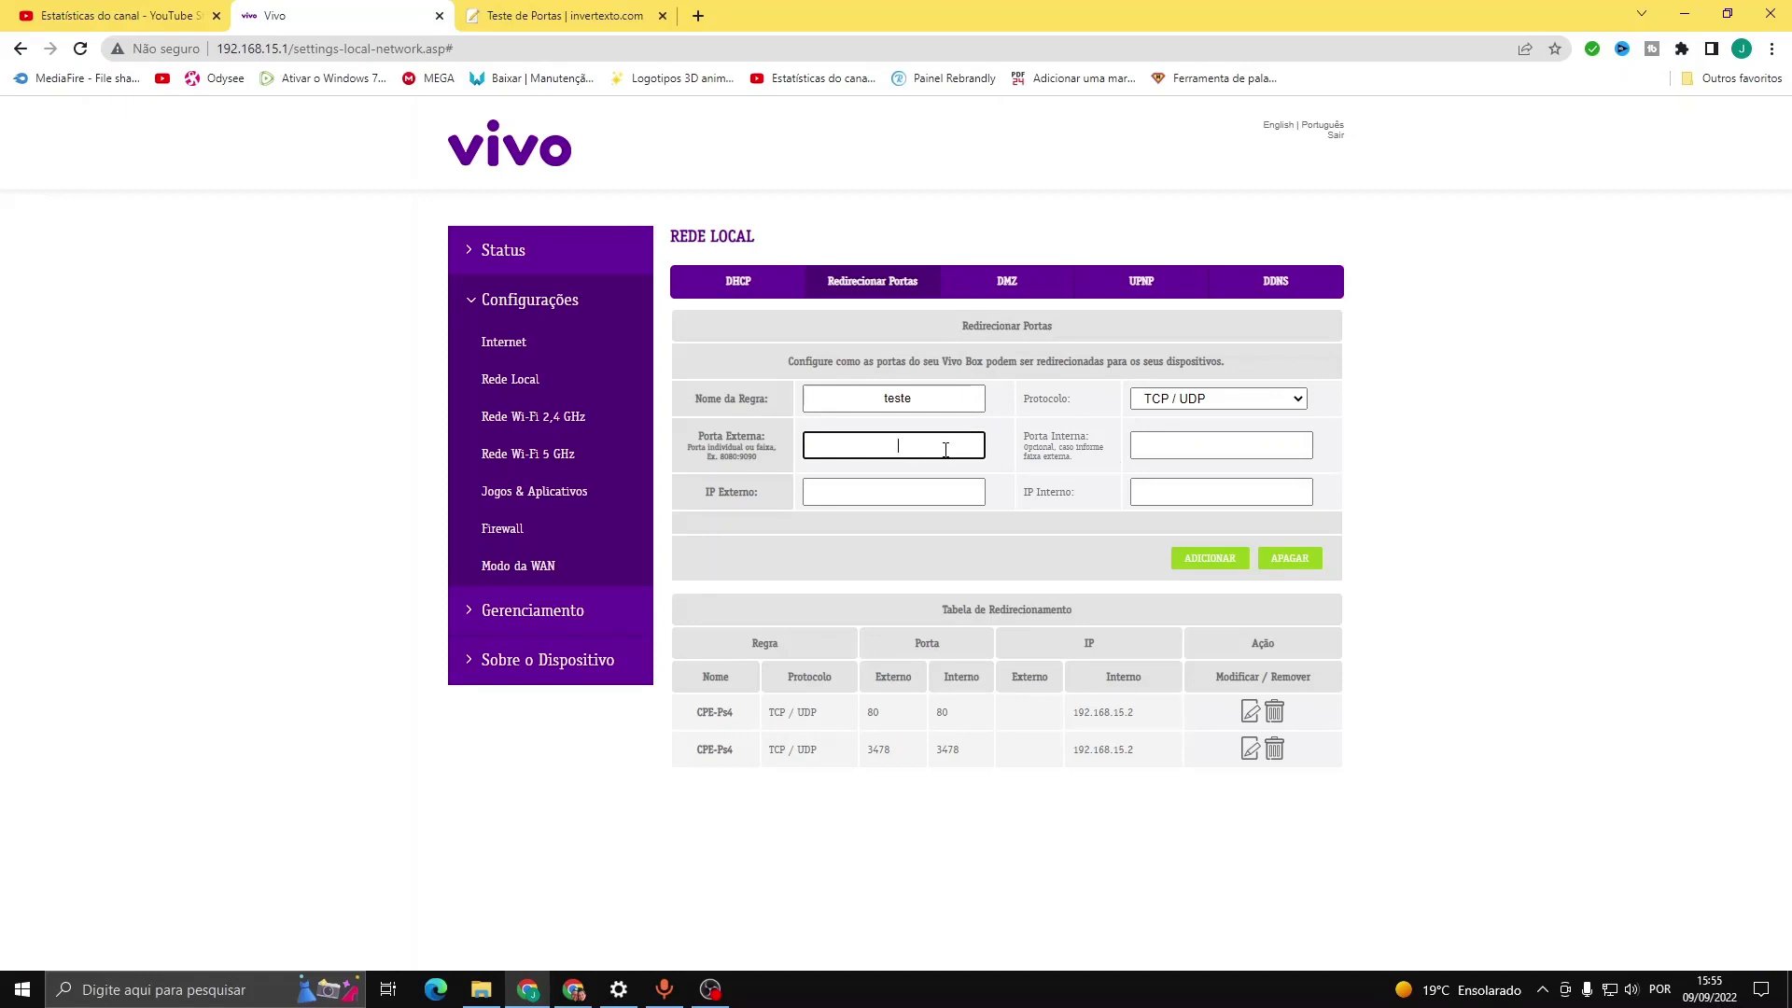
{"action": "type", "text": "3389"}
{"action": "left_click", "coordinate": [1229, 445]}
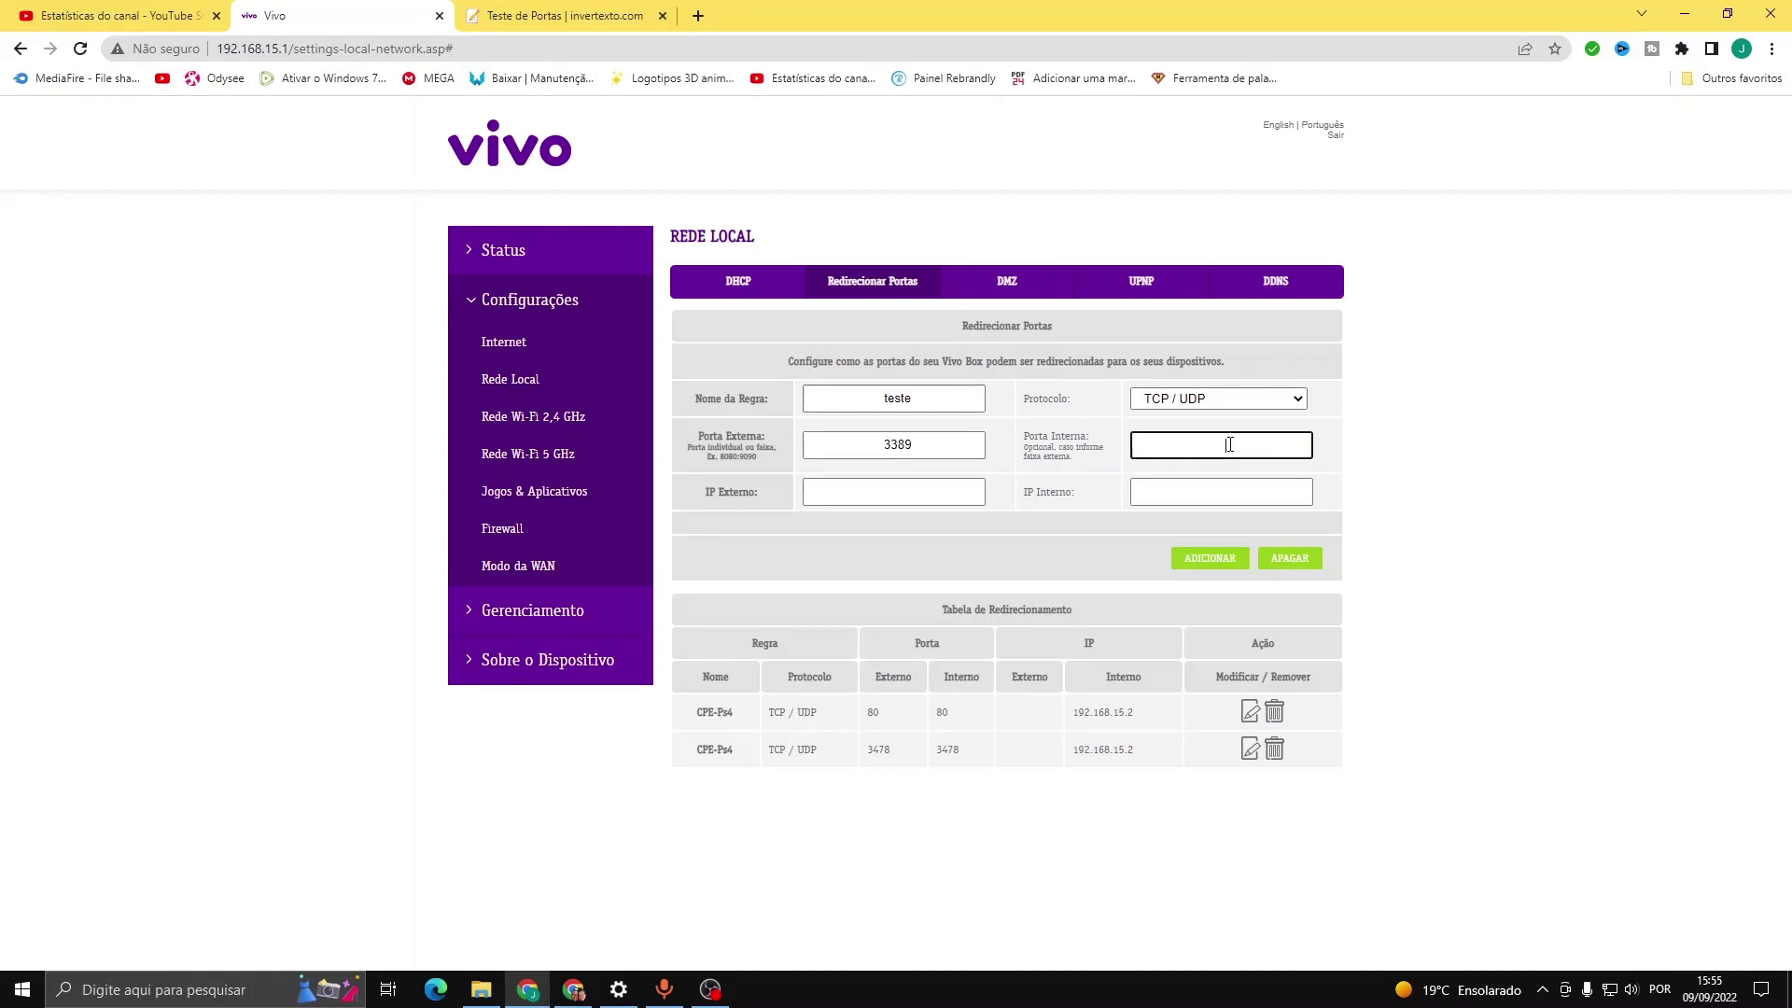
{"action": "type", "text": "33898"}
{"action": "key", "text": "BackSpace"}
{"action": "key", "text": "BackSpace"}
{"action": "type", "text": "9"}
Step: Enter 192.168.15.2 as the rule's internal IP, leave the external IP empty and add the rule
{"action": "left_click", "coordinate": [1139, 502]}
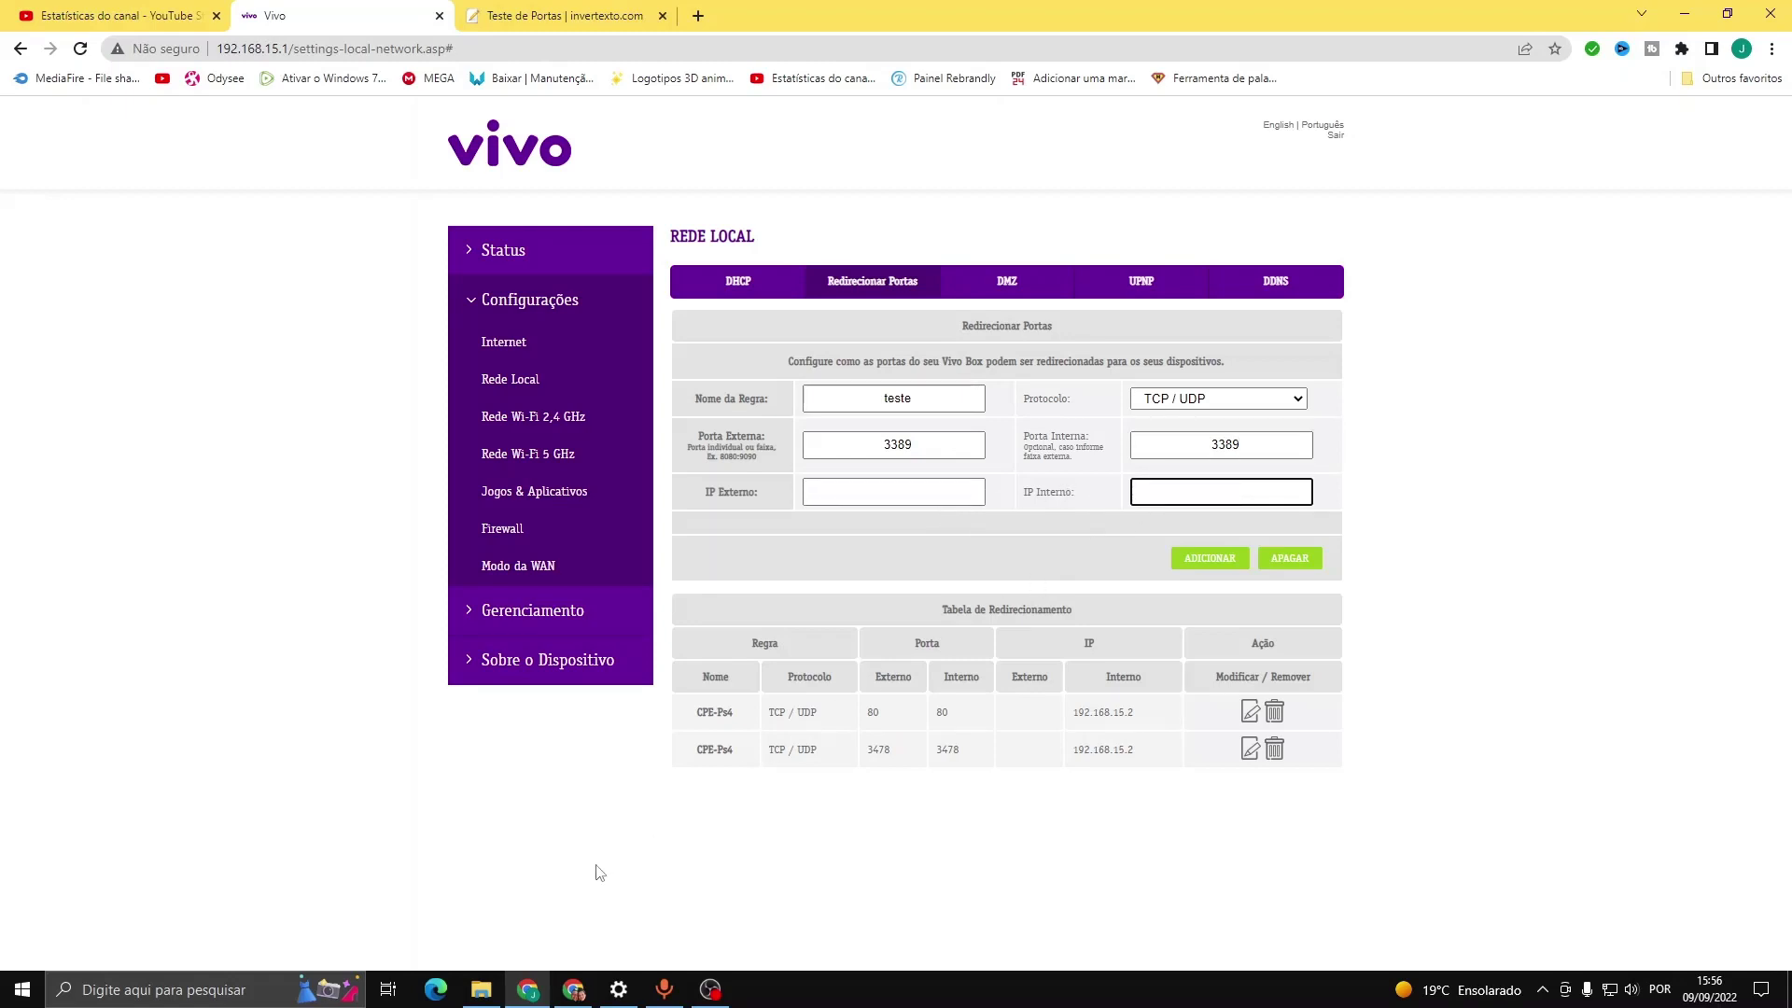
{"action": "type", "text": "192.168.15.2"}
{"action": "left_click", "coordinate": [1219, 563]}
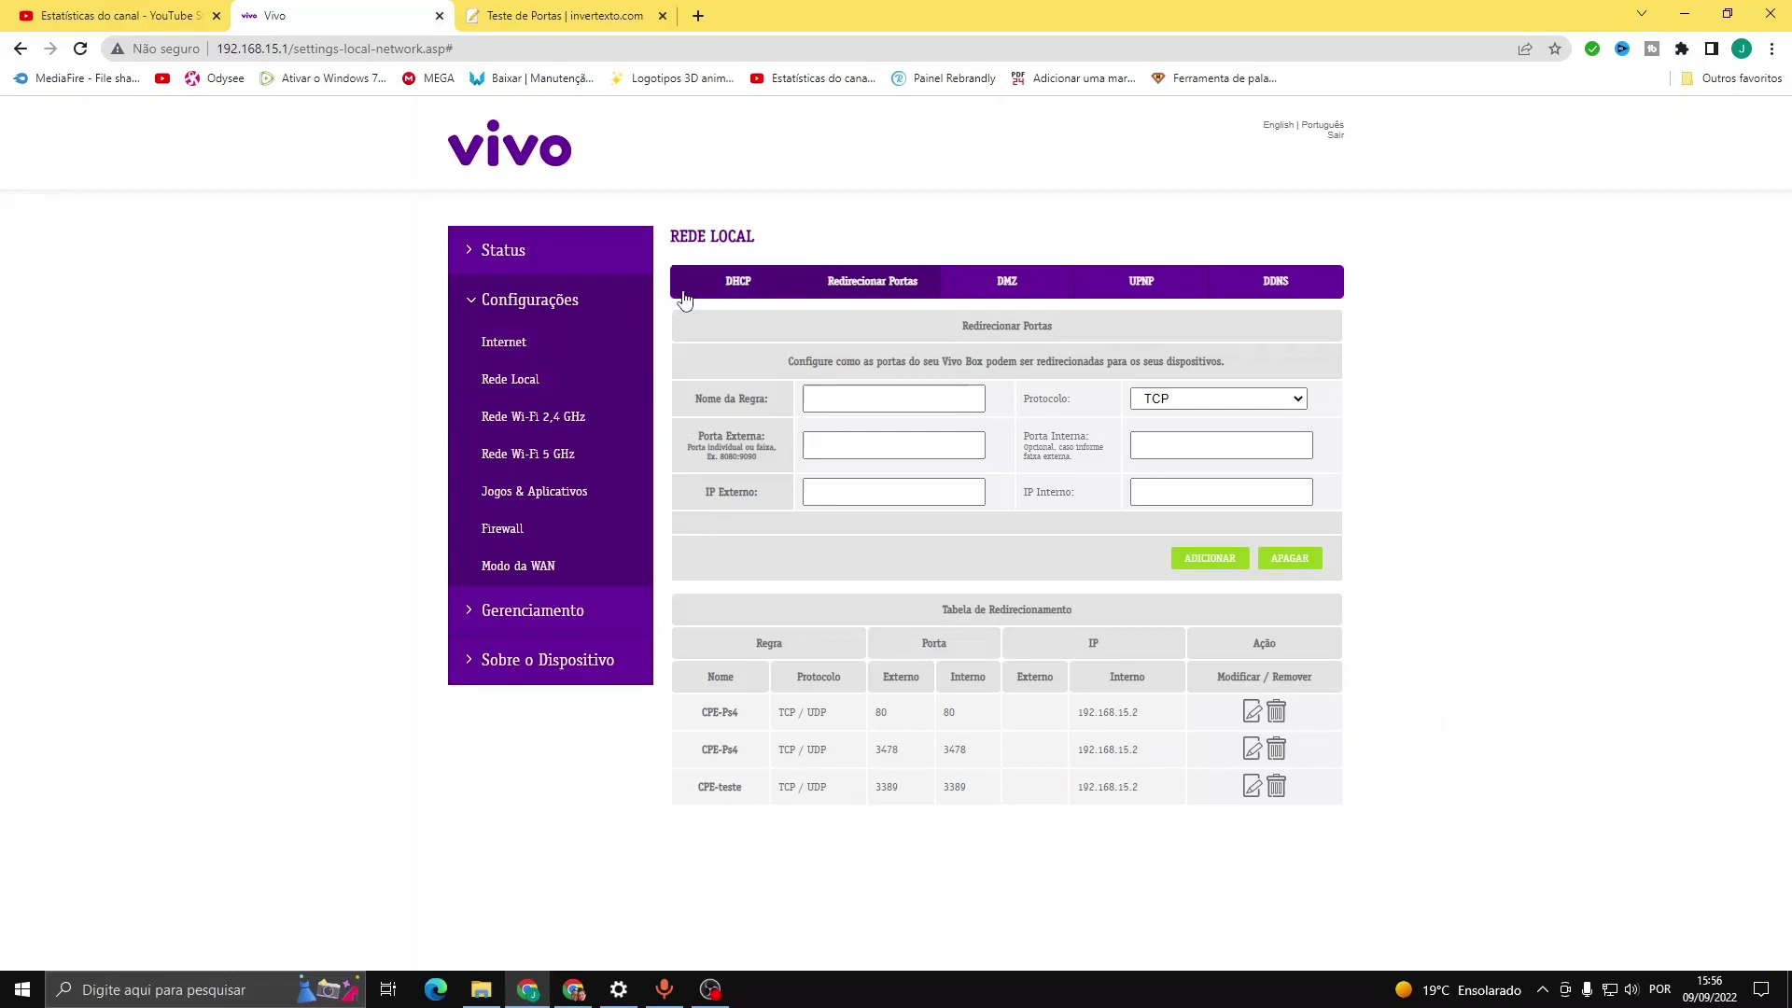
Step: Review the router's DHCP settings, including the reserved IP and lease tables
{"action": "left_click", "coordinate": [737, 282]}
{"action": "scroll", "coordinate": [1320, 693], "scroll_direction": "down", "scroll_amount": 3}
{"action": "scroll", "coordinate": [1319, 693], "scroll_direction": "down", "scroll_amount": 1}
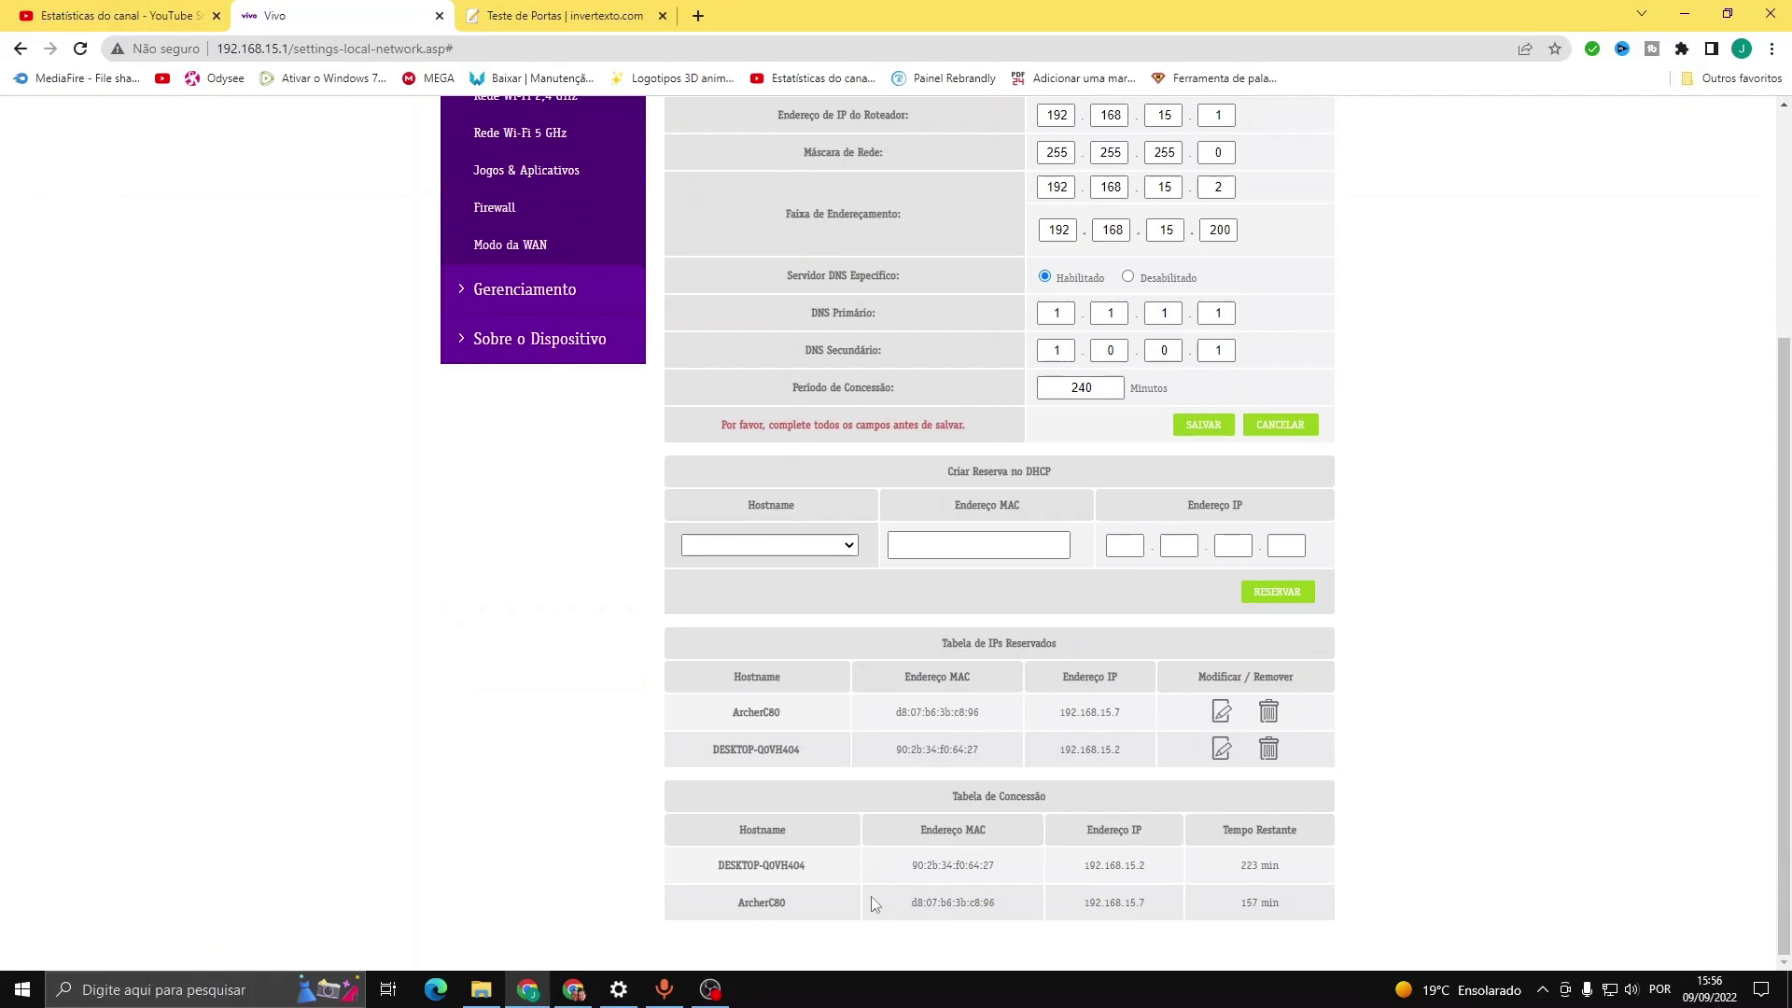
{"action": "scroll", "coordinate": [1271, 595], "scroll_direction": "up", "scroll_amount": 3}
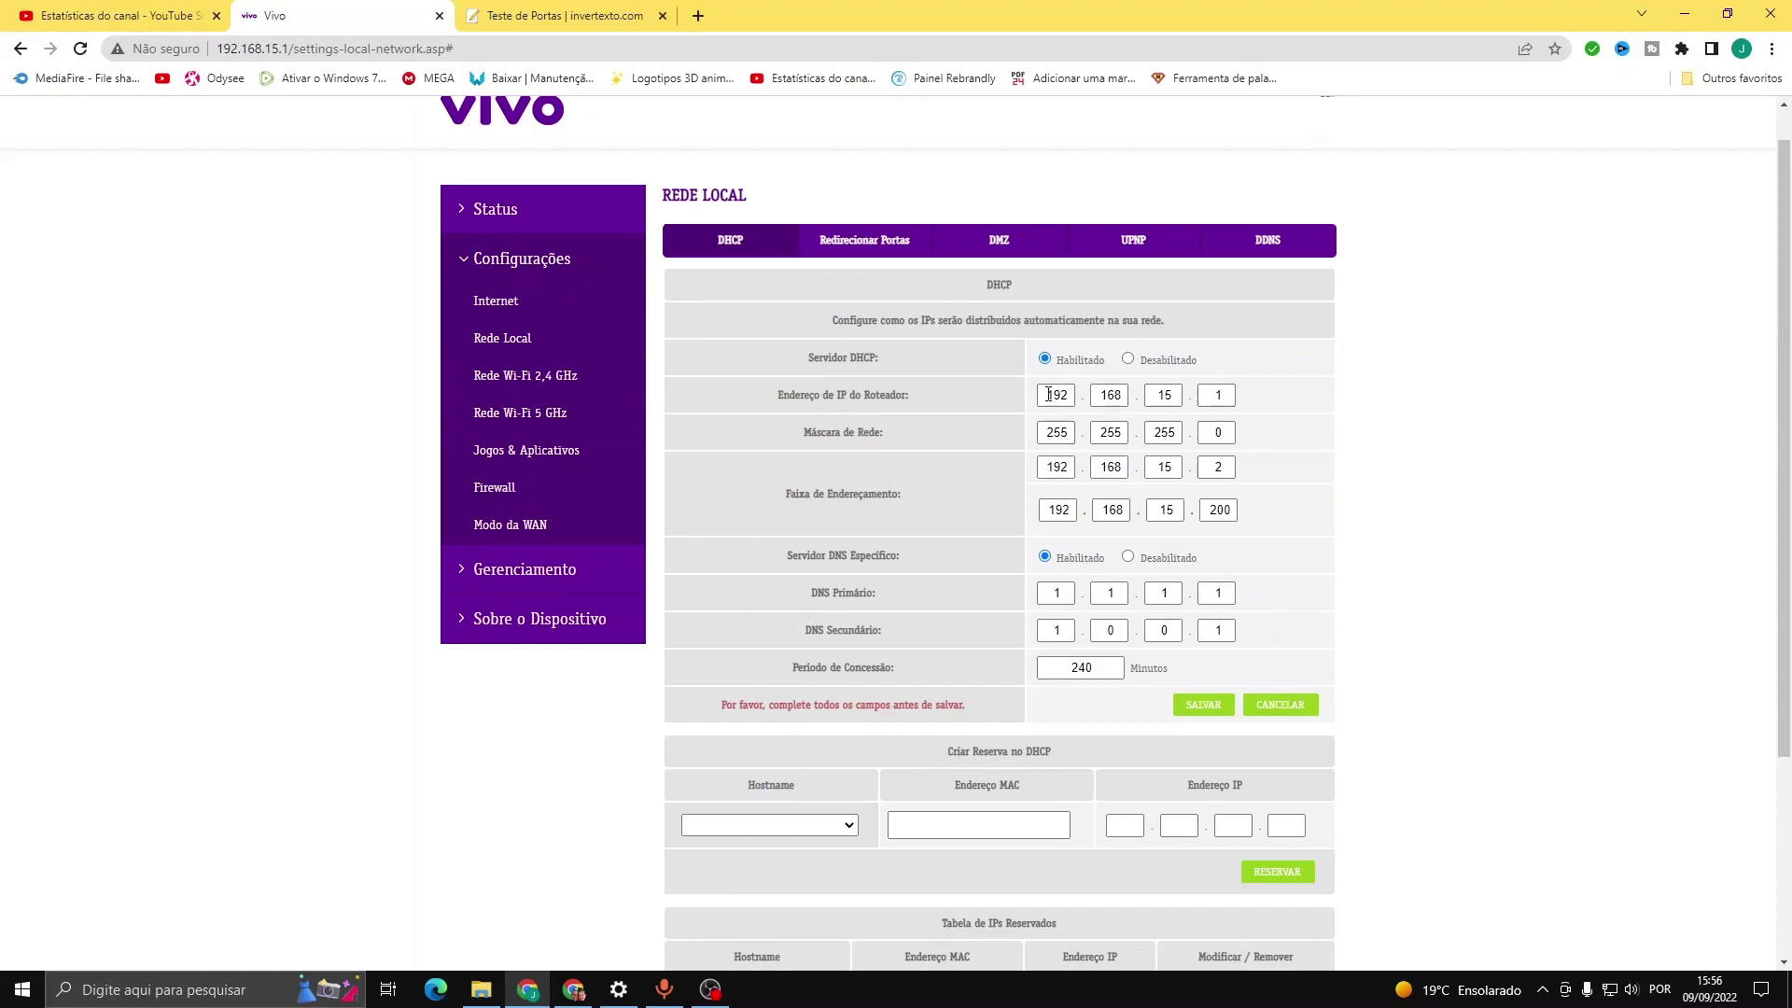
Step: Return the router to its port forwarding page and reopen the invertexto Teste de Portas page from the Google results
{"action": "left_click", "coordinate": [864, 249]}
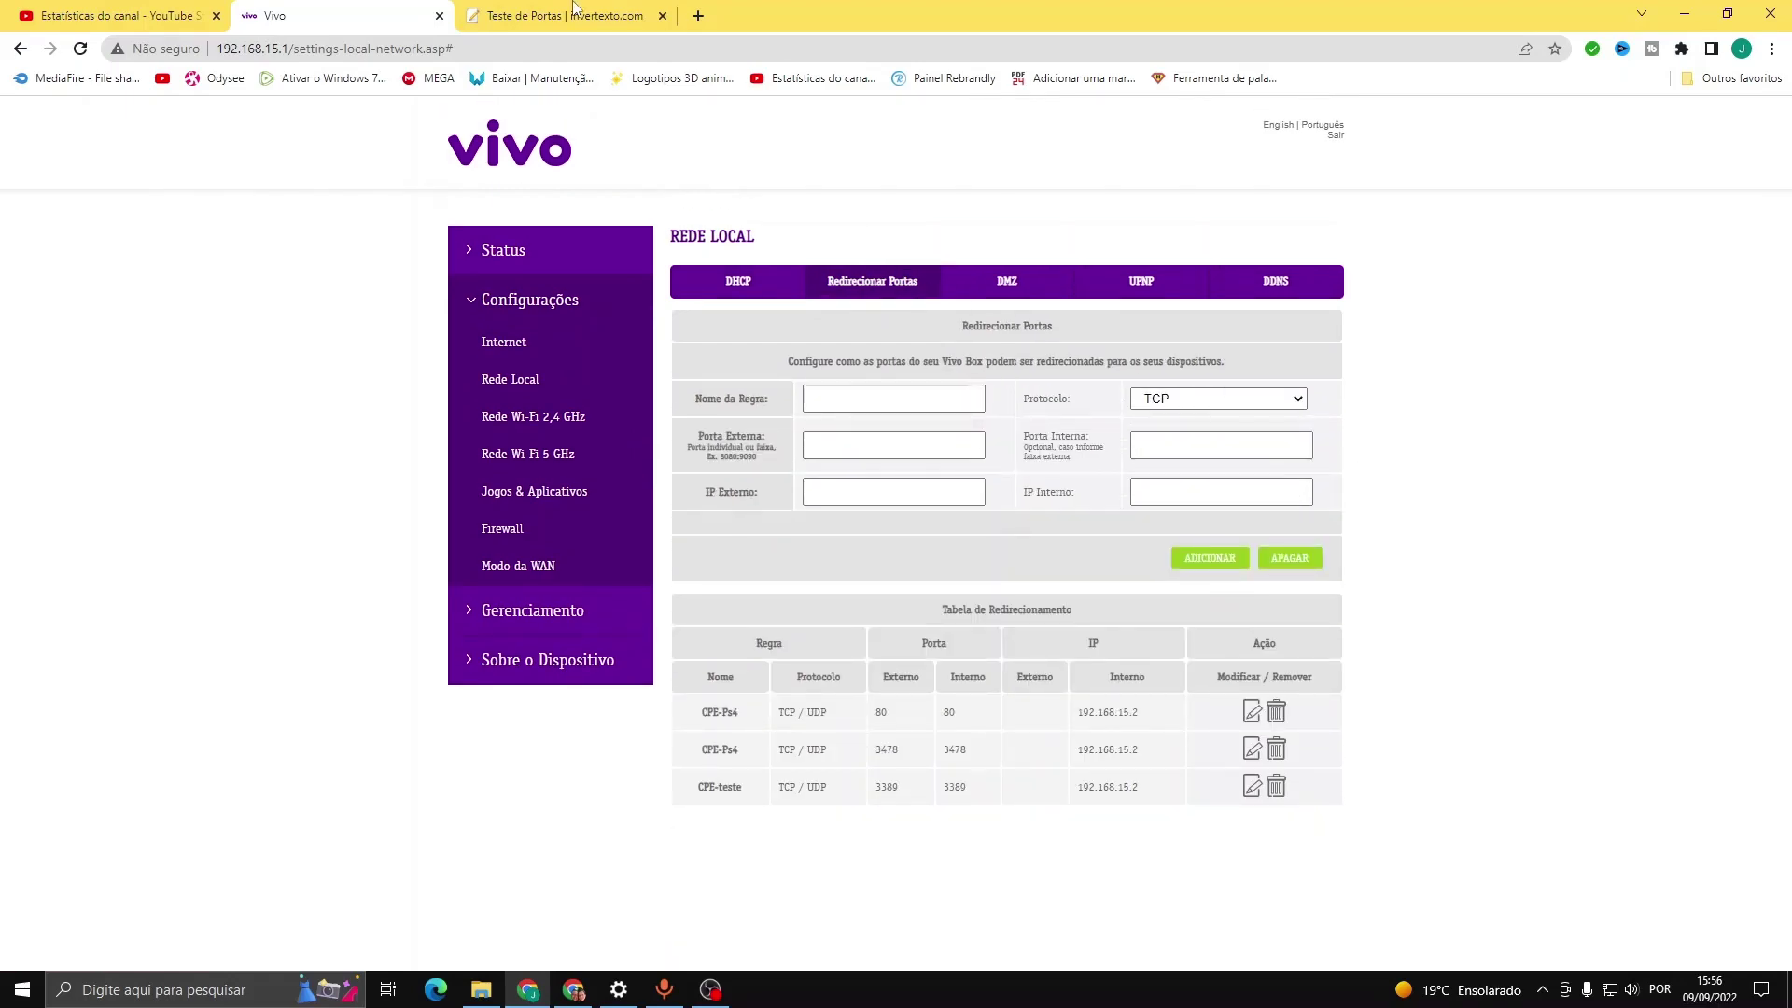
{"action": "key", "text": "ctrl+Tab"}
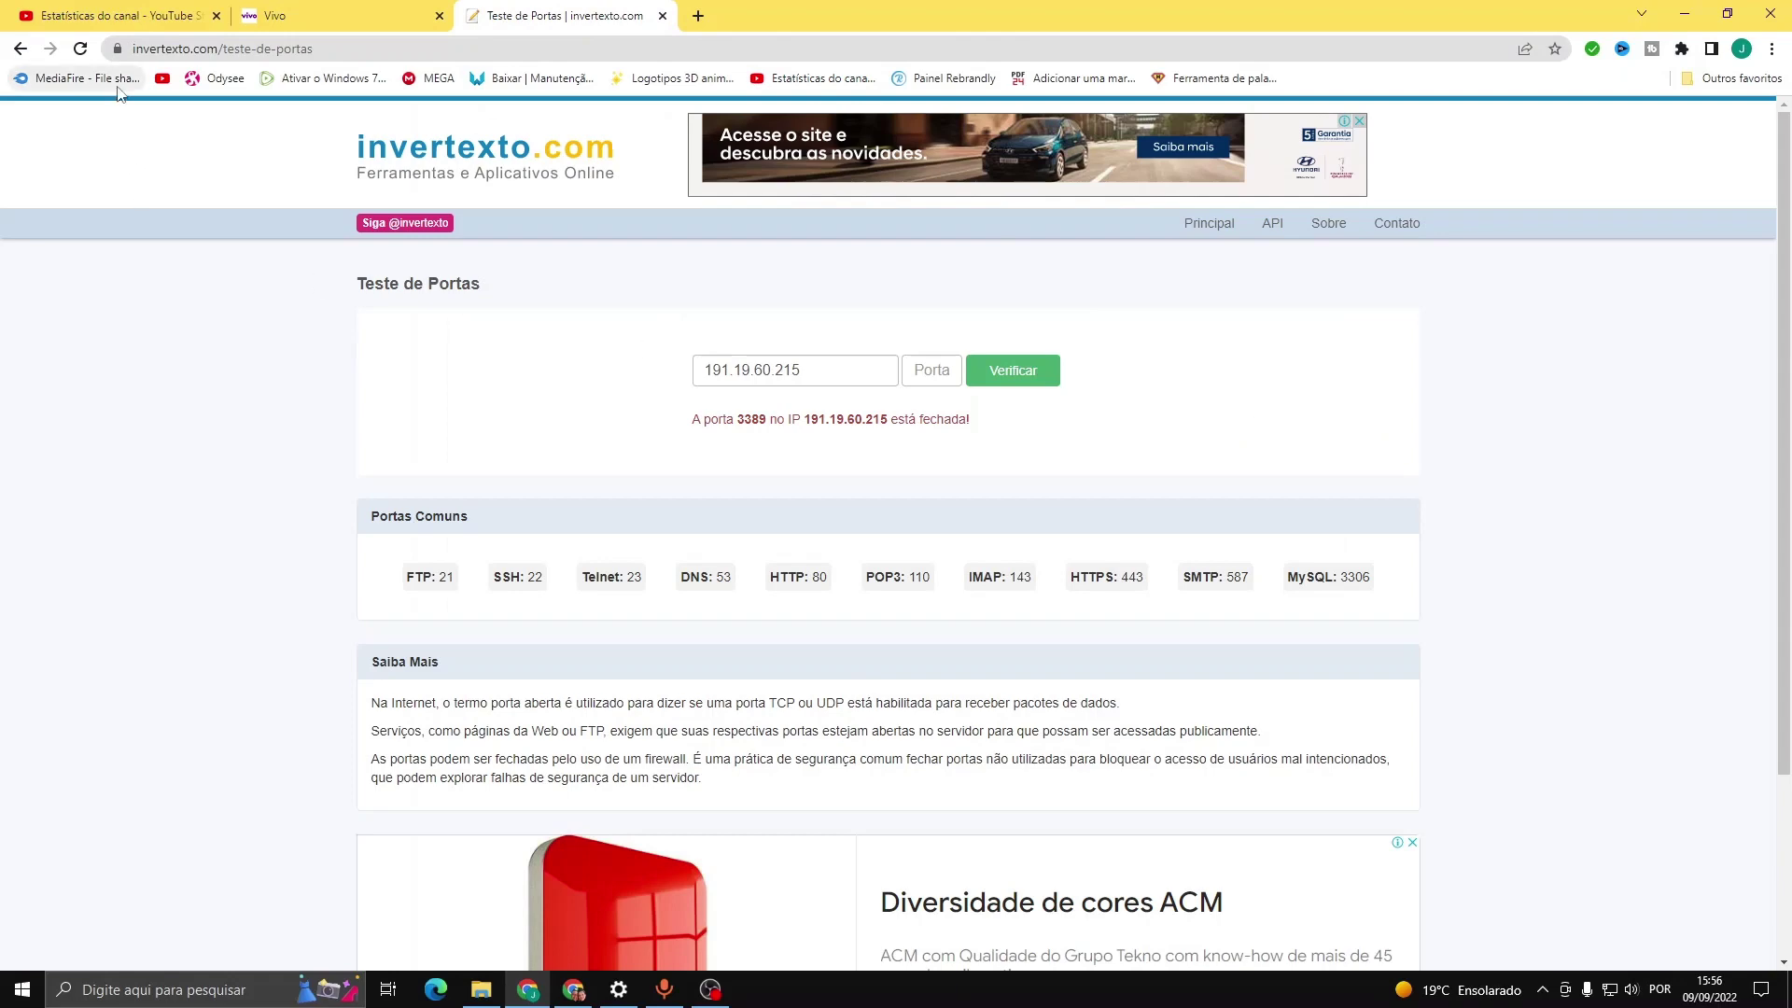
{"action": "left_click", "coordinate": [20, 48]}
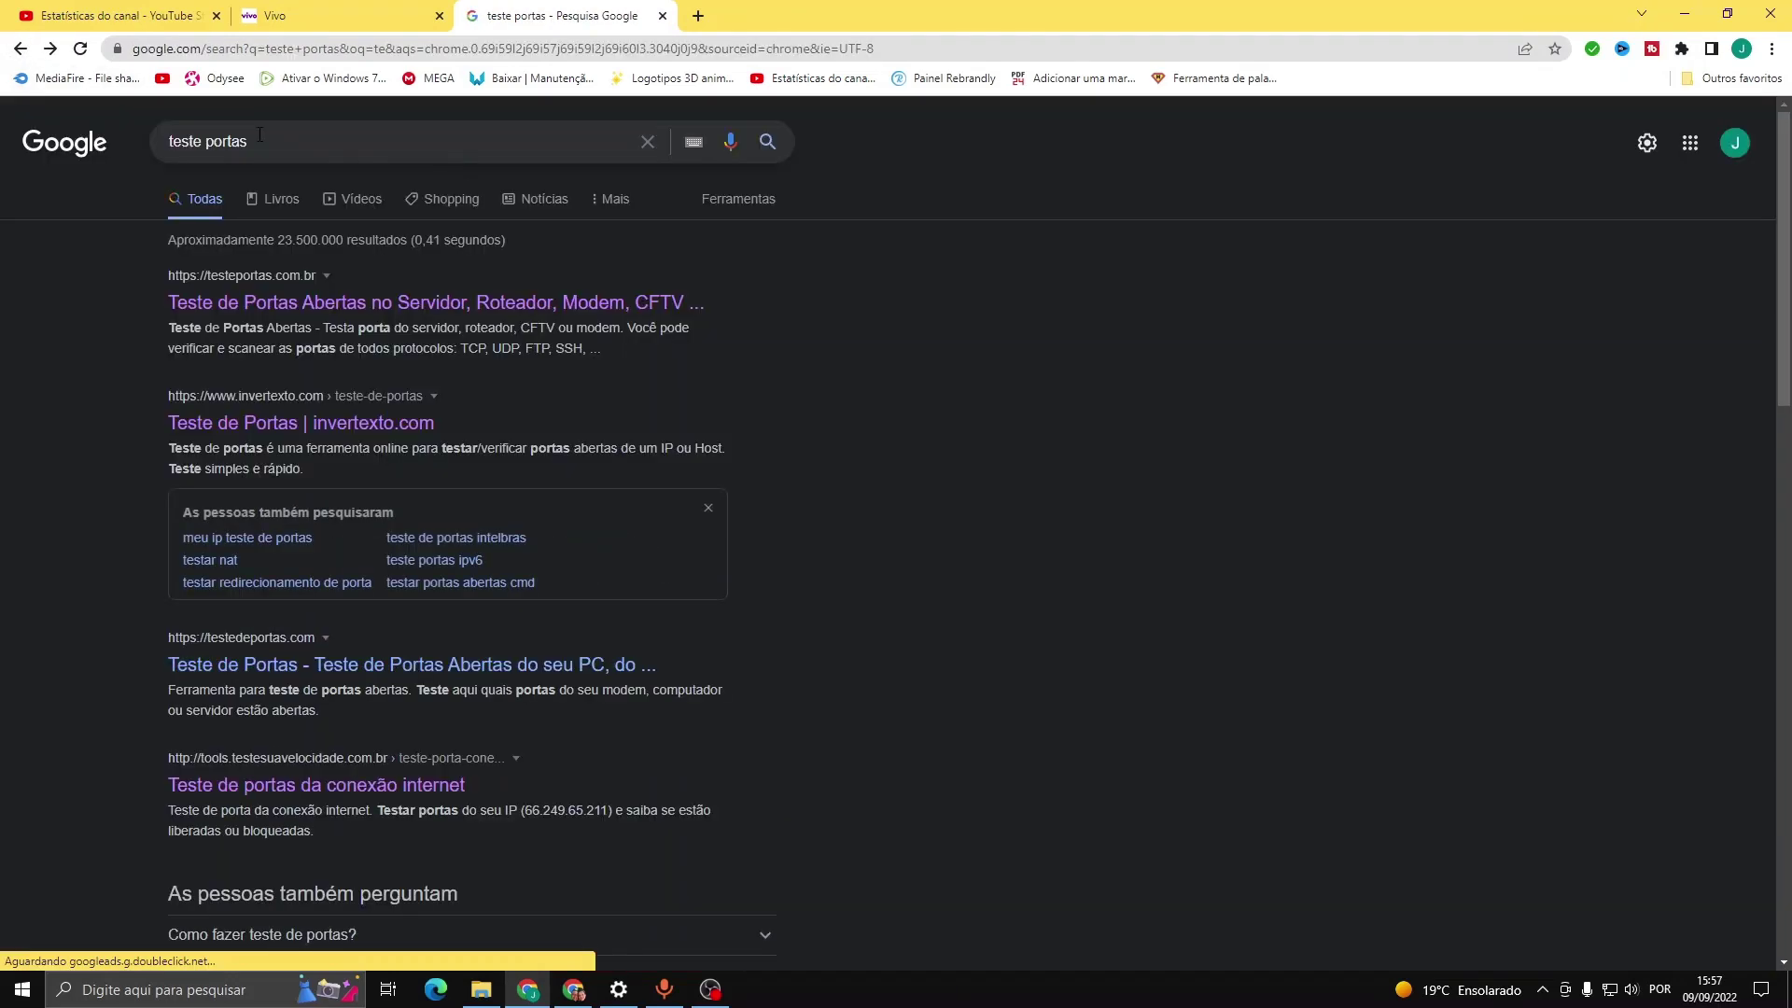
{"action": "left_click", "coordinate": [404, 431]}
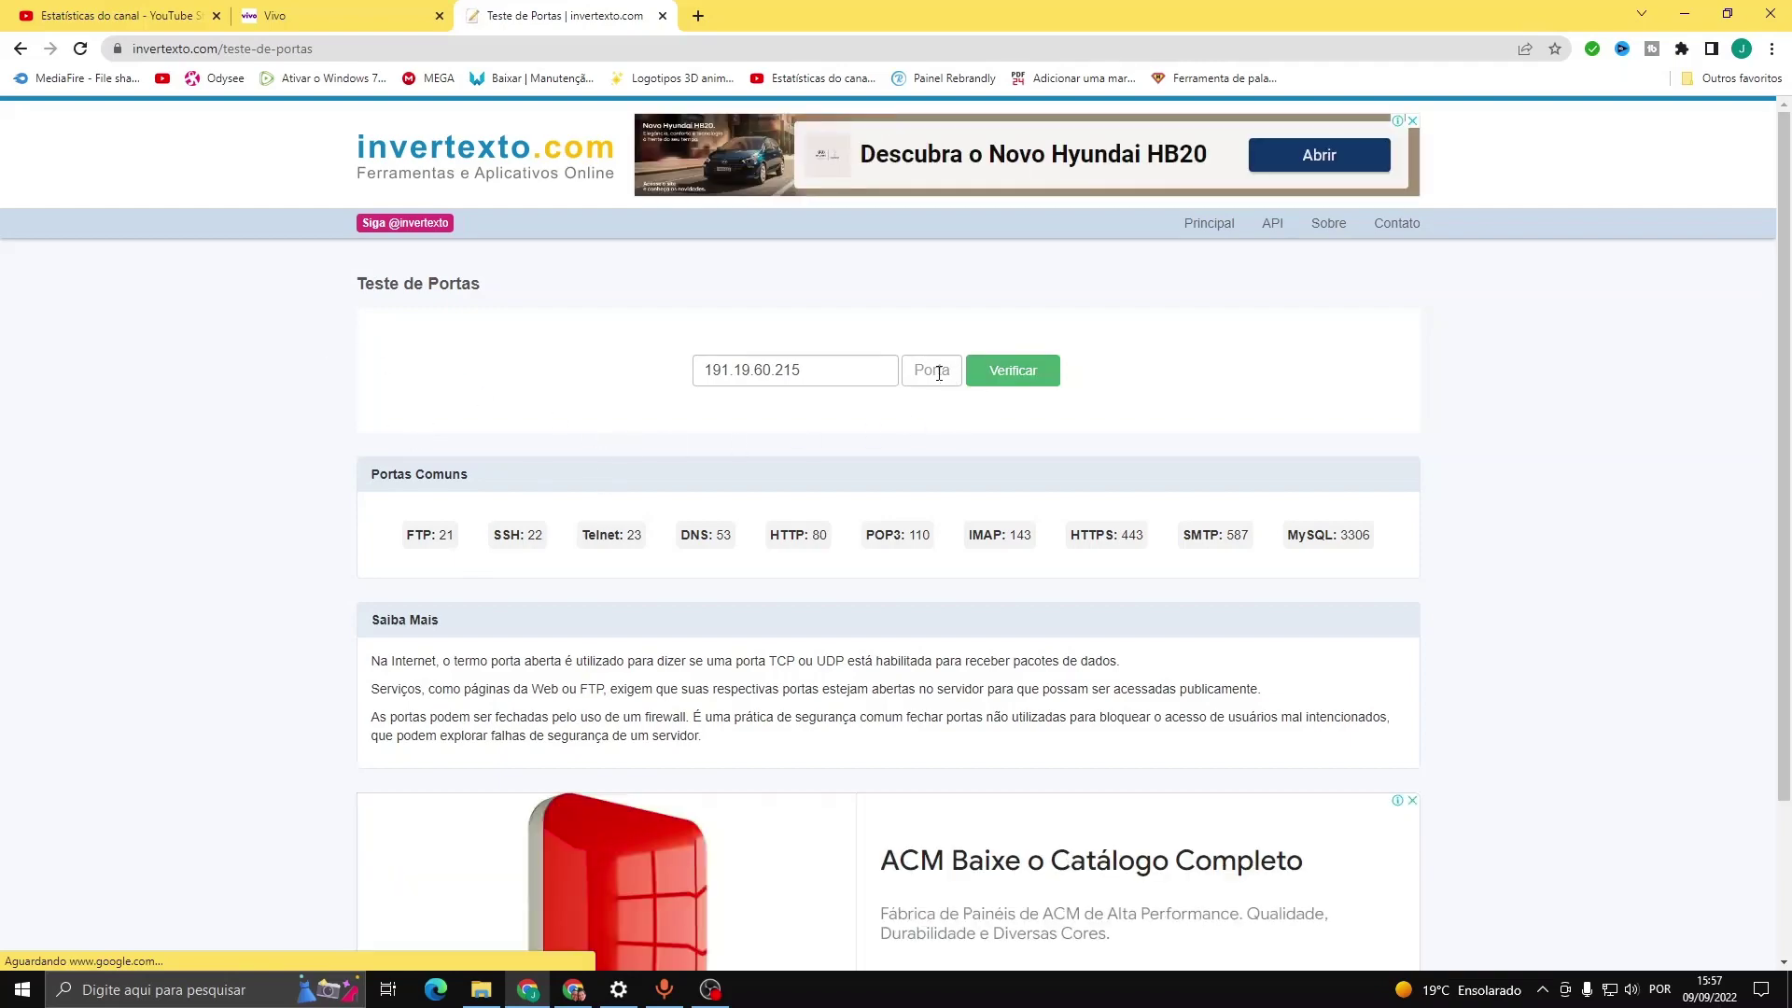
Step: Check whether port 3389 is open on the prefilled public IP
{"action": "left_click", "coordinate": [960, 379]}
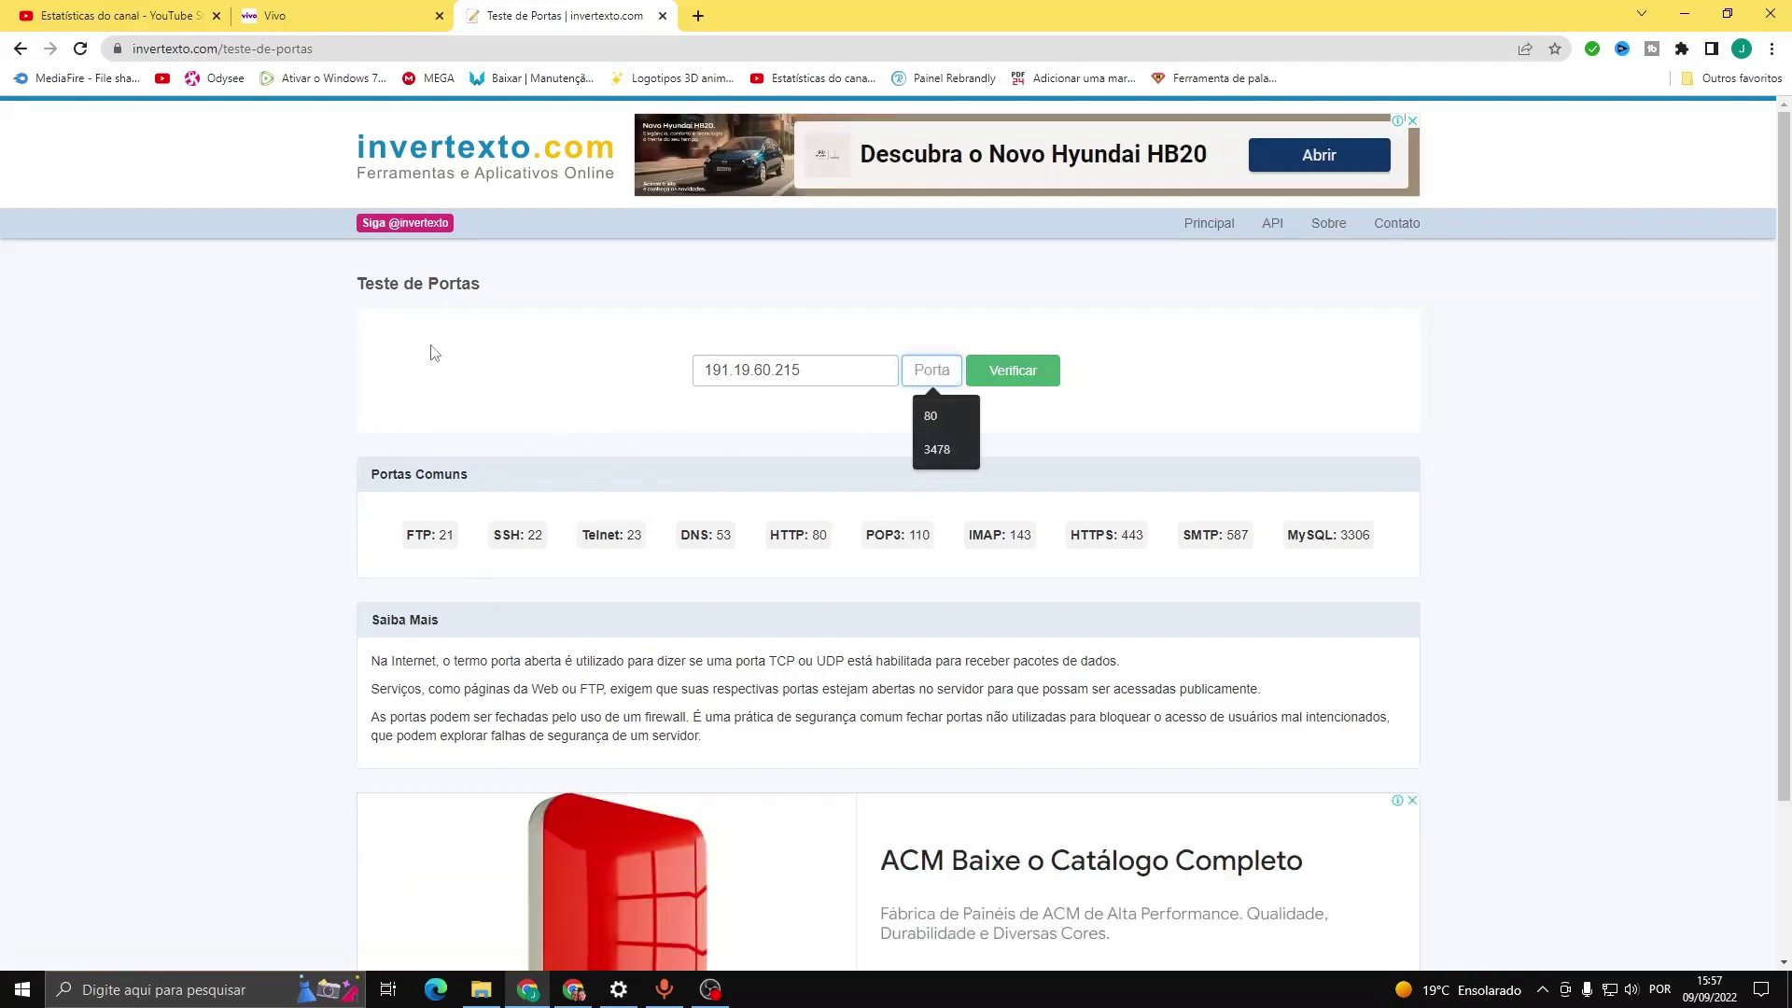
{"action": "left_click", "coordinate": [830, 403]}
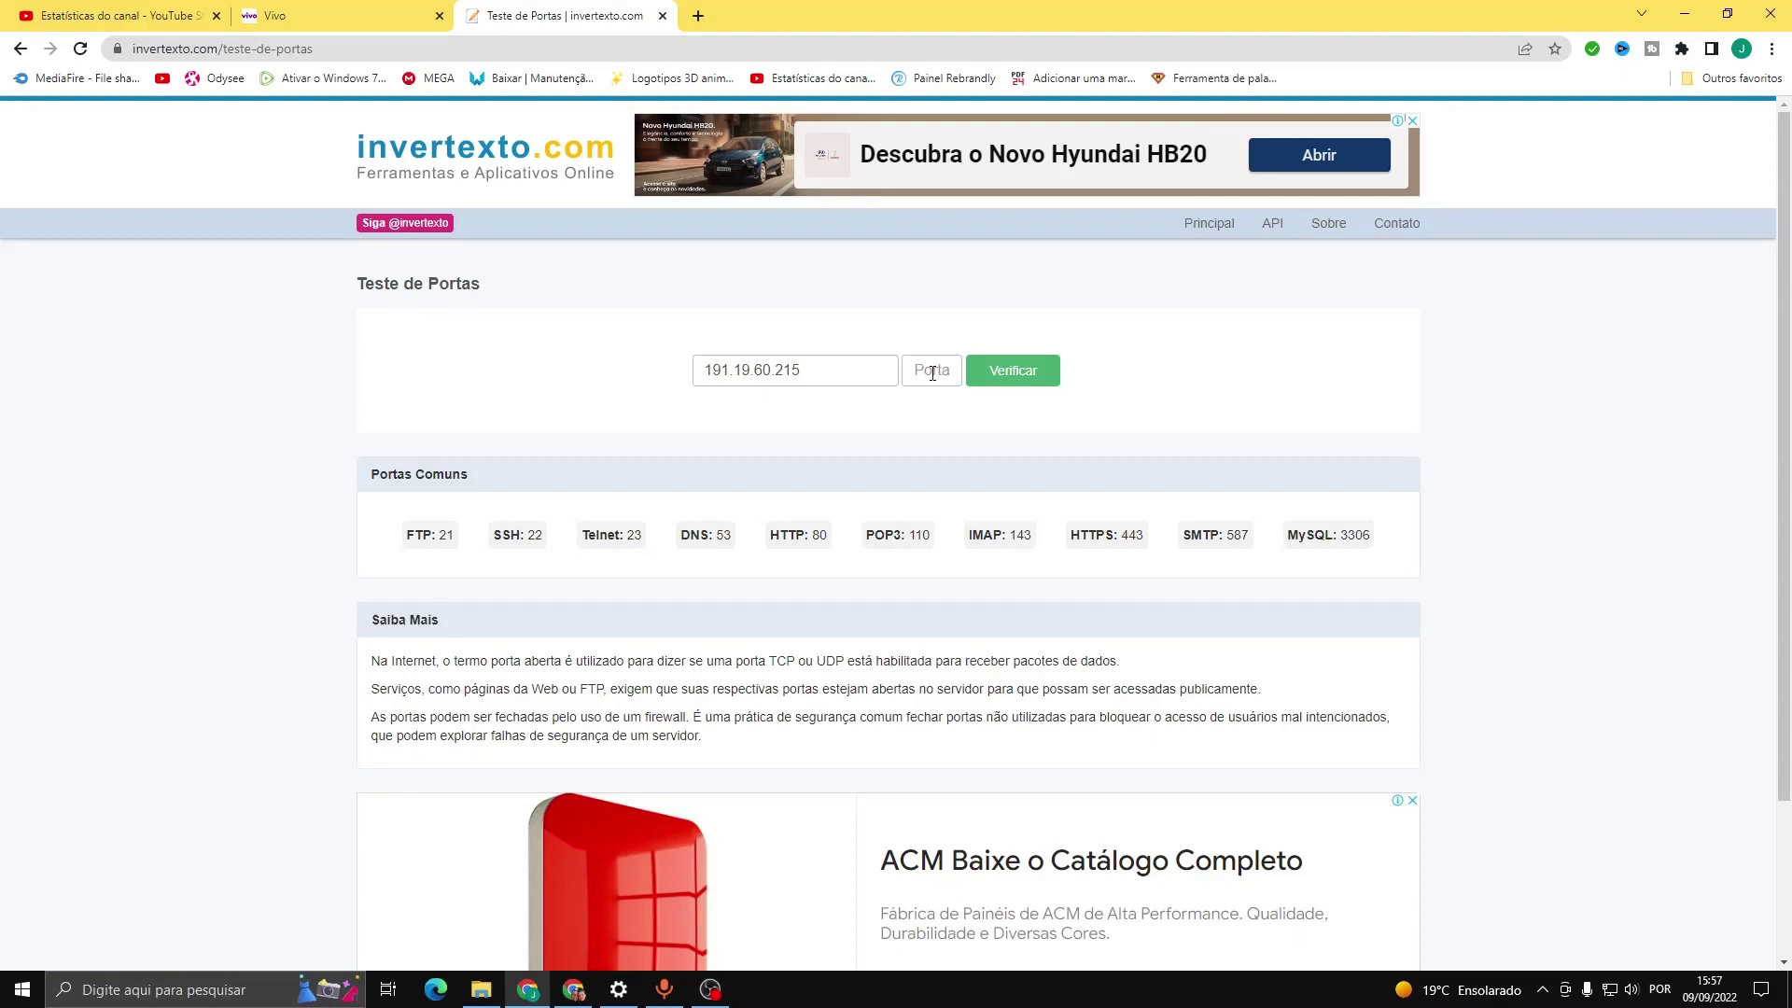
{"action": "left_click", "coordinate": [931, 372]}
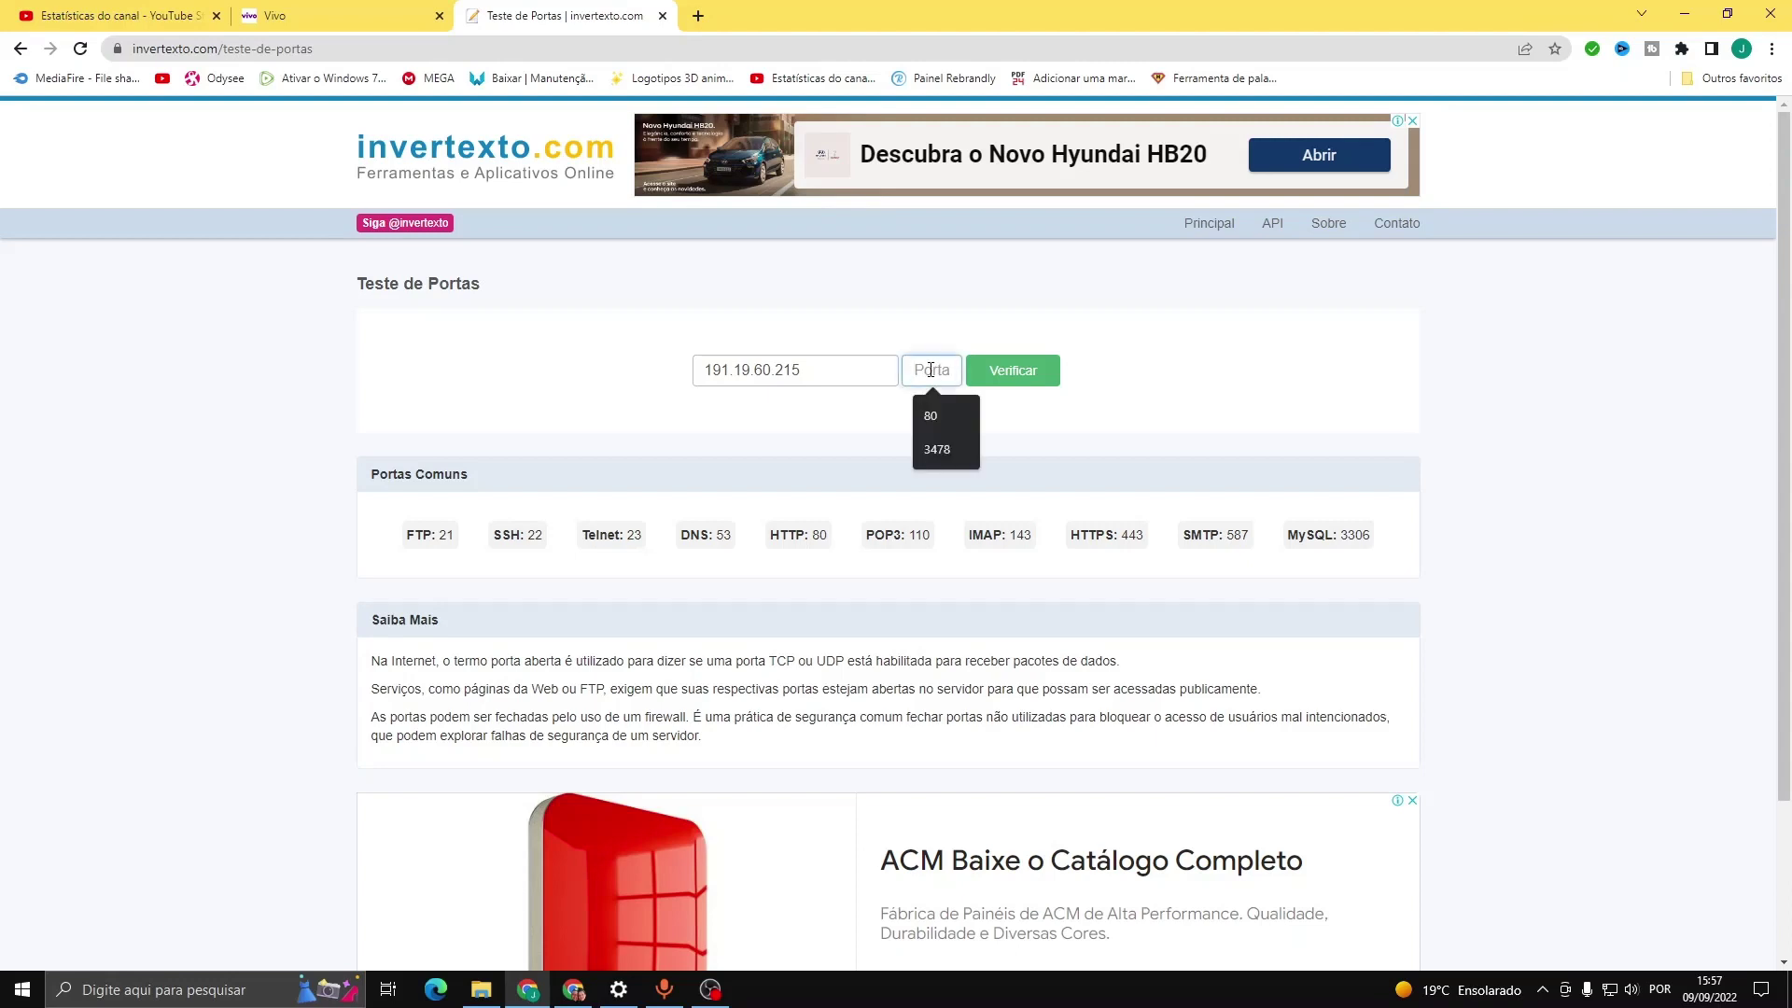
{"action": "type", "text": "3389"}
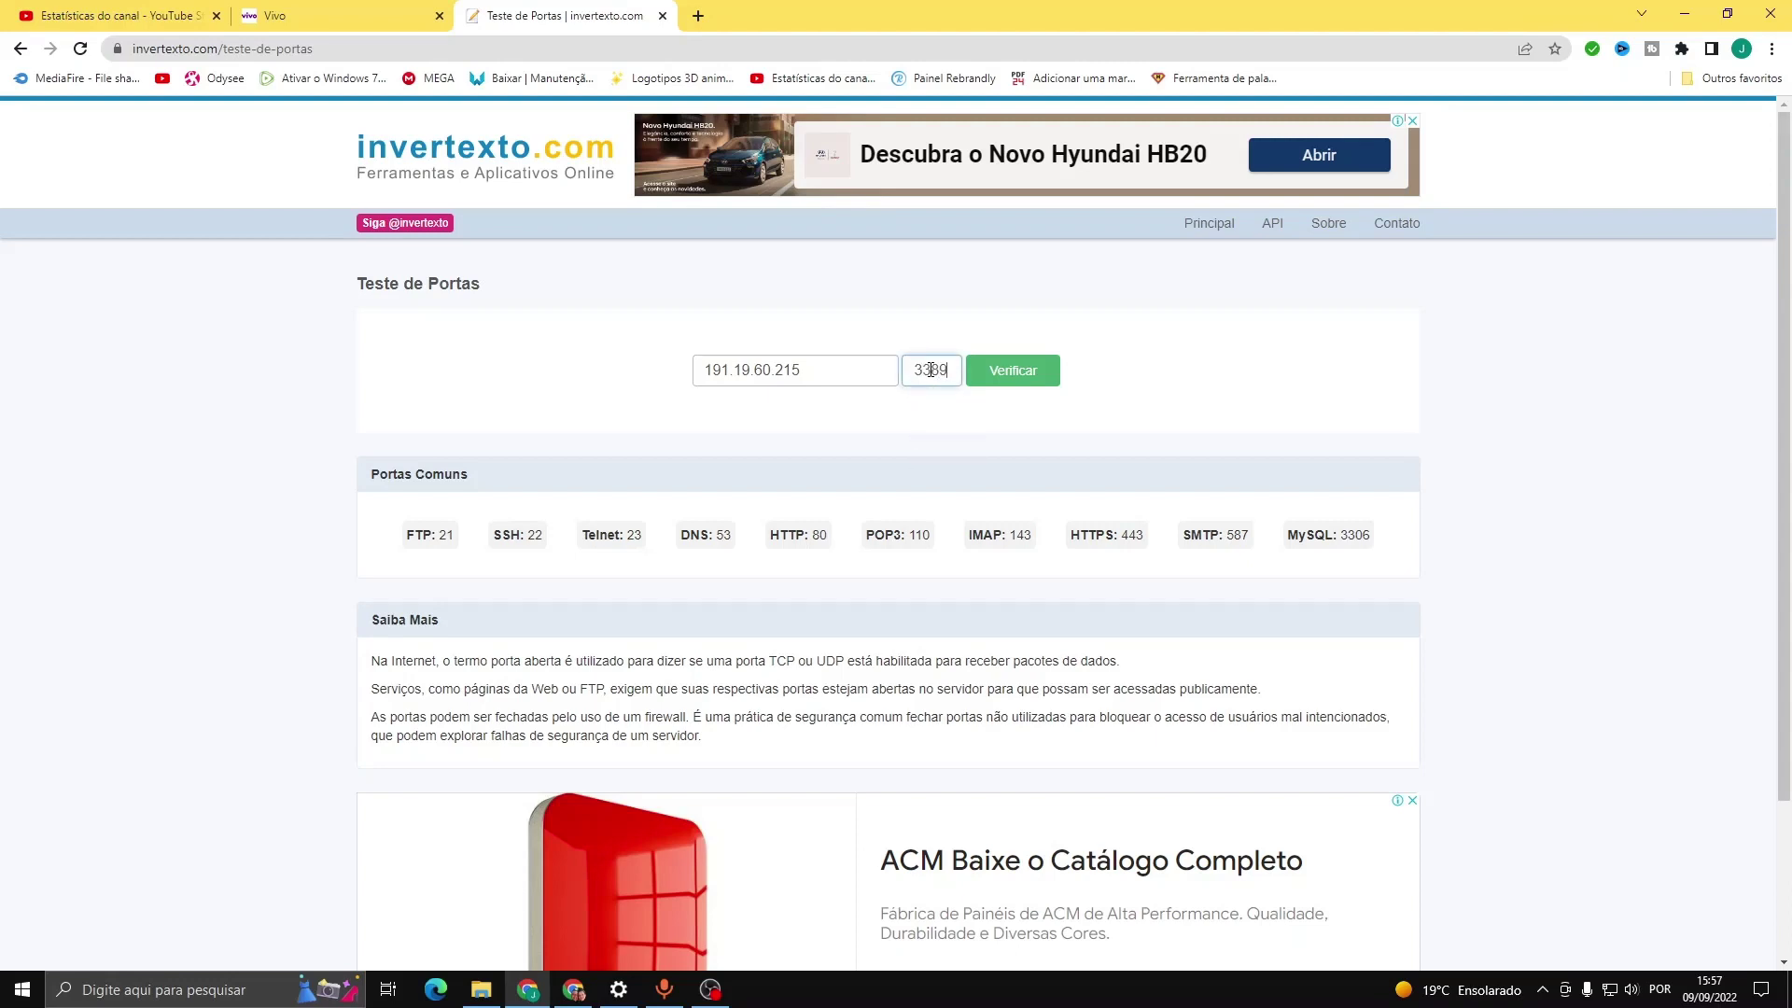
{"action": "left_click", "coordinate": [1034, 387]}
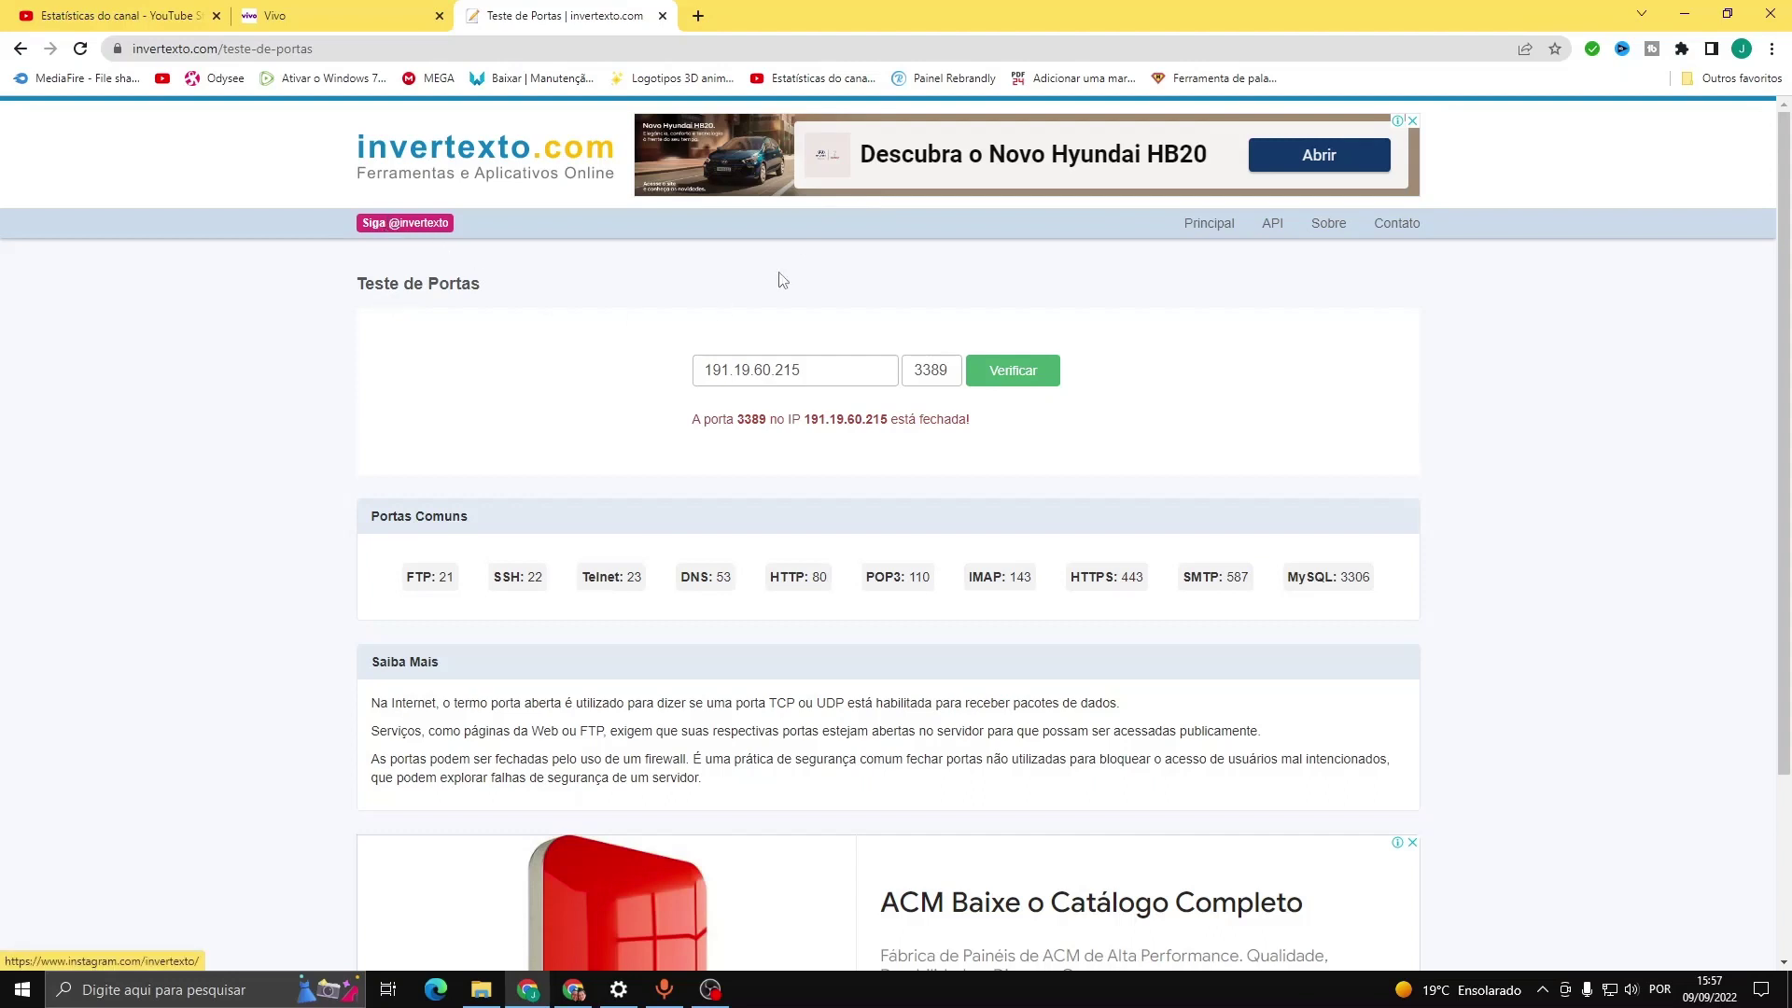
Step: Enable Remote Desktop in the Windows settings and view its port under the advanced settings
{"action": "left_click", "coordinate": [623, 995]}
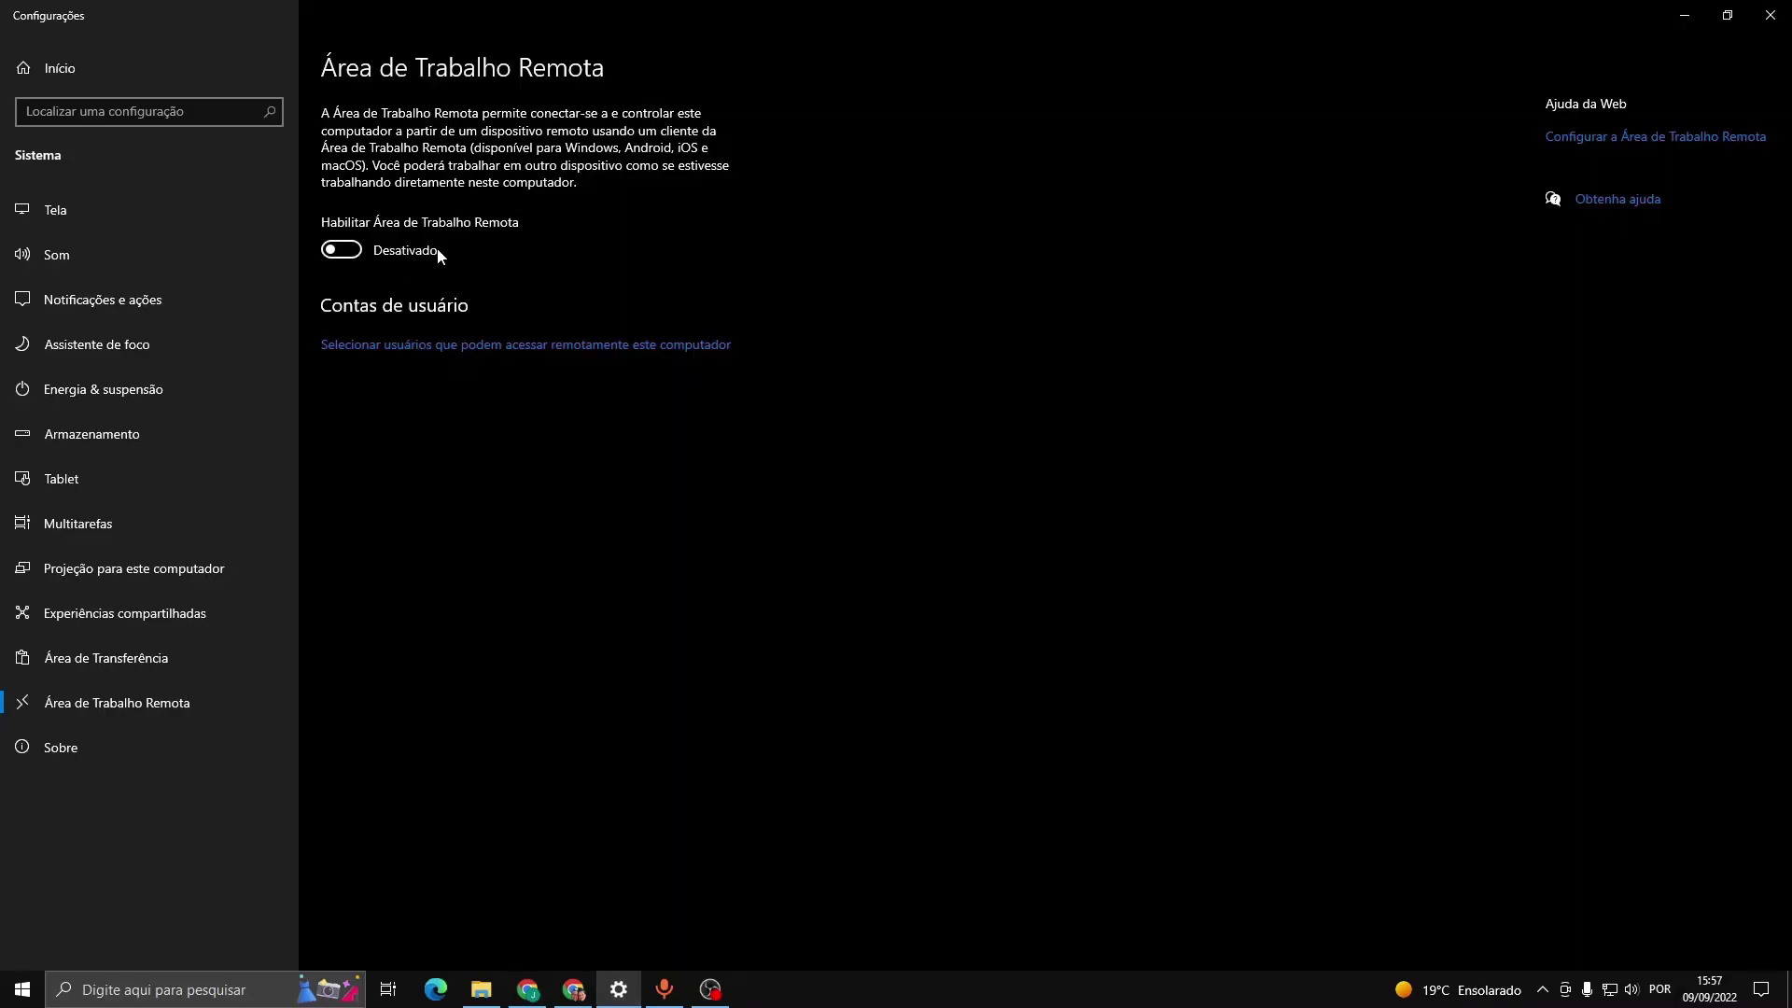
{"action": "left_click", "coordinate": [354, 260]}
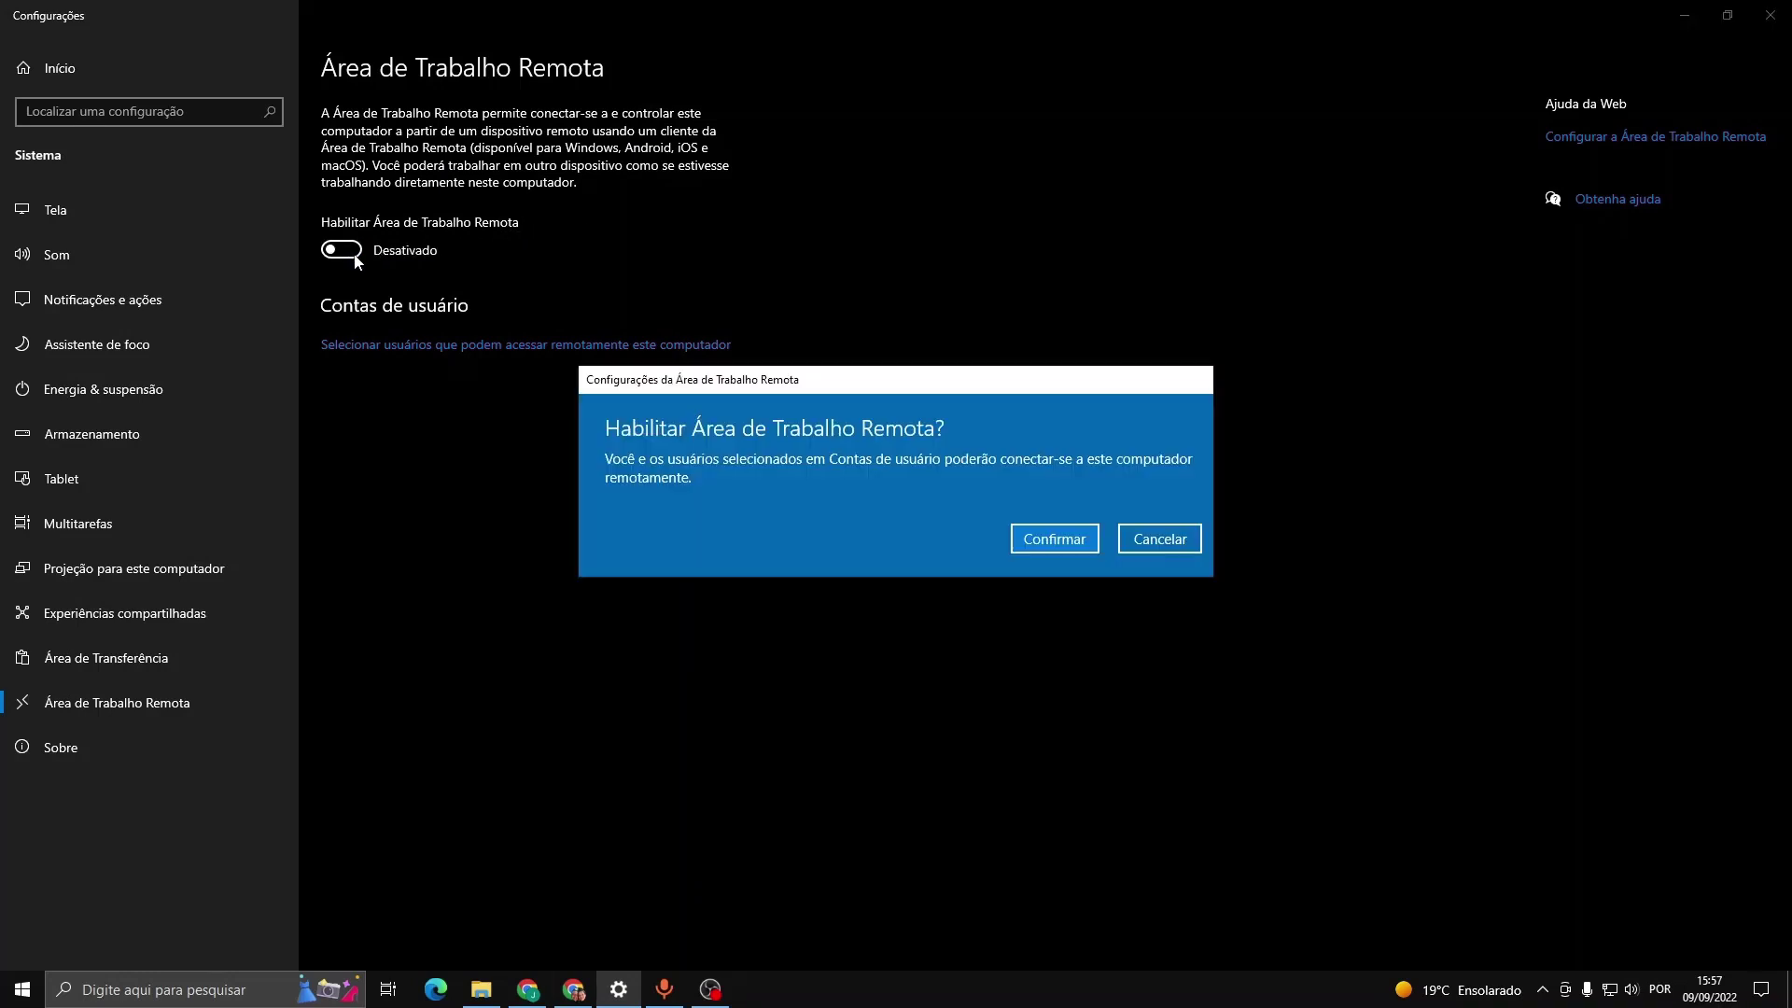
{"action": "left_click", "coordinate": [1049, 550]}
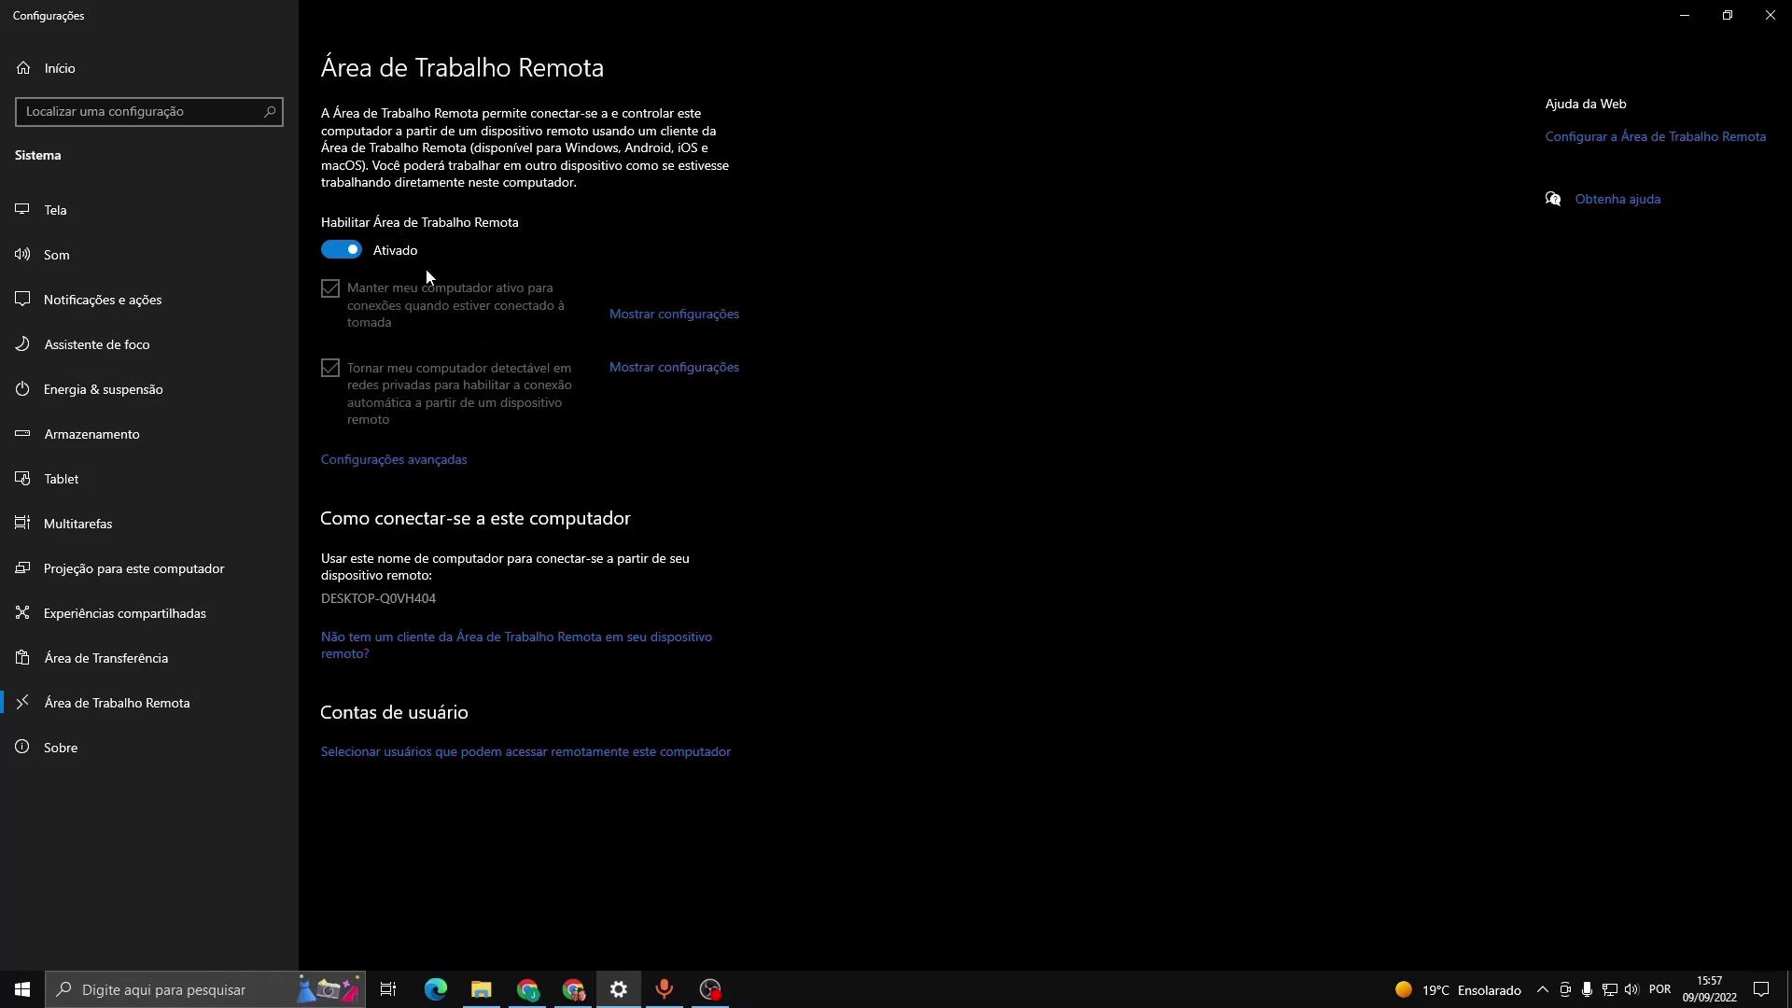
{"action": "left_click", "coordinate": [450, 463]}
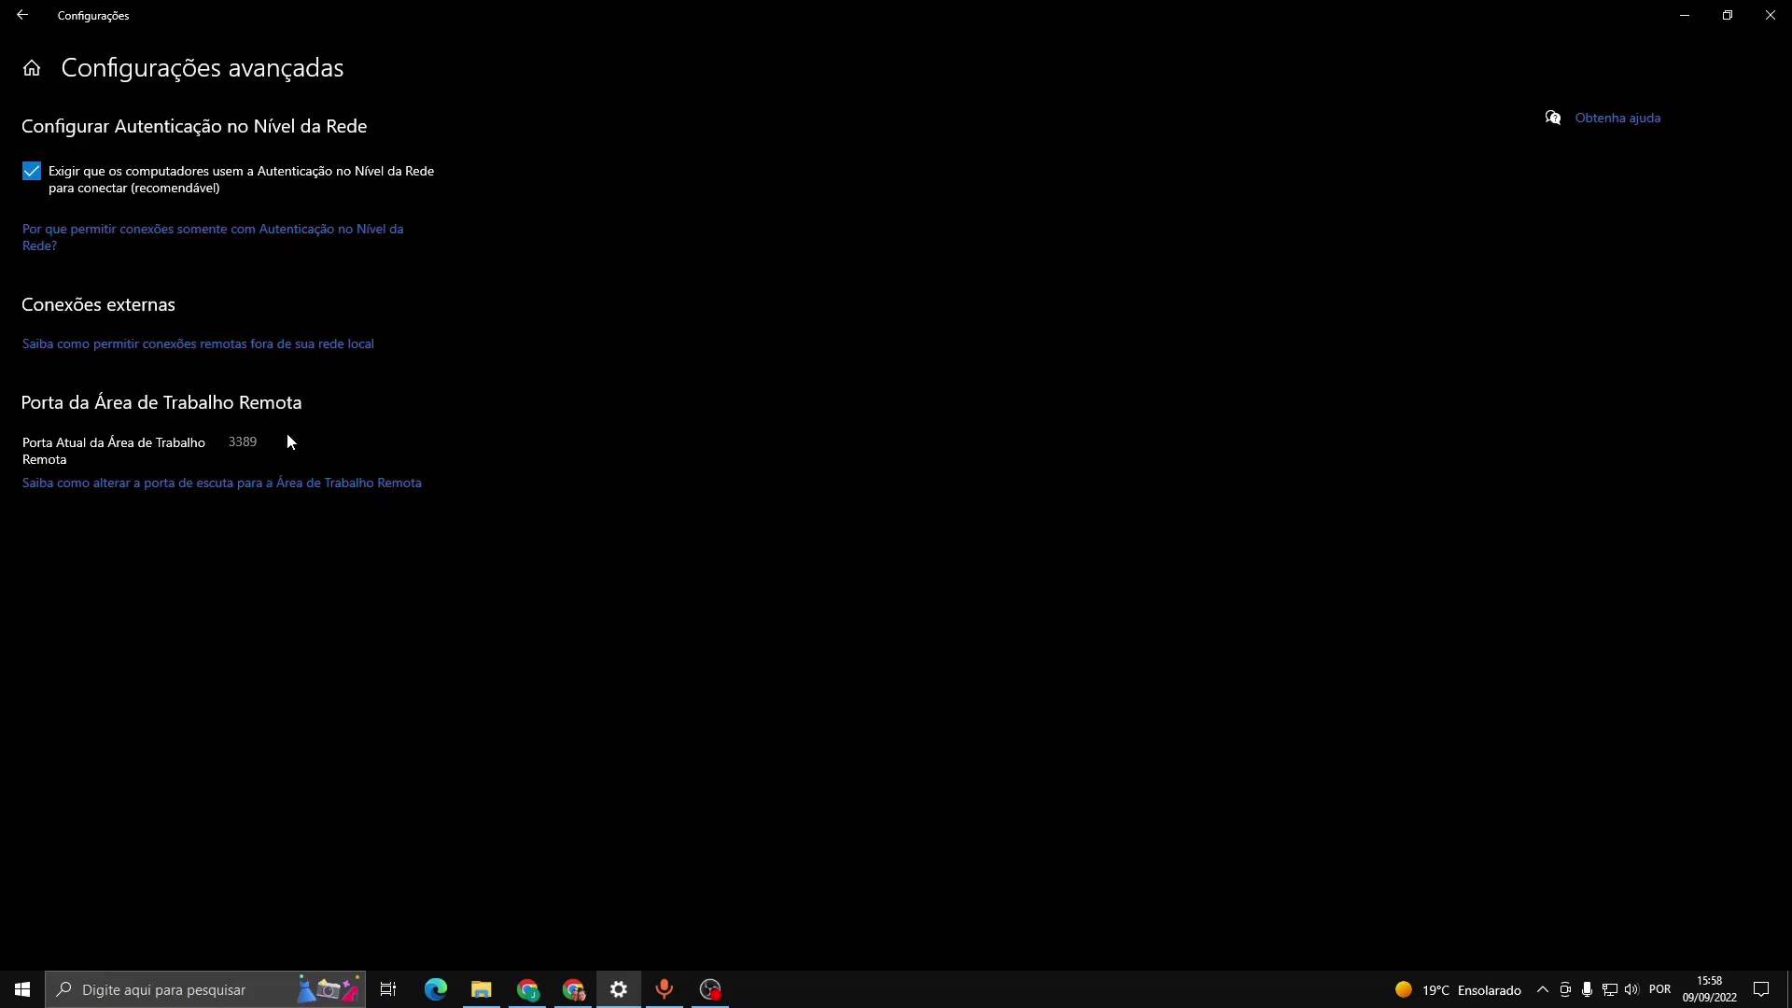
Step: Check port 3389 again on the port test site and return to the router's port forwarding page
{"action": "left_click", "coordinate": [1695, 9]}
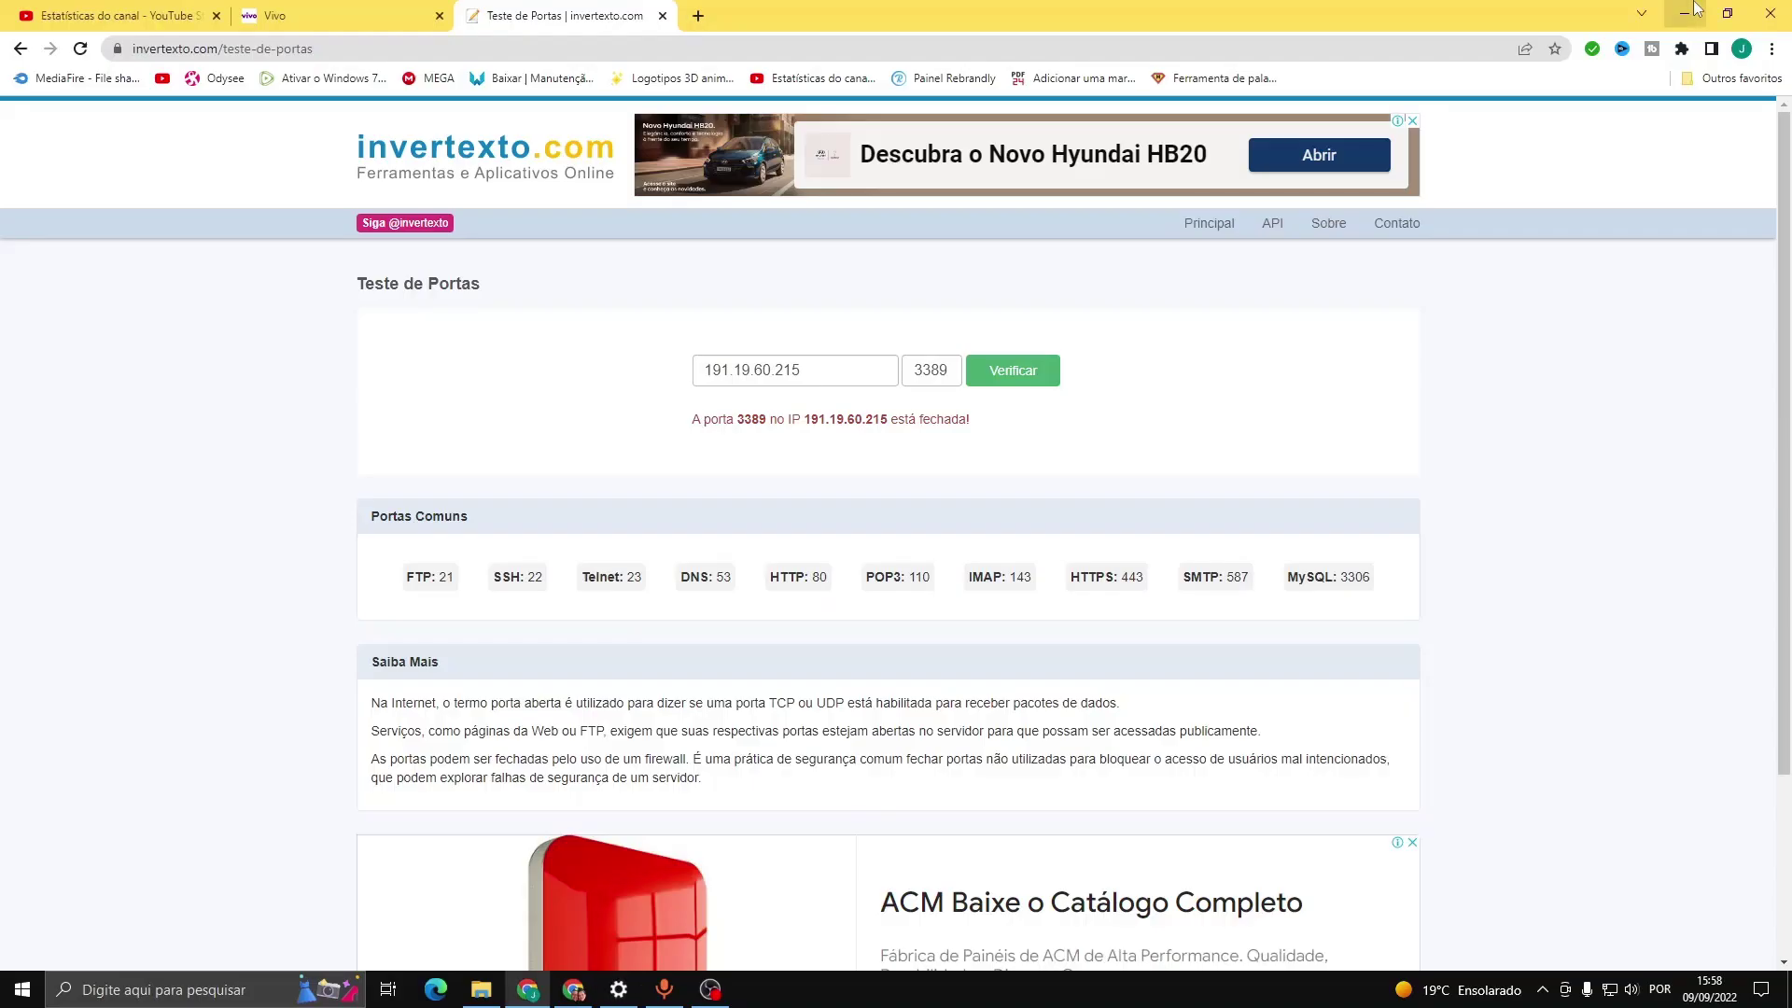
{"action": "left_click", "coordinate": [1021, 383]}
{"action": "left_click", "coordinate": [364, 28]}
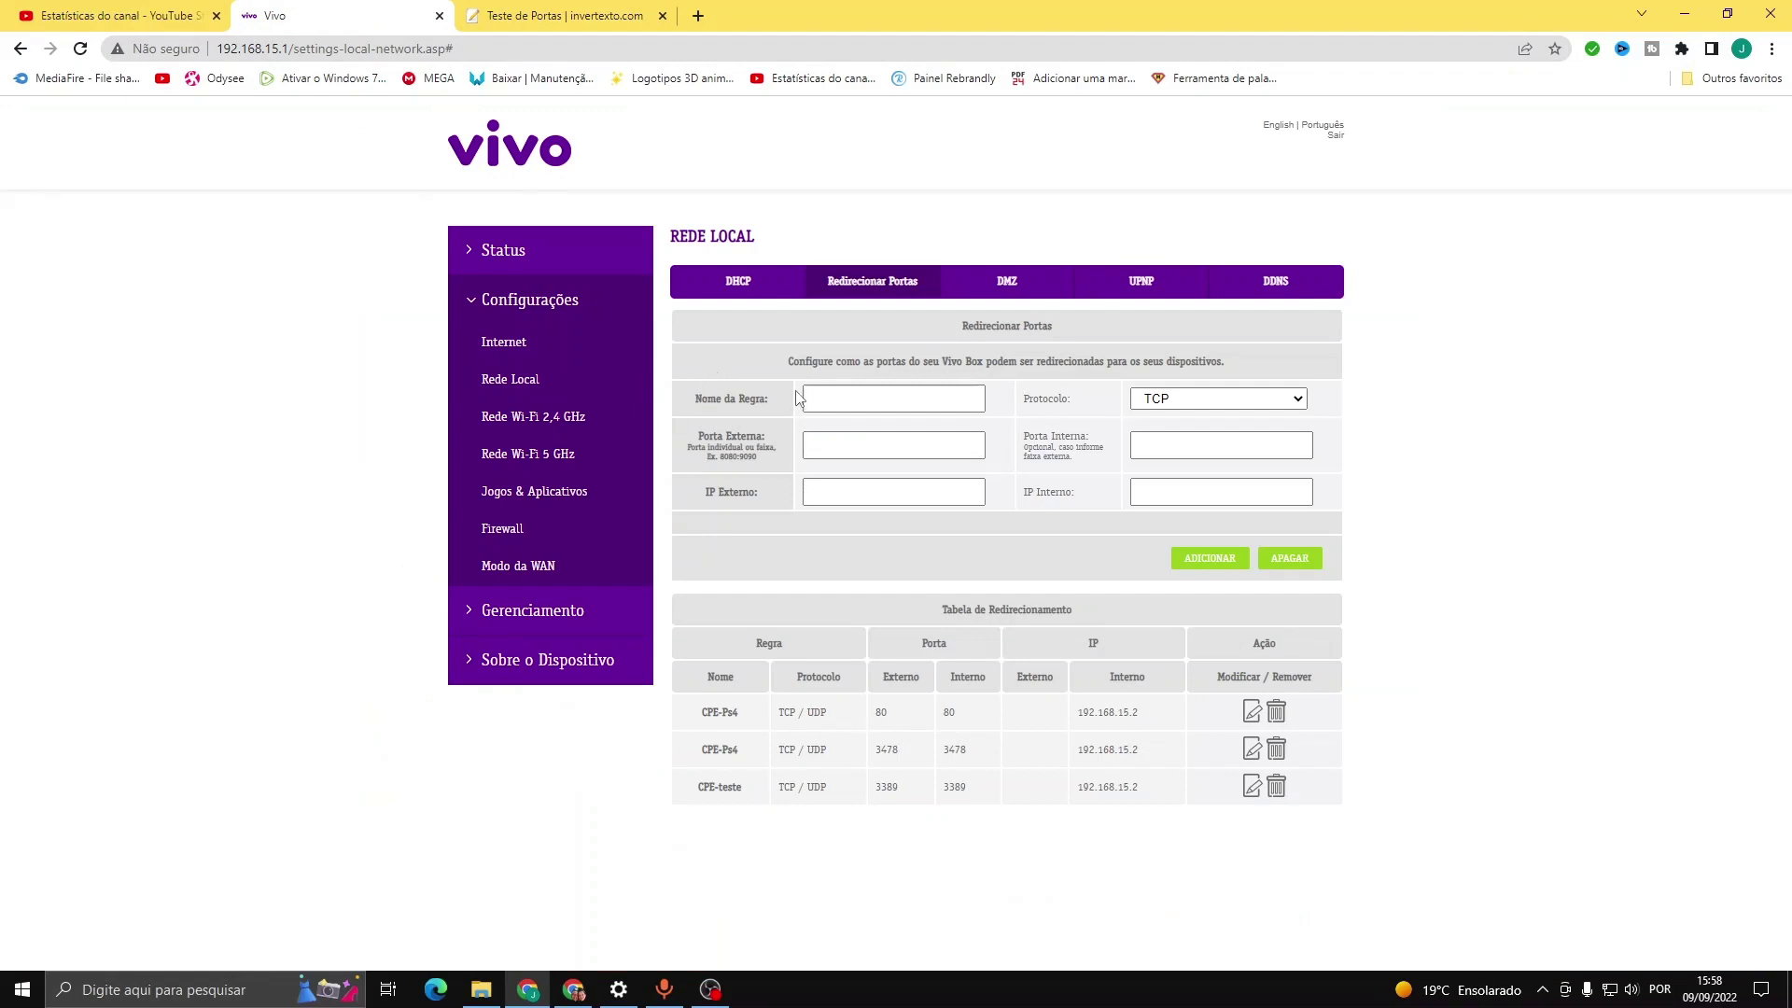
{"action": "left_click", "coordinate": [887, 439]}
Step: Launch SocketTest.jar from the dist folder of SocketTest-master in Downloads and show its Server mode
{"action": "left_click", "coordinate": [481, 989]}
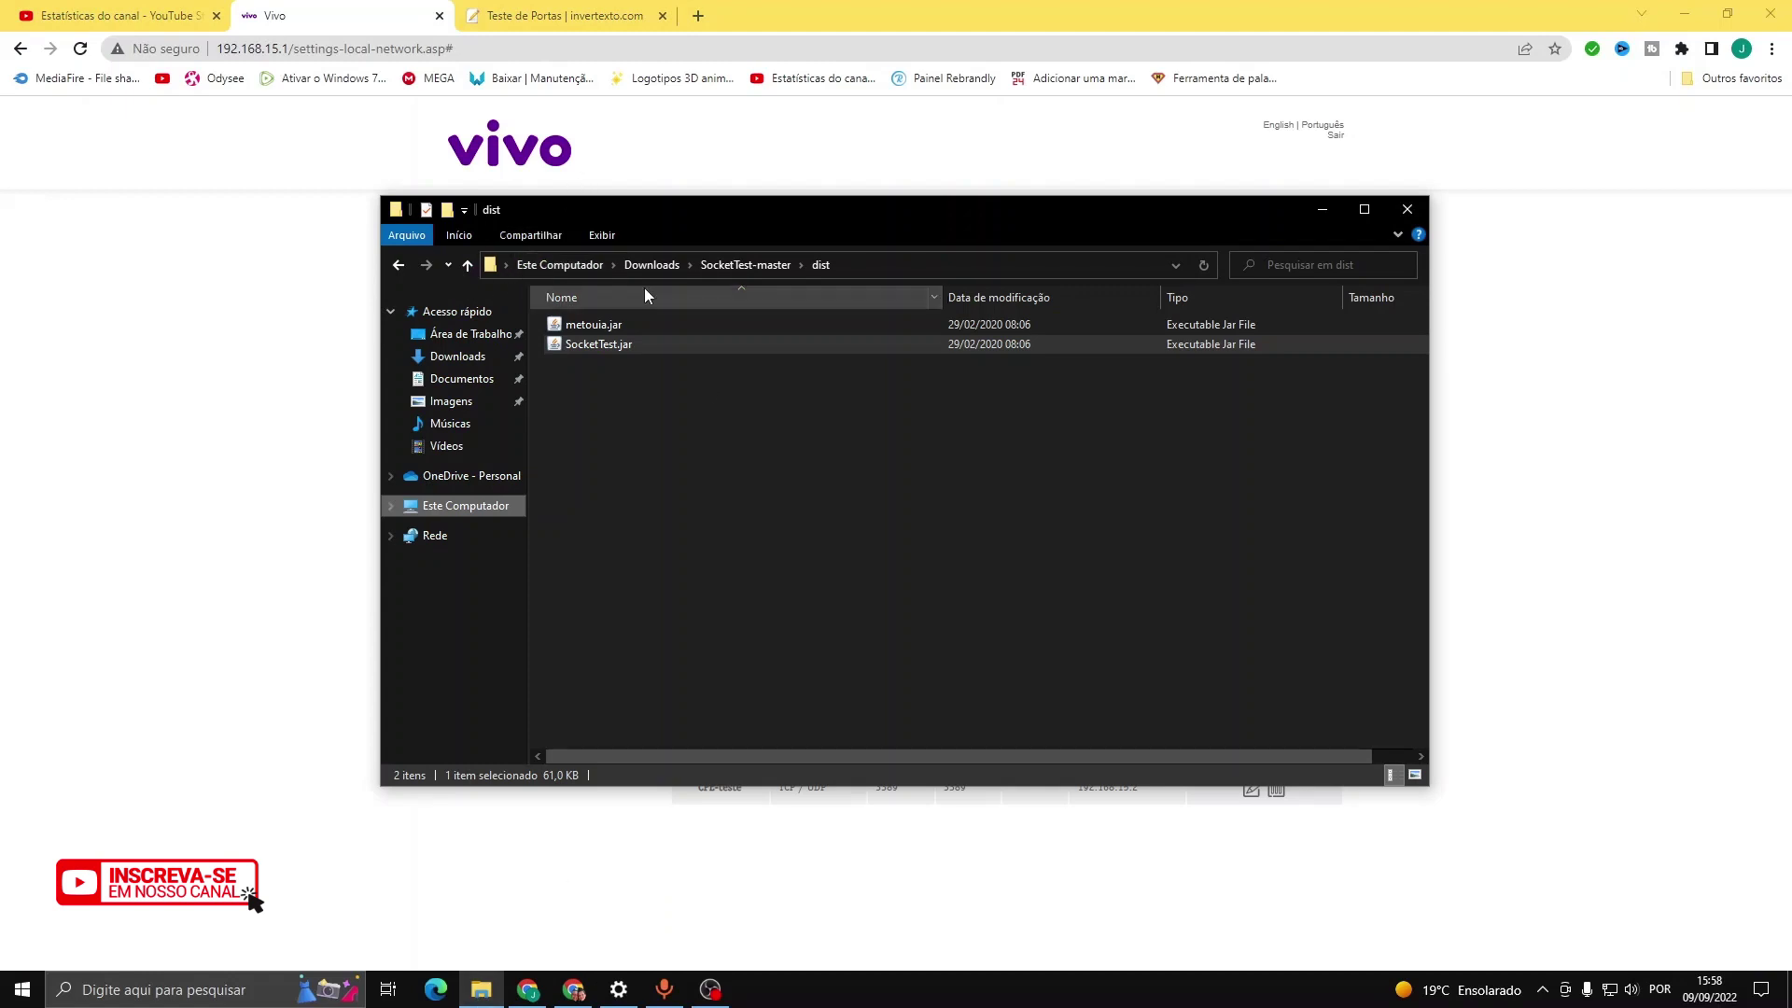
{"action": "left_click", "coordinate": [734, 266]}
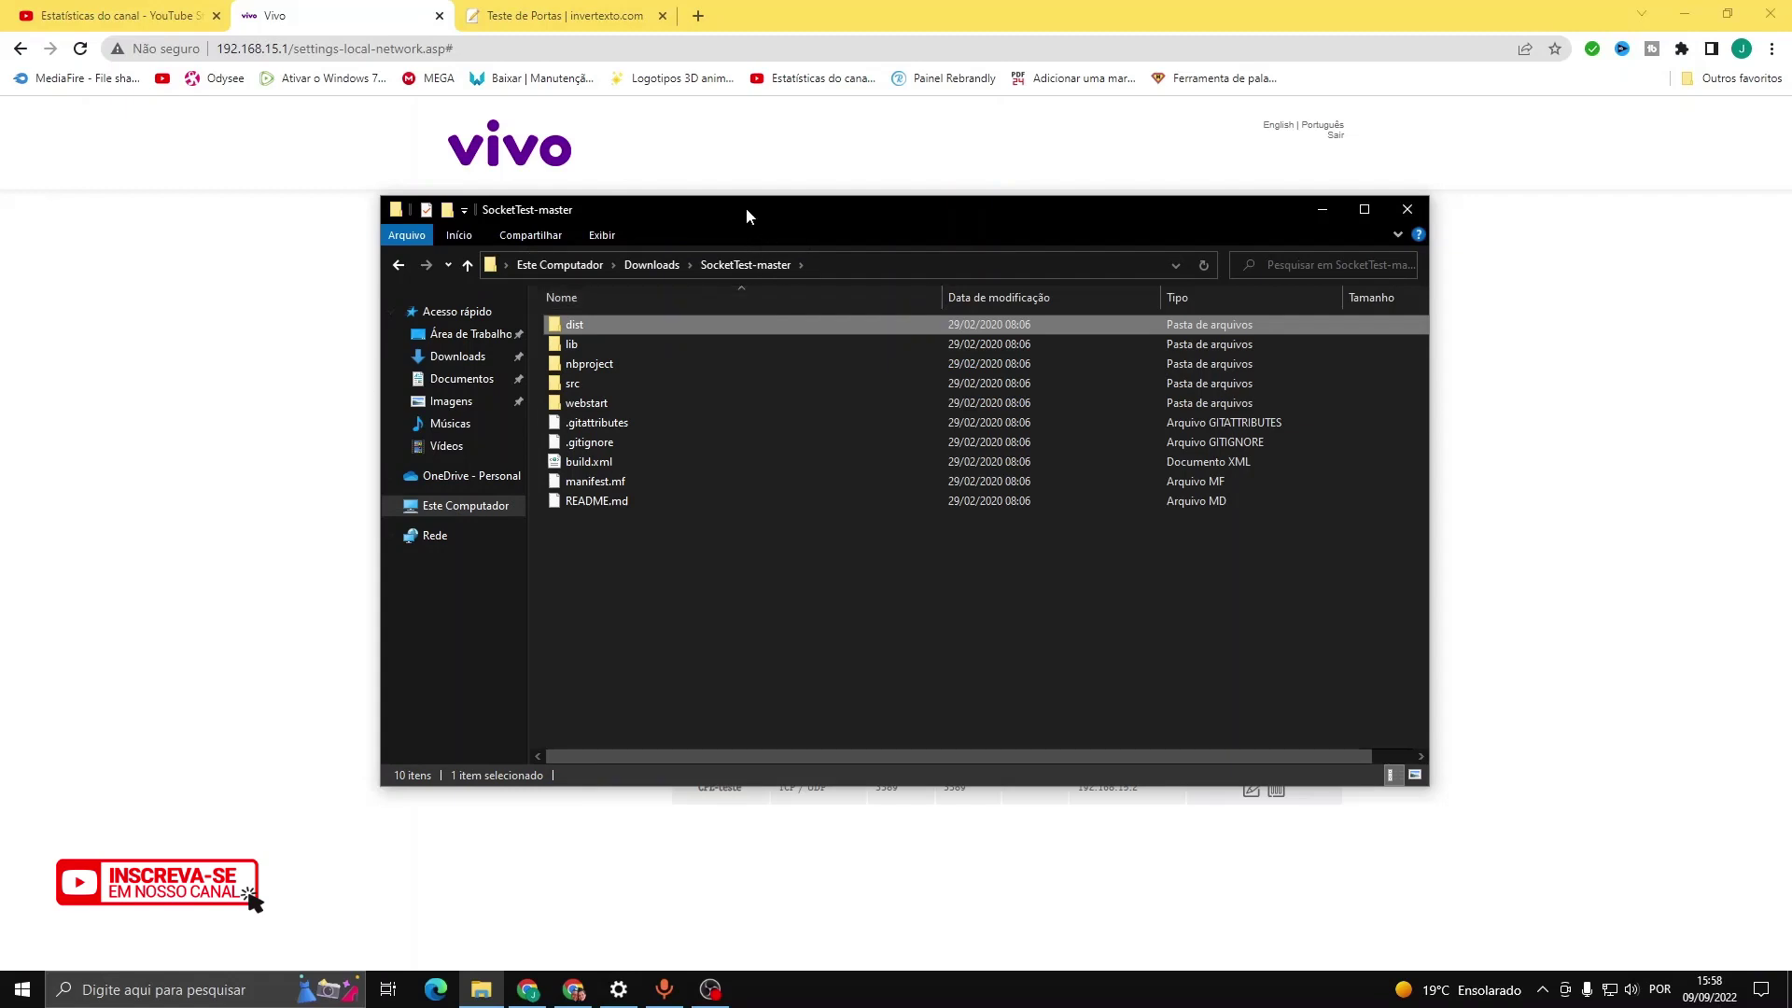
{"action": "left_click", "coordinate": [401, 269]}
{"action": "left_click", "coordinate": [400, 268]}
{"action": "left_click", "coordinate": [648, 267]}
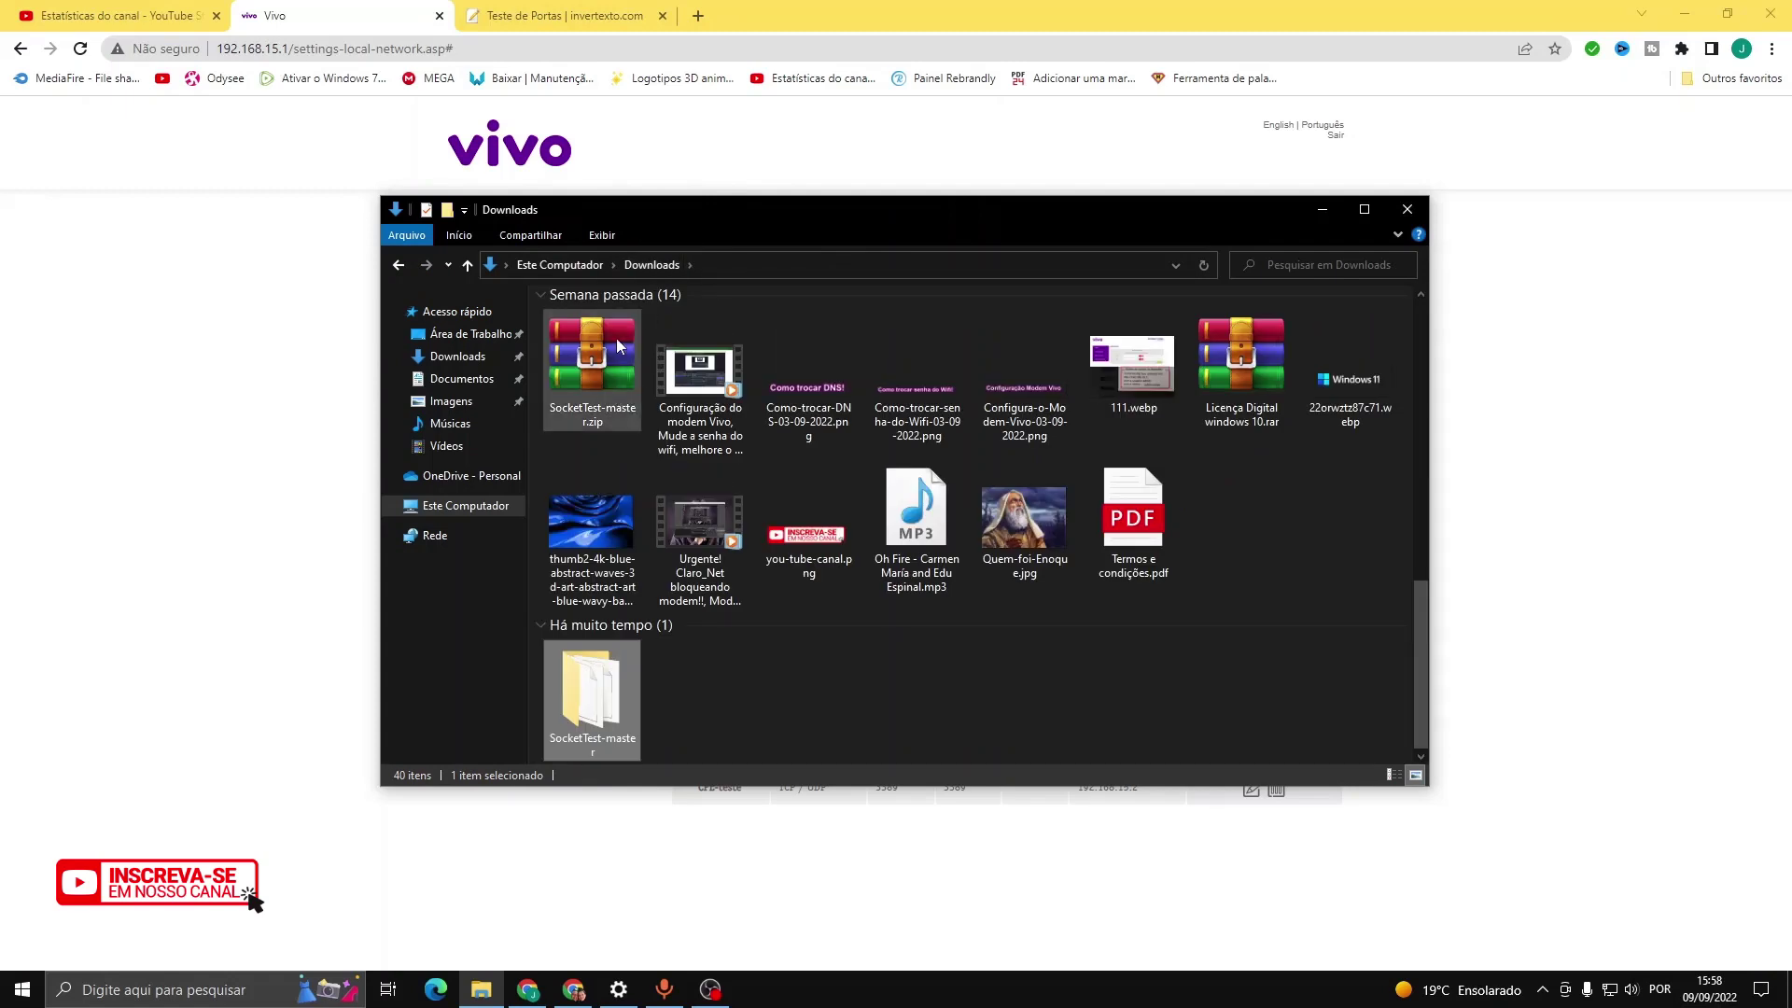
{"action": "double_click", "coordinate": [591, 711]}
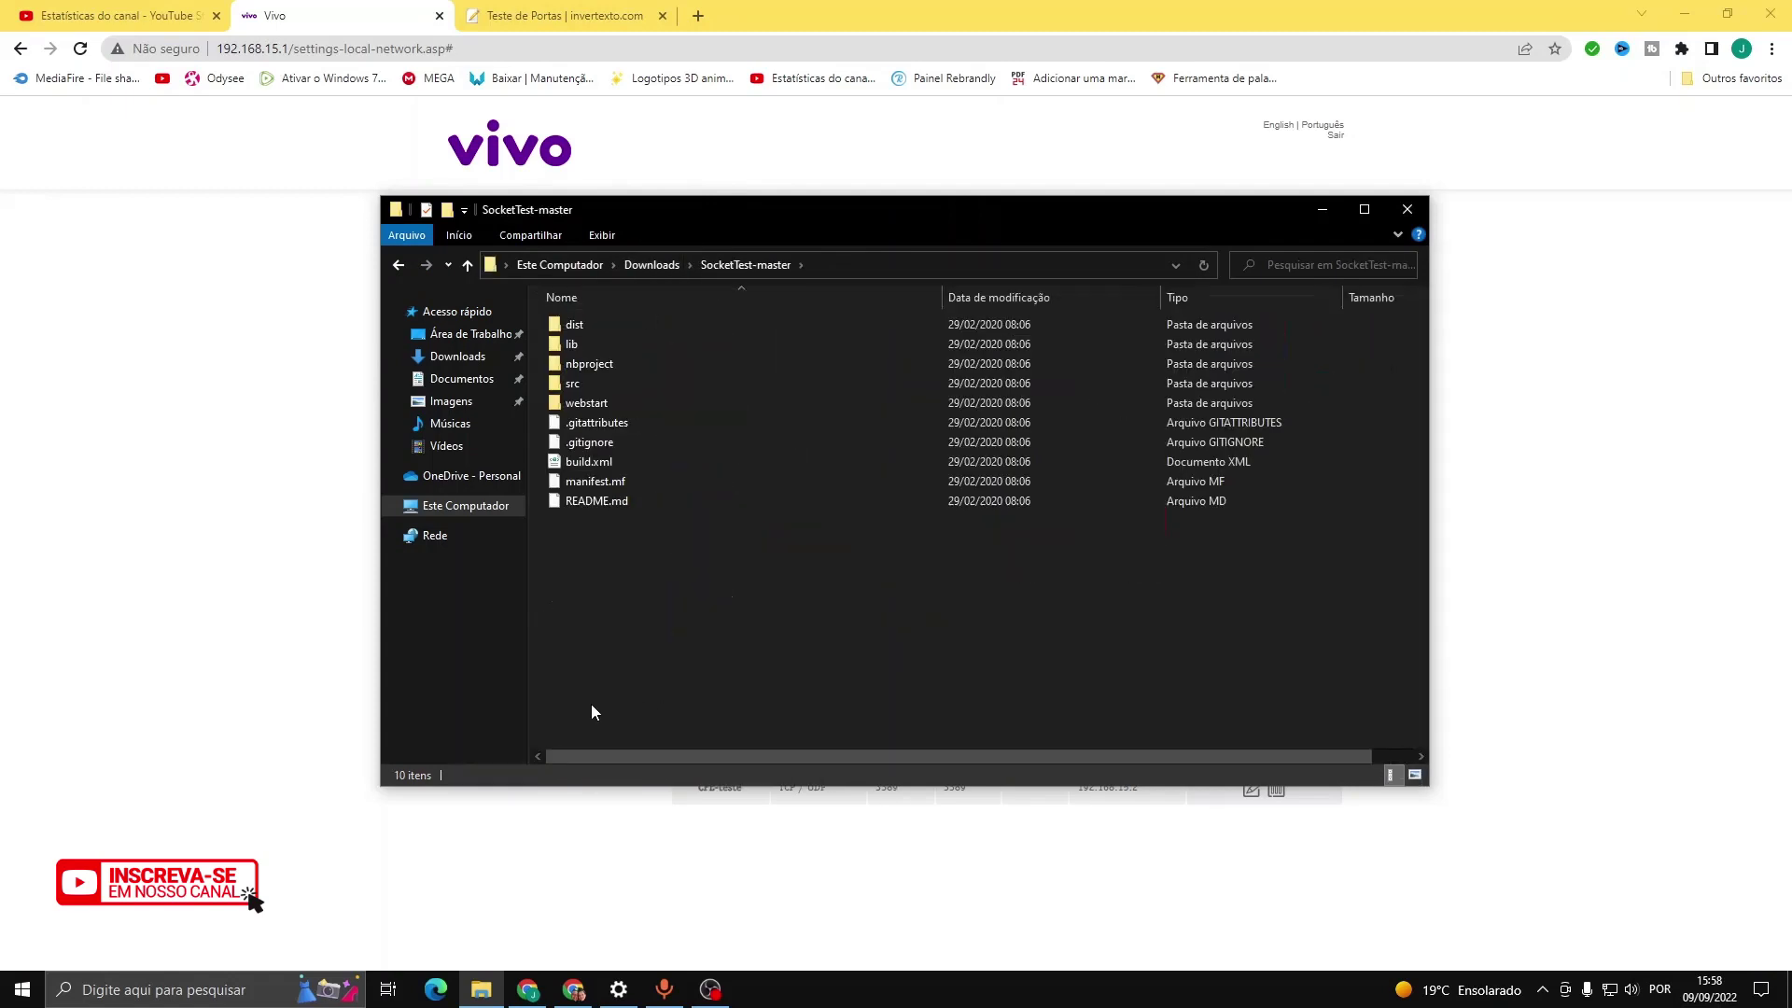
{"action": "double_click", "coordinate": [579, 325]}
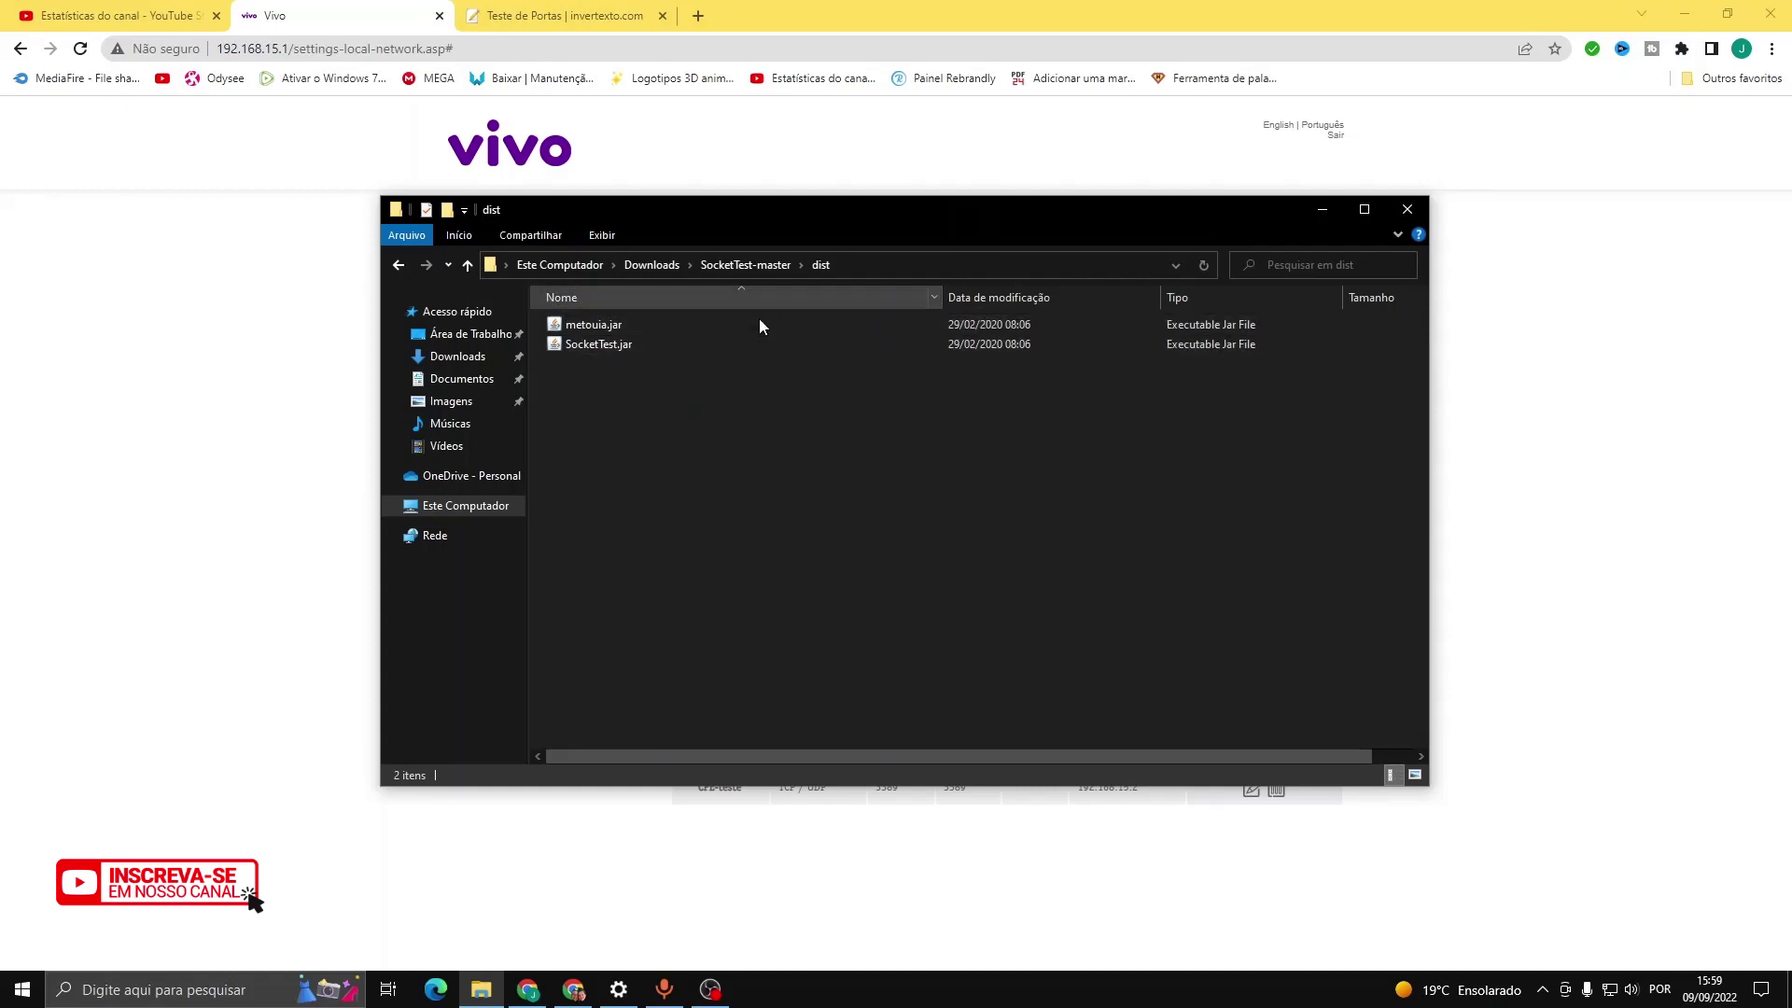
{"action": "double_click", "coordinate": [627, 346]}
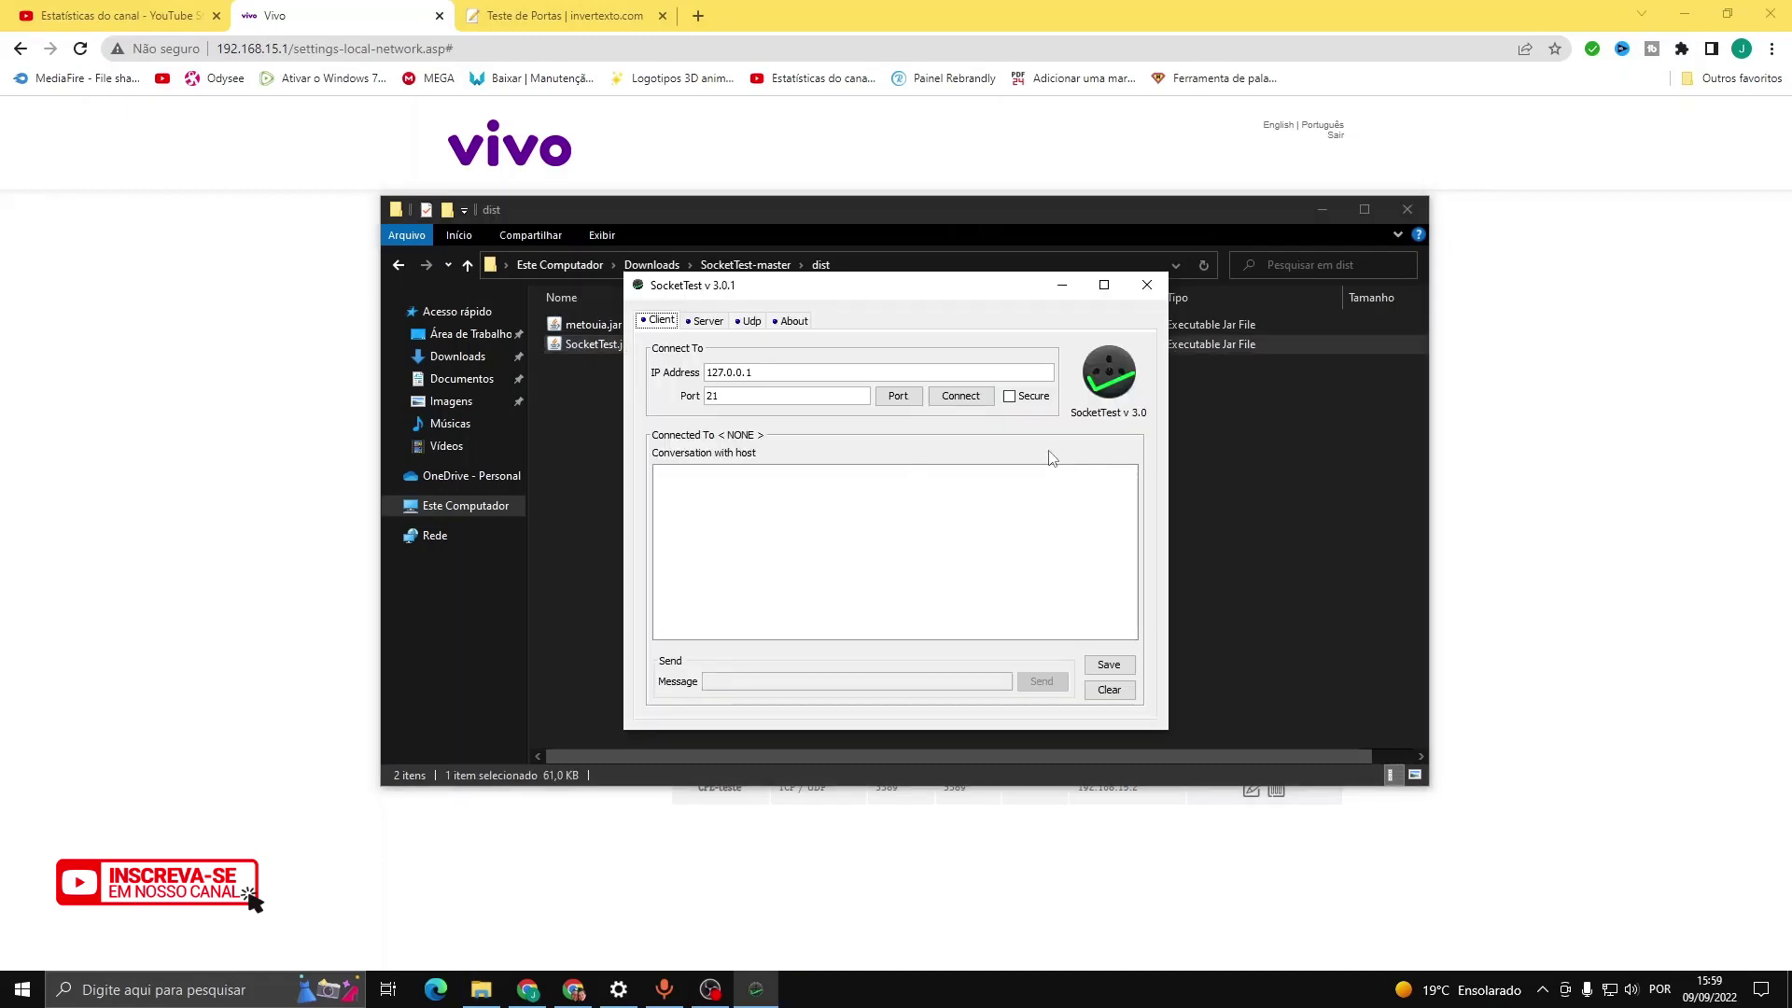
{"action": "left_click", "coordinate": [709, 321]}
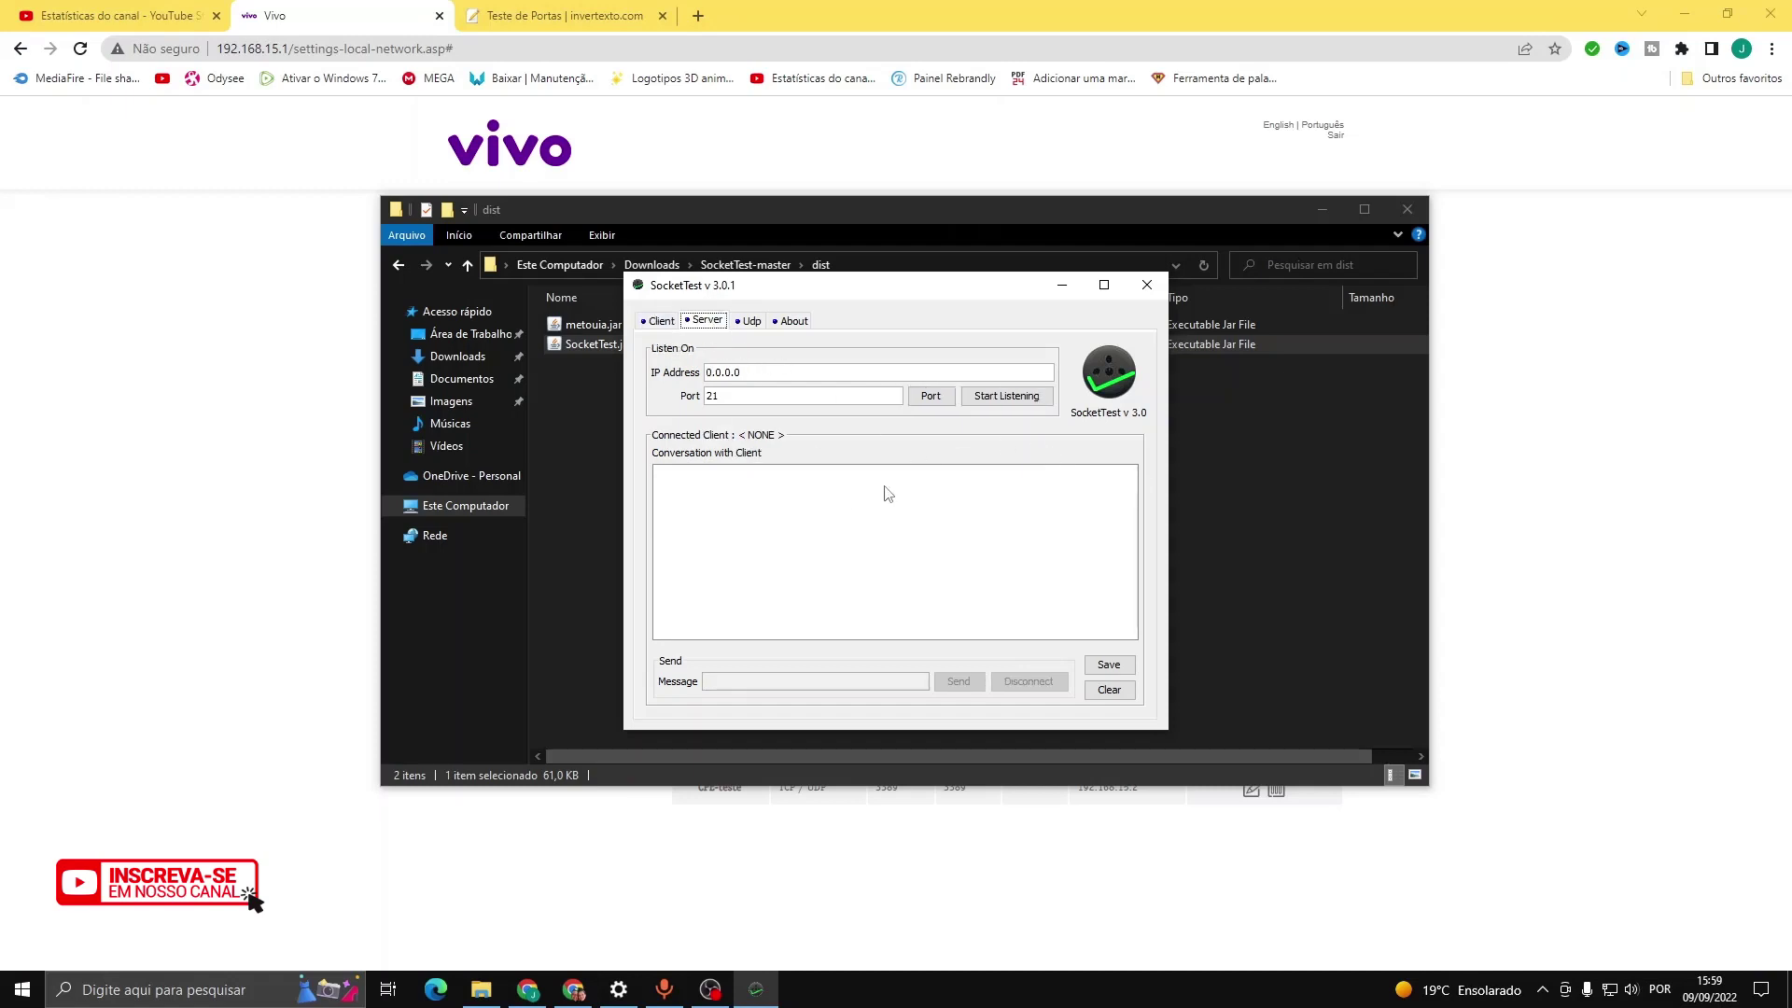
Step: Try to start the SocketTest server listening on port 3389 at address 0.0.0.0
{"action": "left_click", "coordinate": [876, 395]}
{"action": "type", "text": "3389"}
{"action": "left_click", "coordinate": [1003, 400]}
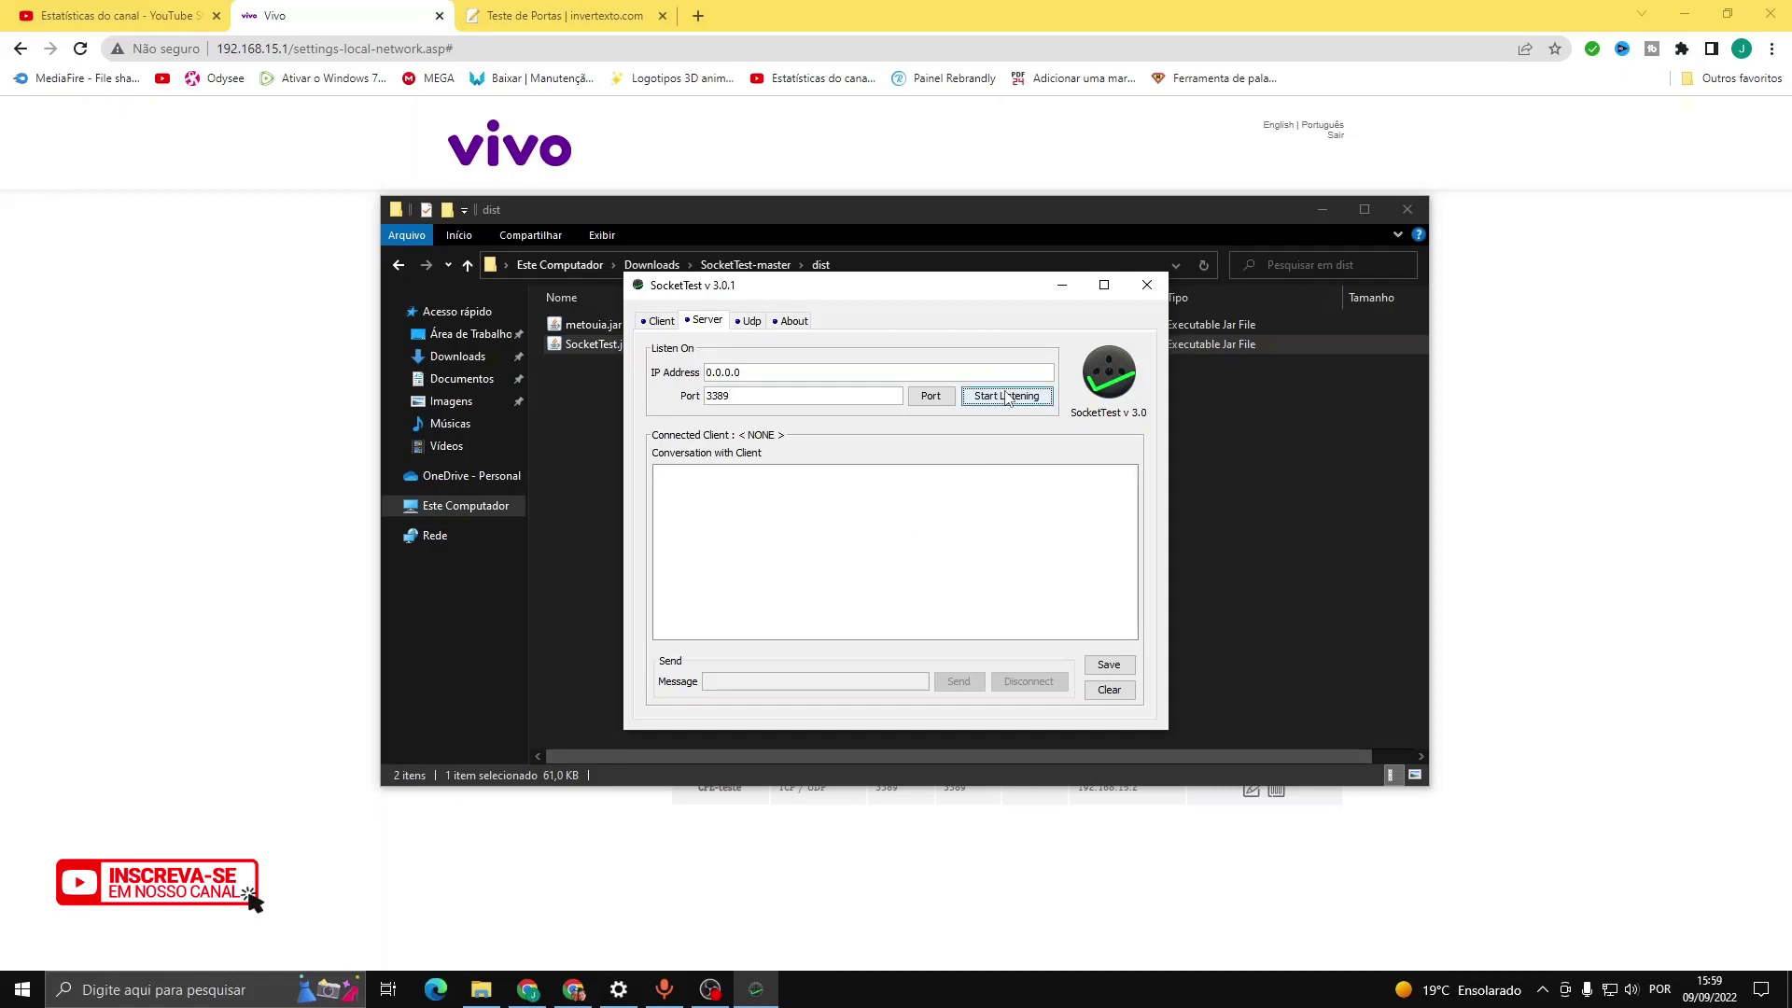
{"action": "left_click", "coordinate": [894, 554]}
{"action": "double_click", "coordinate": [741, 373]}
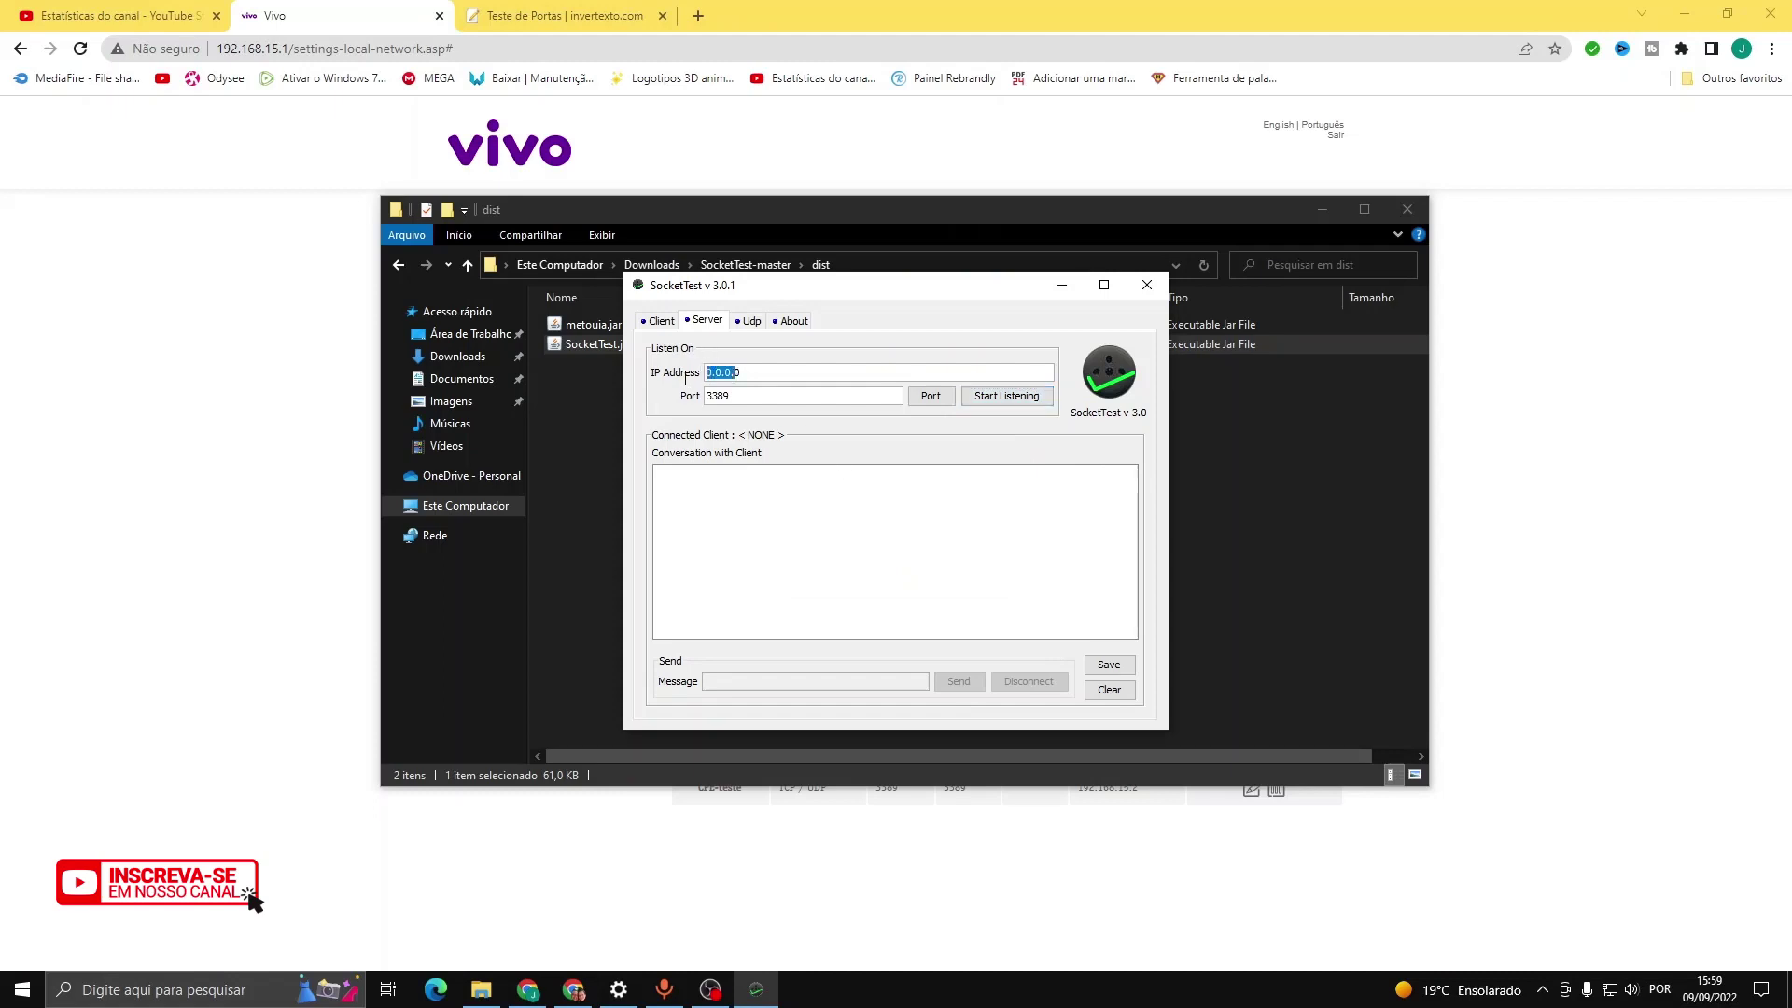
{"action": "left_click", "coordinate": [733, 396]}
{"action": "left_click", "coordinate": [977, 396]}
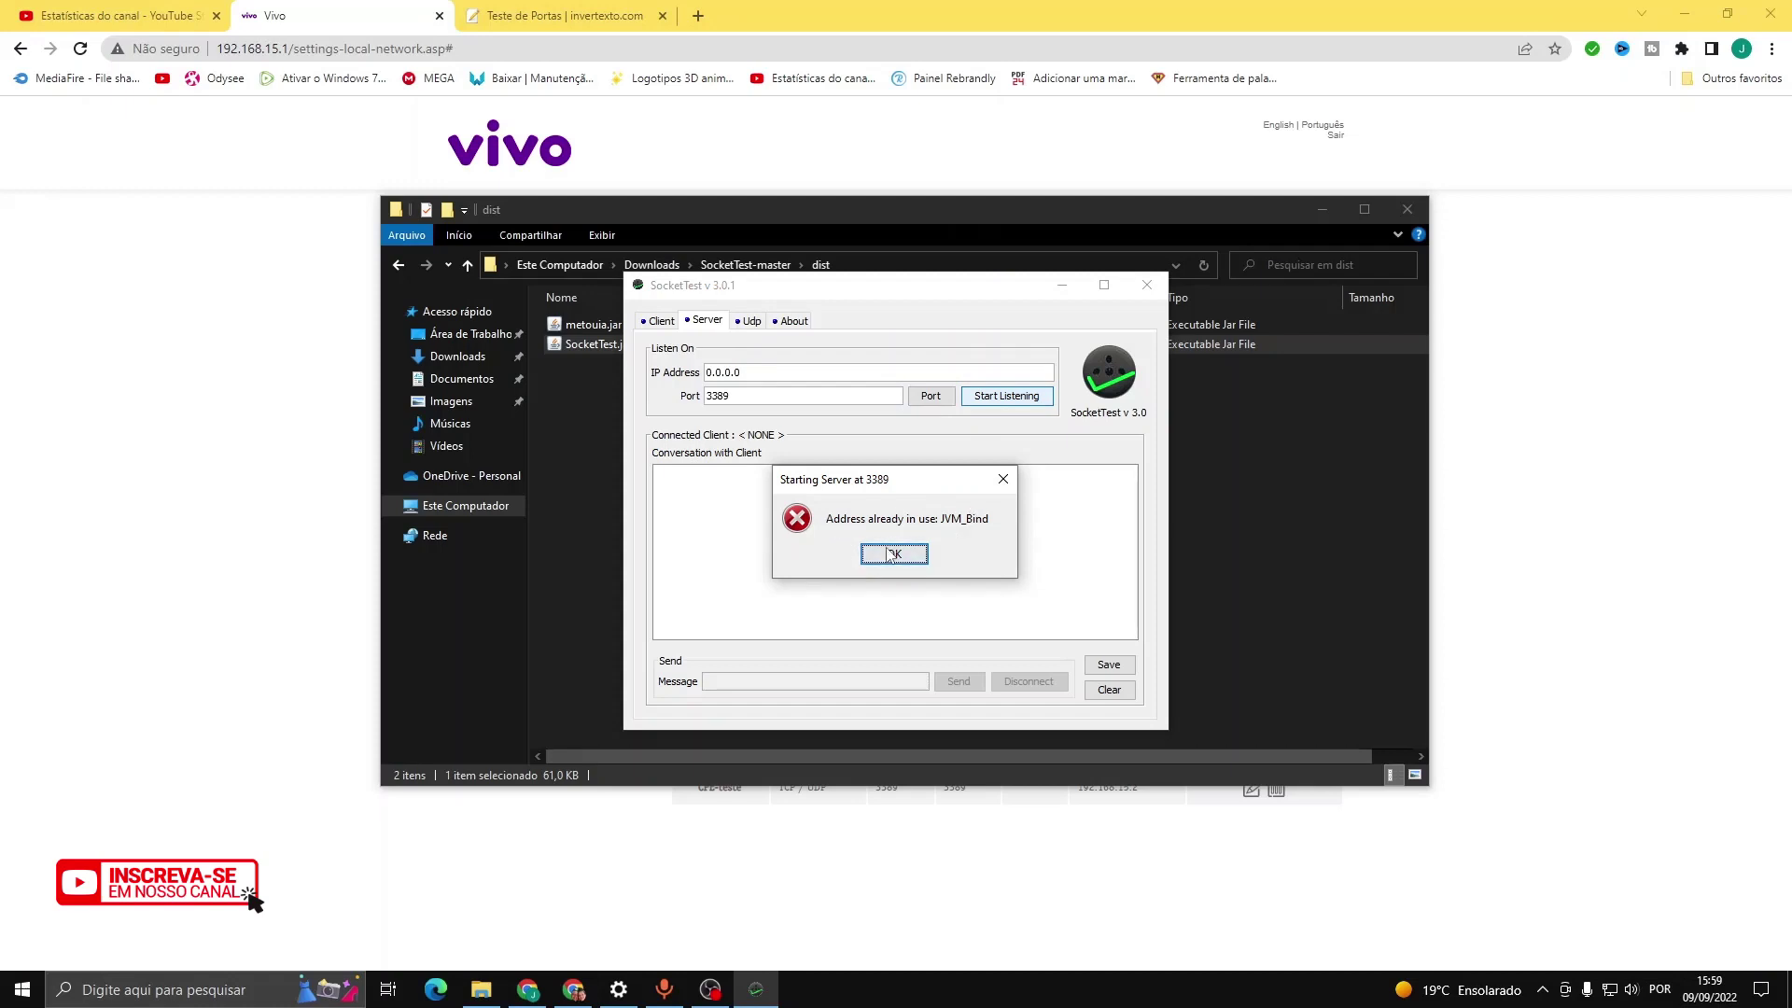
{"action": "left_click", "coordinate": [1003, 478]}
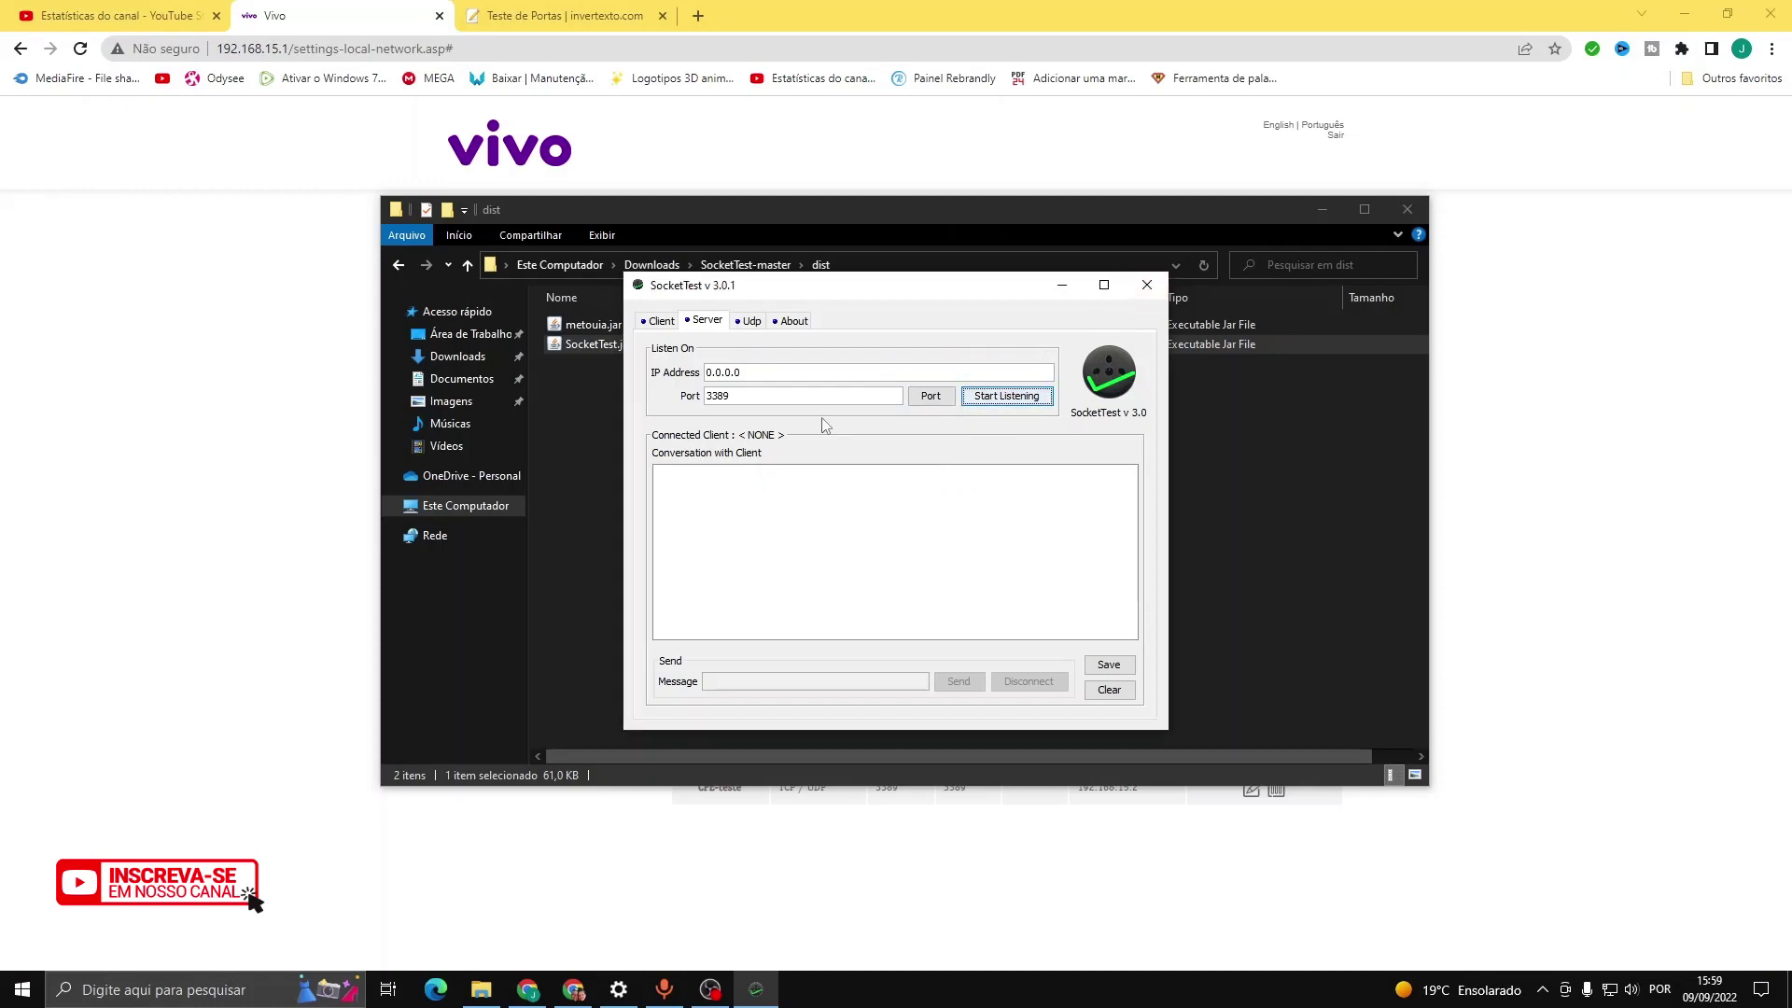
Step: Set the SocketTest server port to 80 and start listening
{"action": "left_click", "coordinate": [789, 399]}
{"action": "key", "text": "BackSpace"}
{"action": "key", "text": "BackSpace"}
{"action": "key", "text": "BackSpace"}
{"action": "key", "text": "BackSpace"}
{"action": "type", "text": "80"}
{"action": "left_click", "coordinate": [1030, 407]}
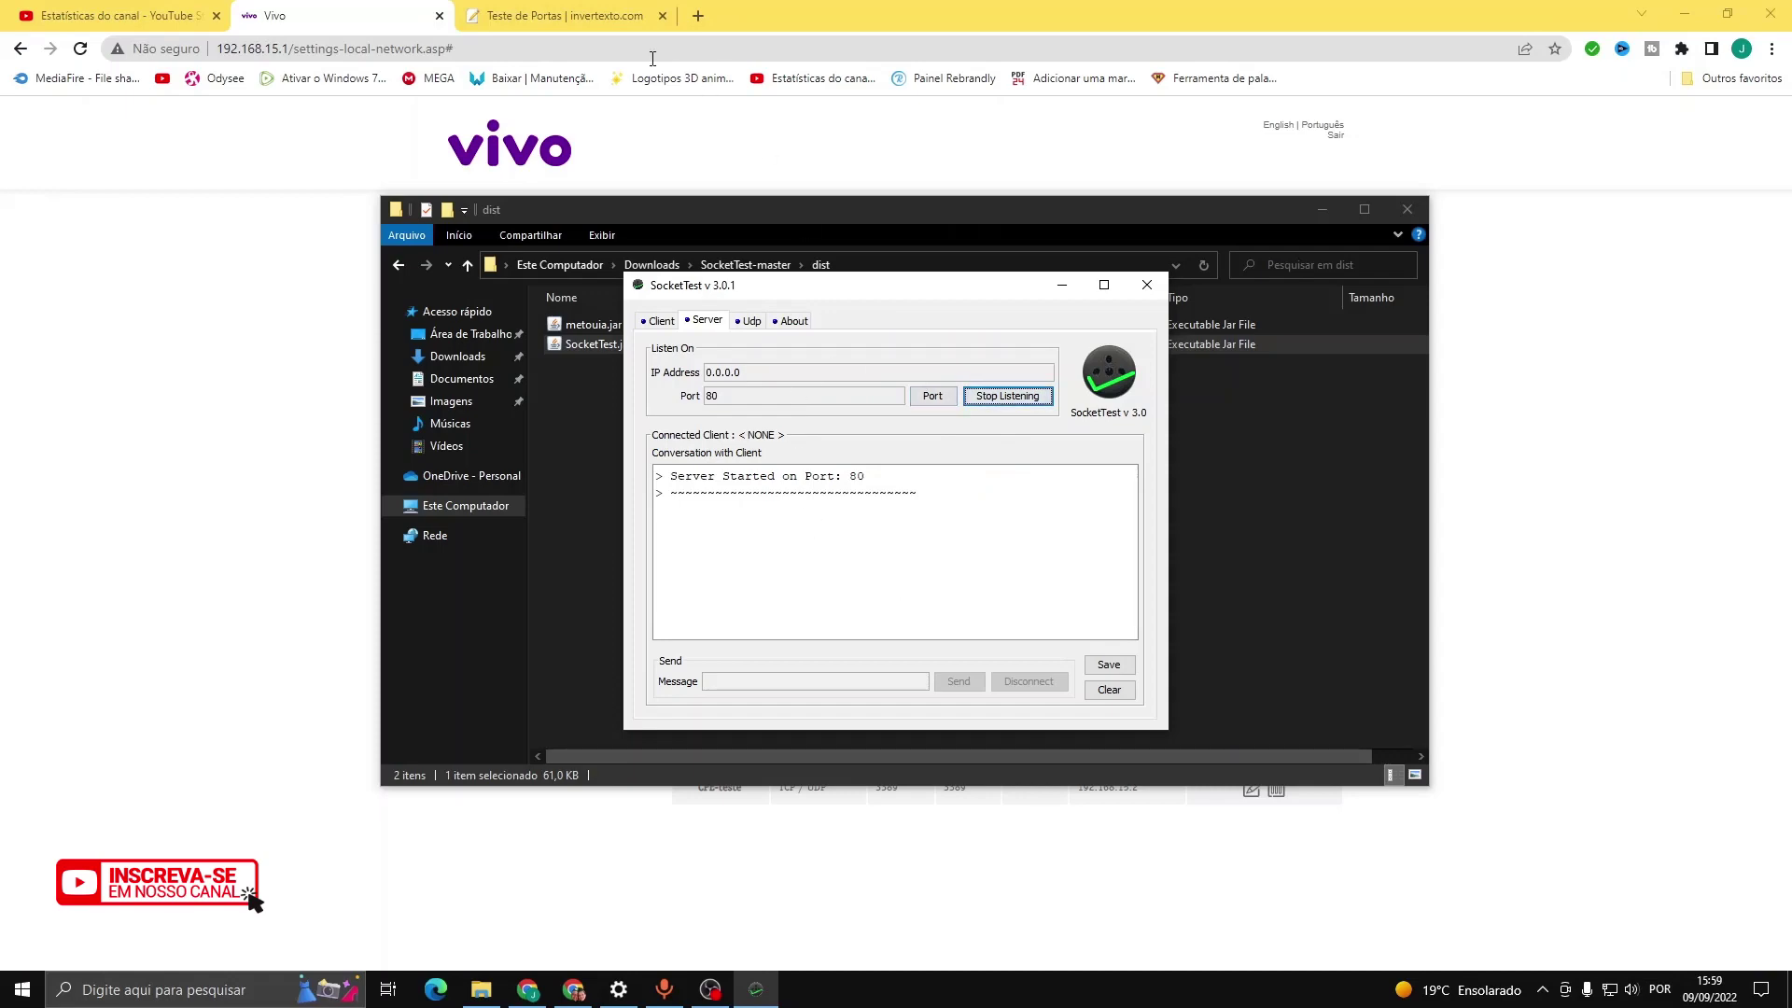
Step: Disable Remote Desktop in the Windows settings and recheck port 3389 on the port test site
{"action": "left_click", "coordinate": [595, 21]}
{"action": "left_click", "coordinate": [596, 20]}
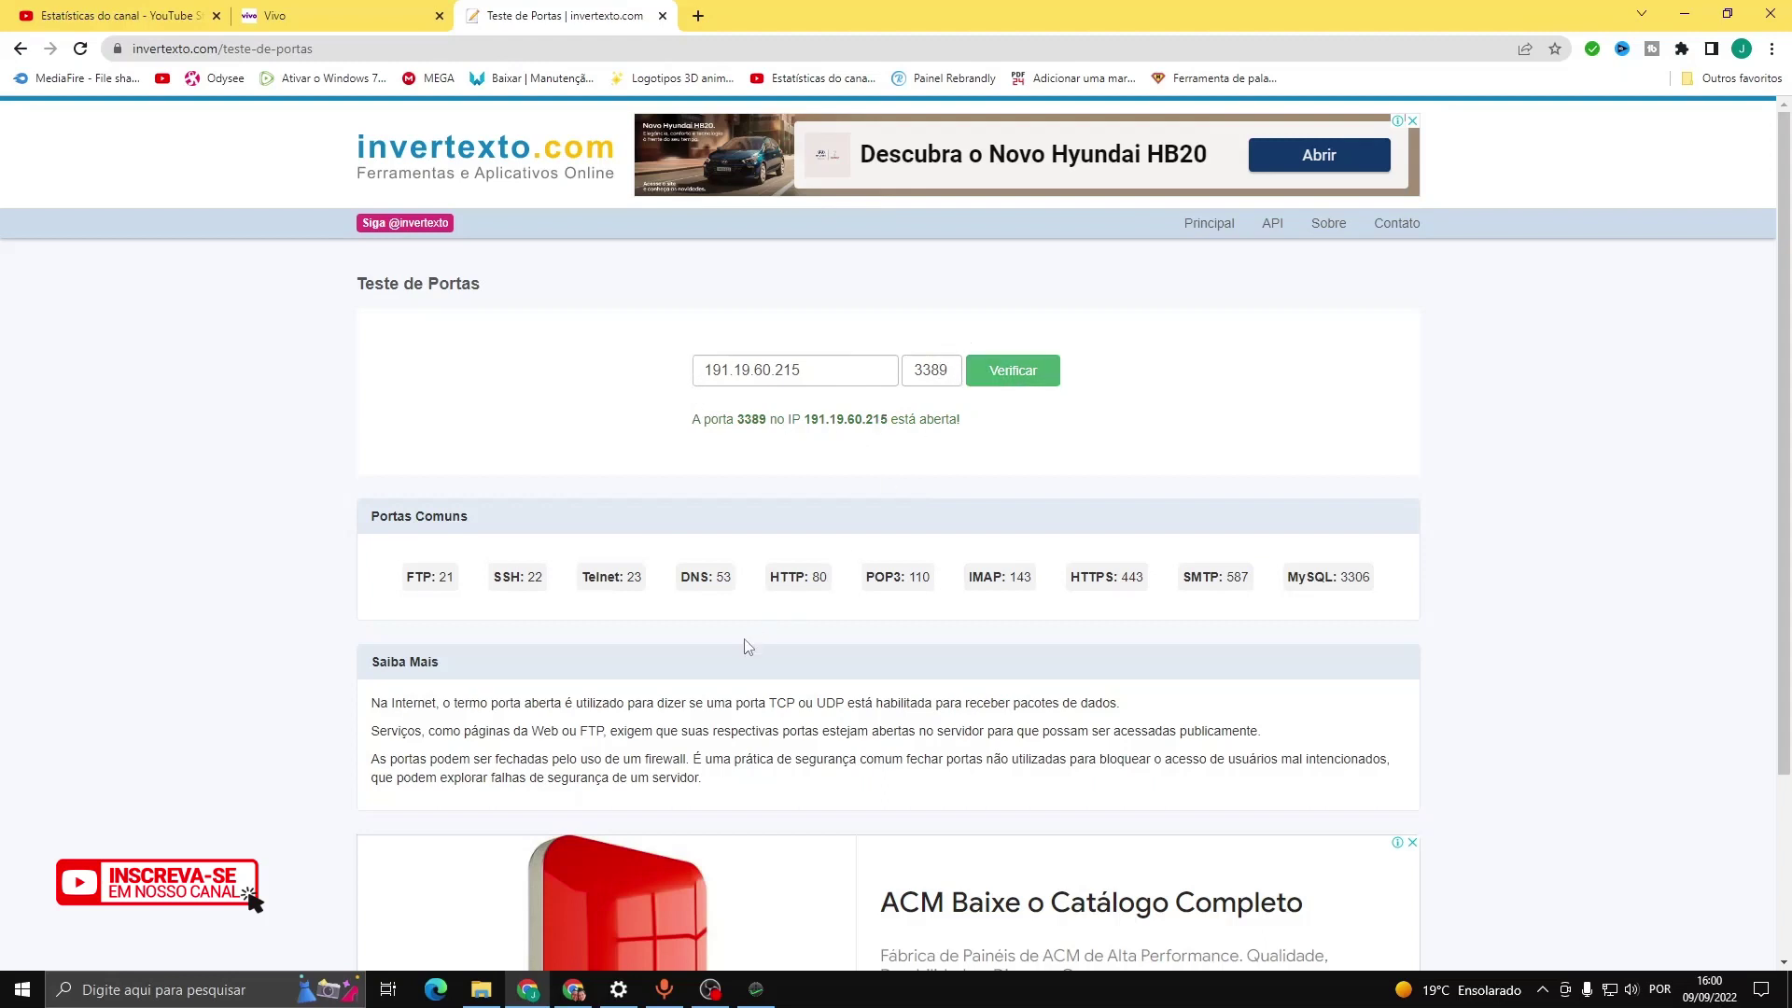
{"action": "left_click", "coordinate": [619, 989]}
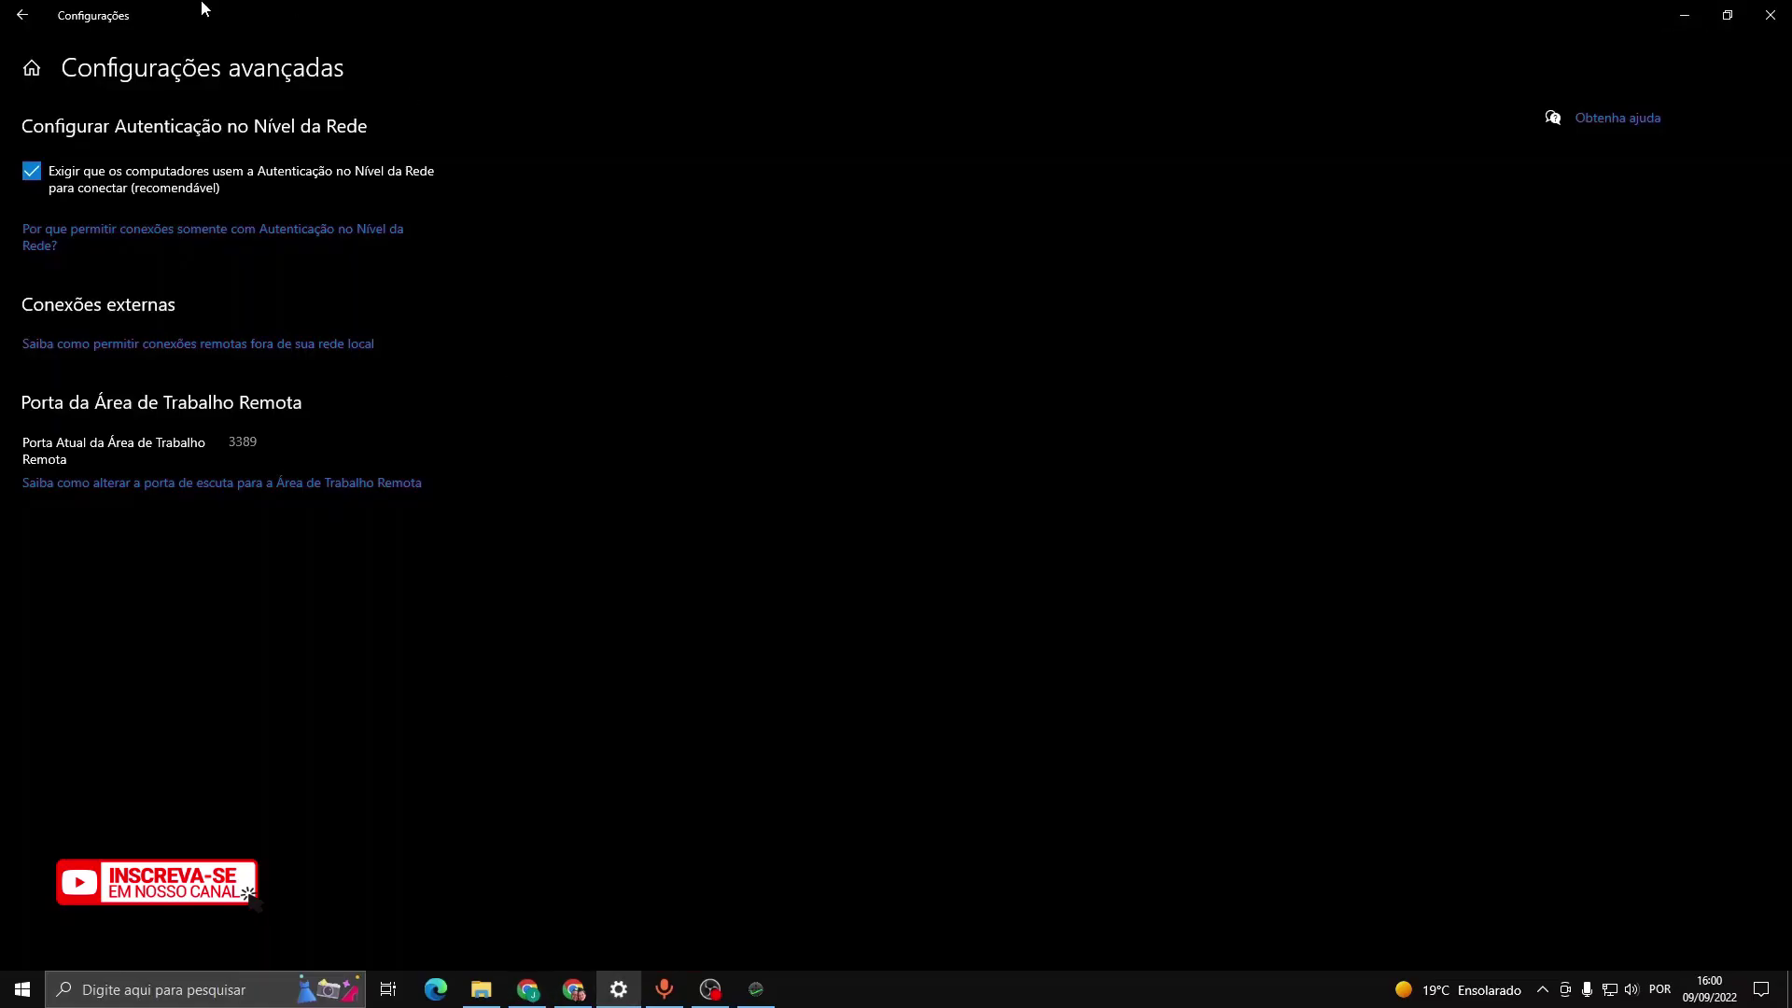
{"action": "left_click", "coordinate": [14, 18]}
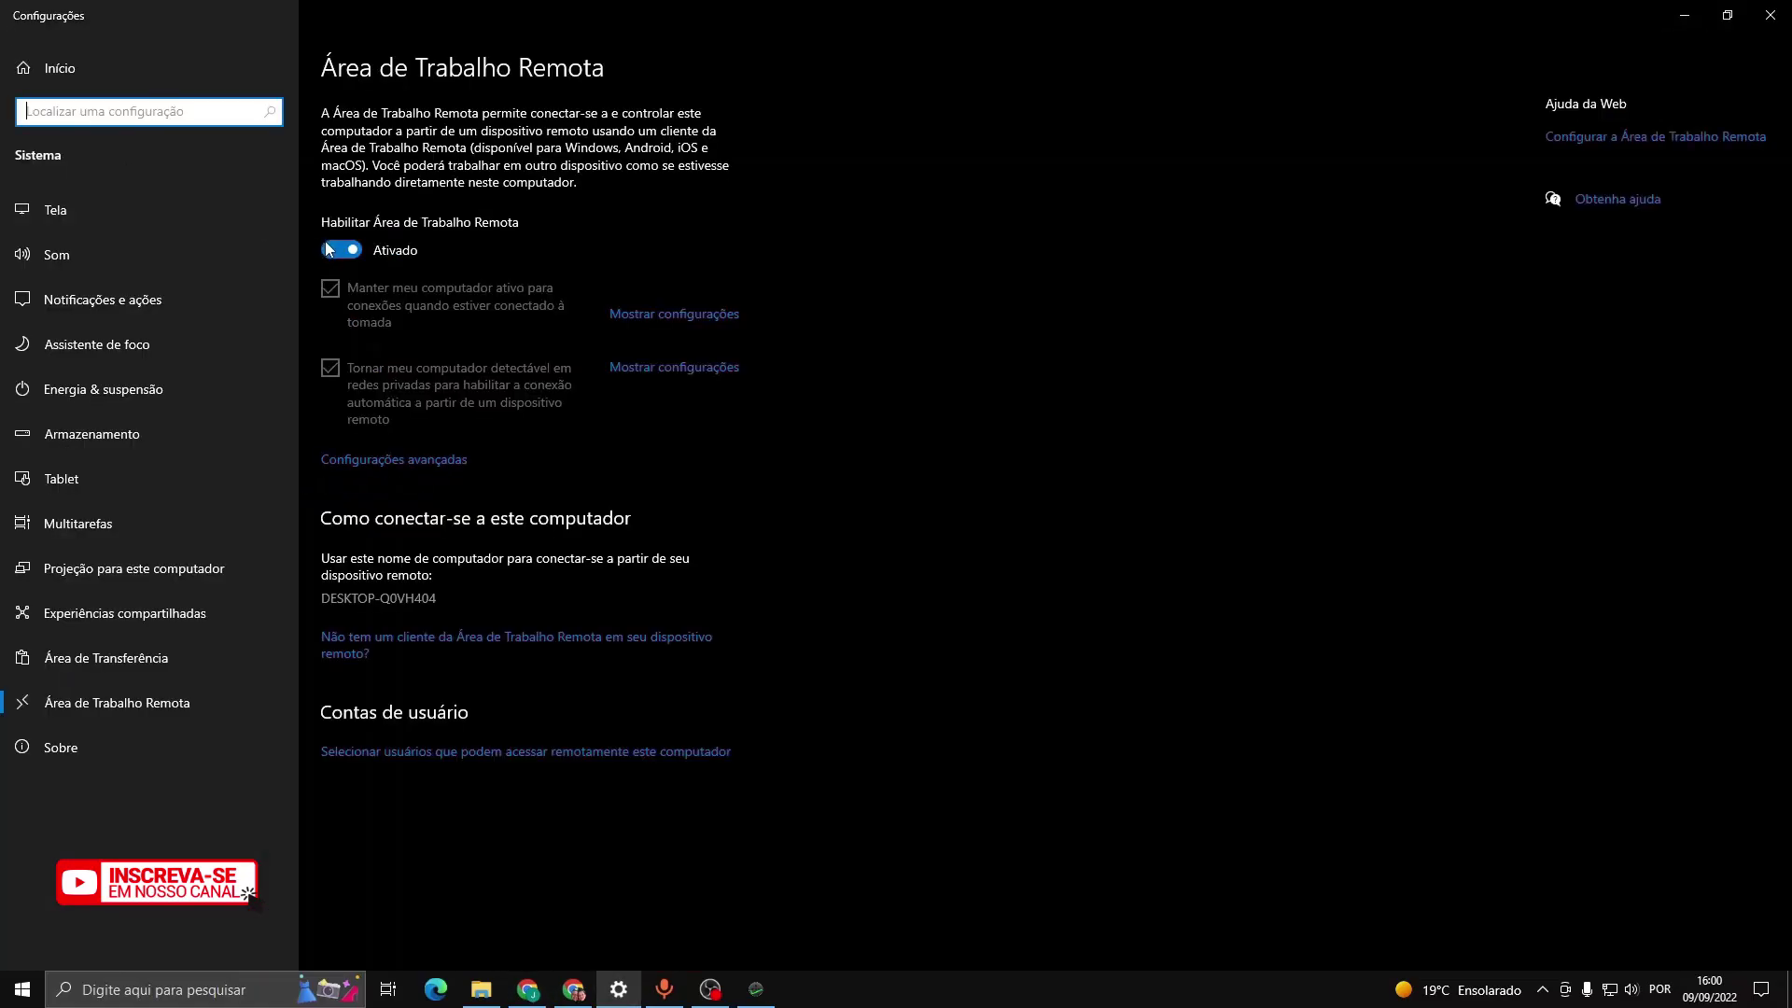
{"action": "left_click", "coordinate": [351, 255]}
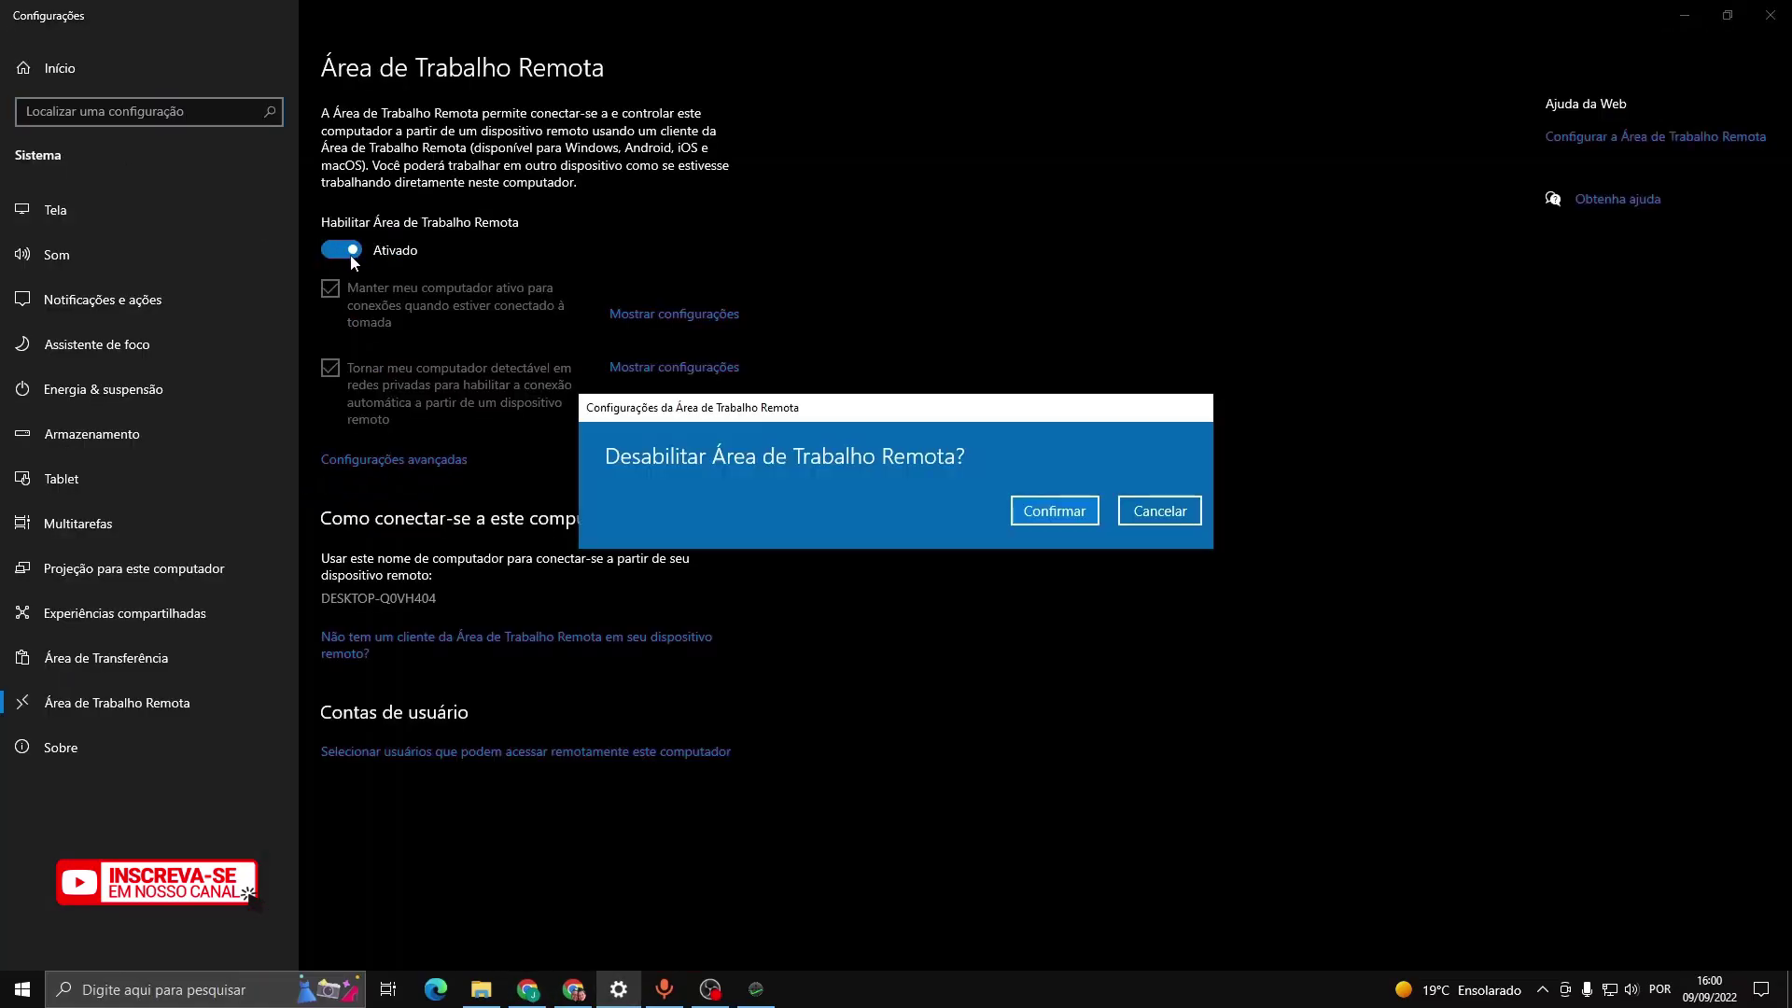
{"action": "left_click", "coordinate": [1051, 513]}
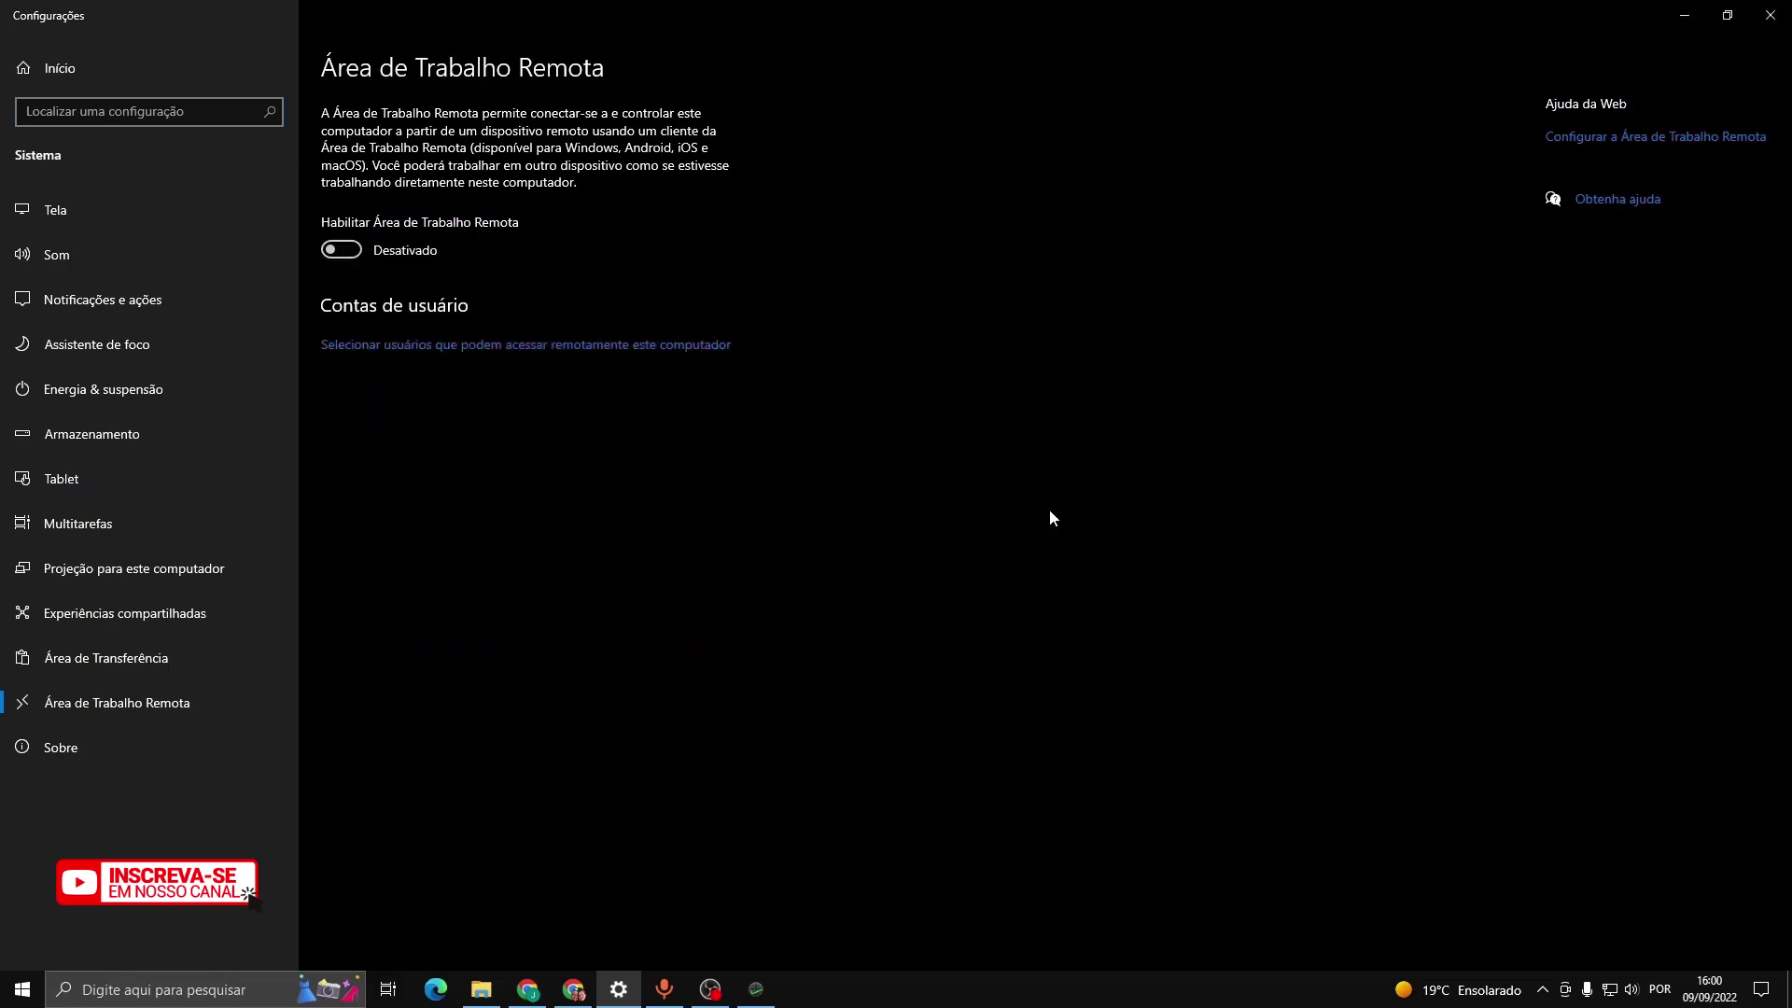
{"action": "left_click", "coordinate": [1684, 15]}
{"action": "left_click", "coordinate": [1040, 377]}
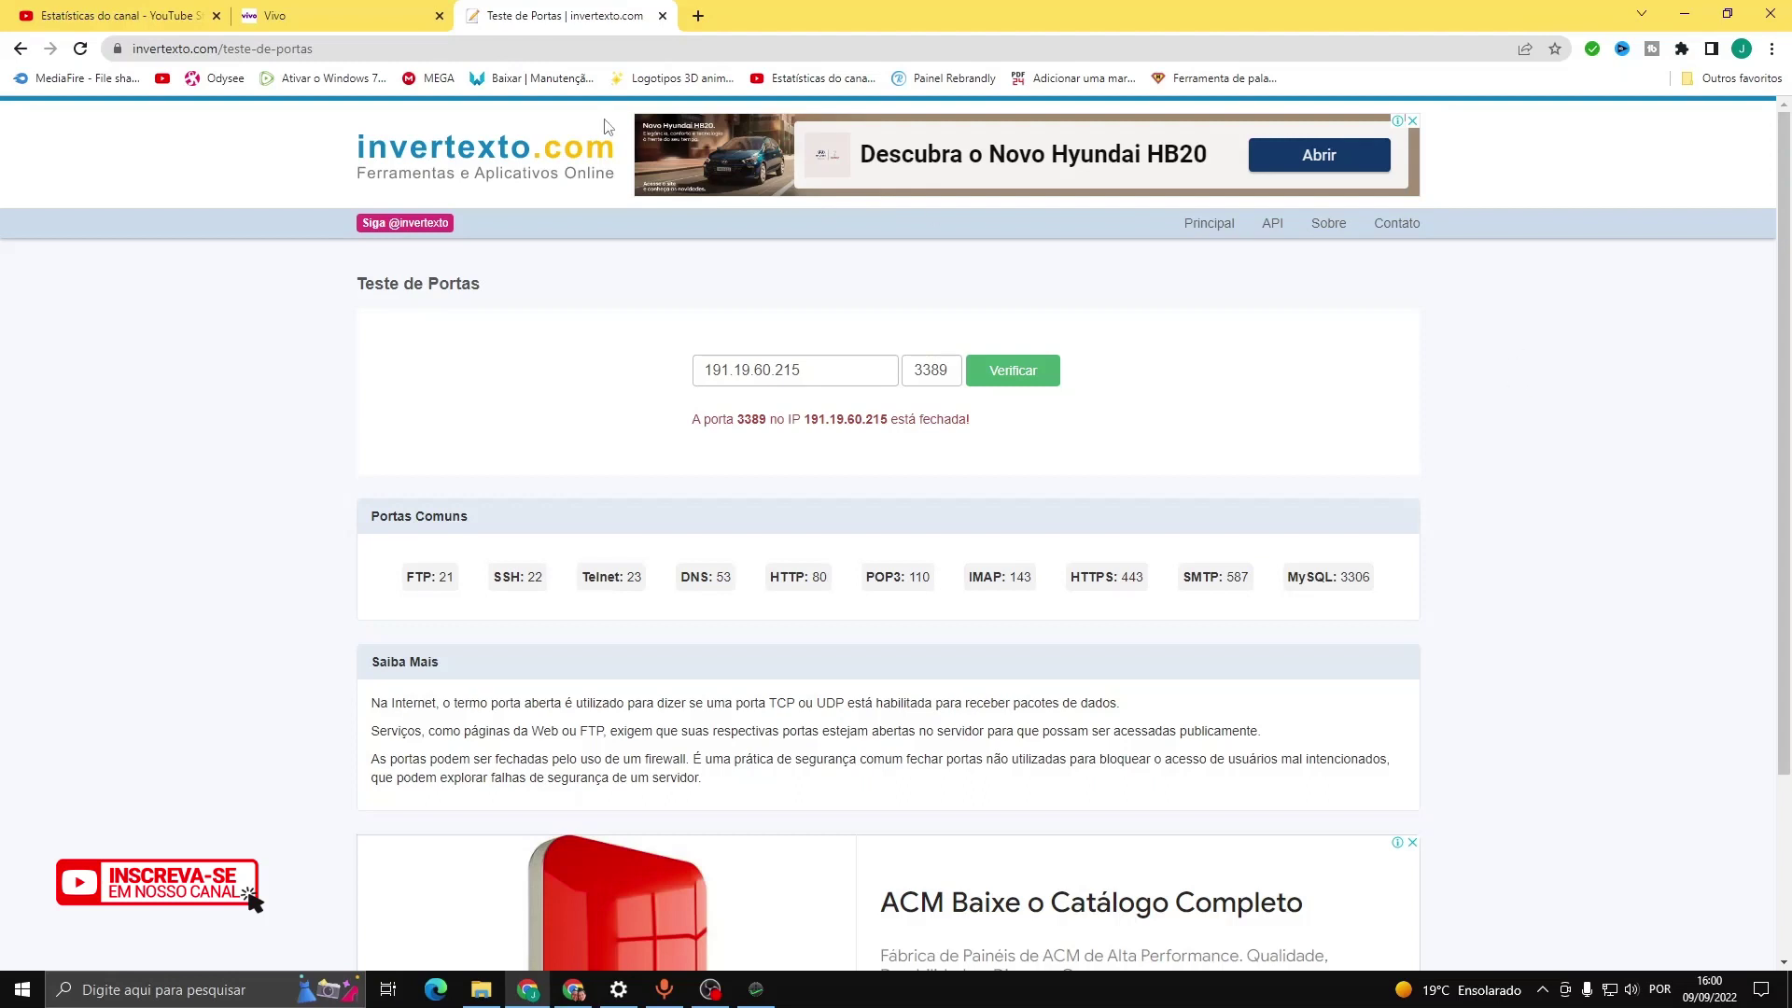
Step: Review the router's DMZ settings and return to the port forwarding form and rules table
{"action": "left_click", "coordinate": [378, 19]}
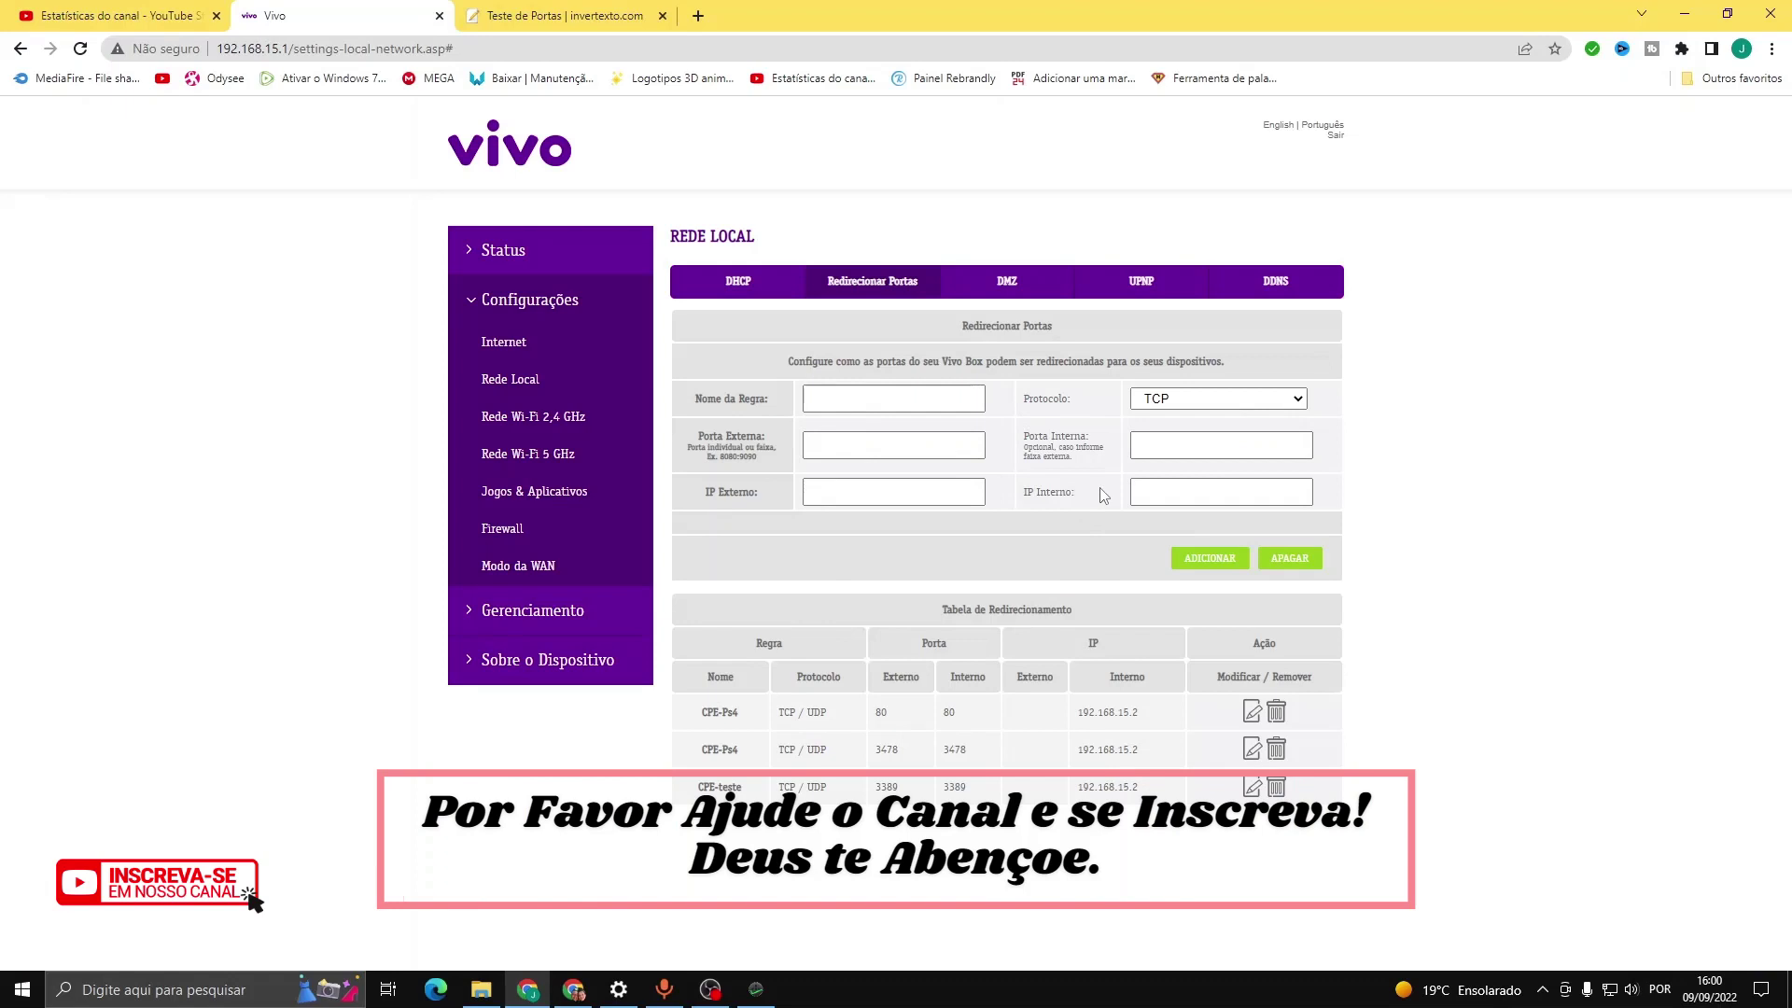
{"action": "left_click", "coordinate": [995, 284]}
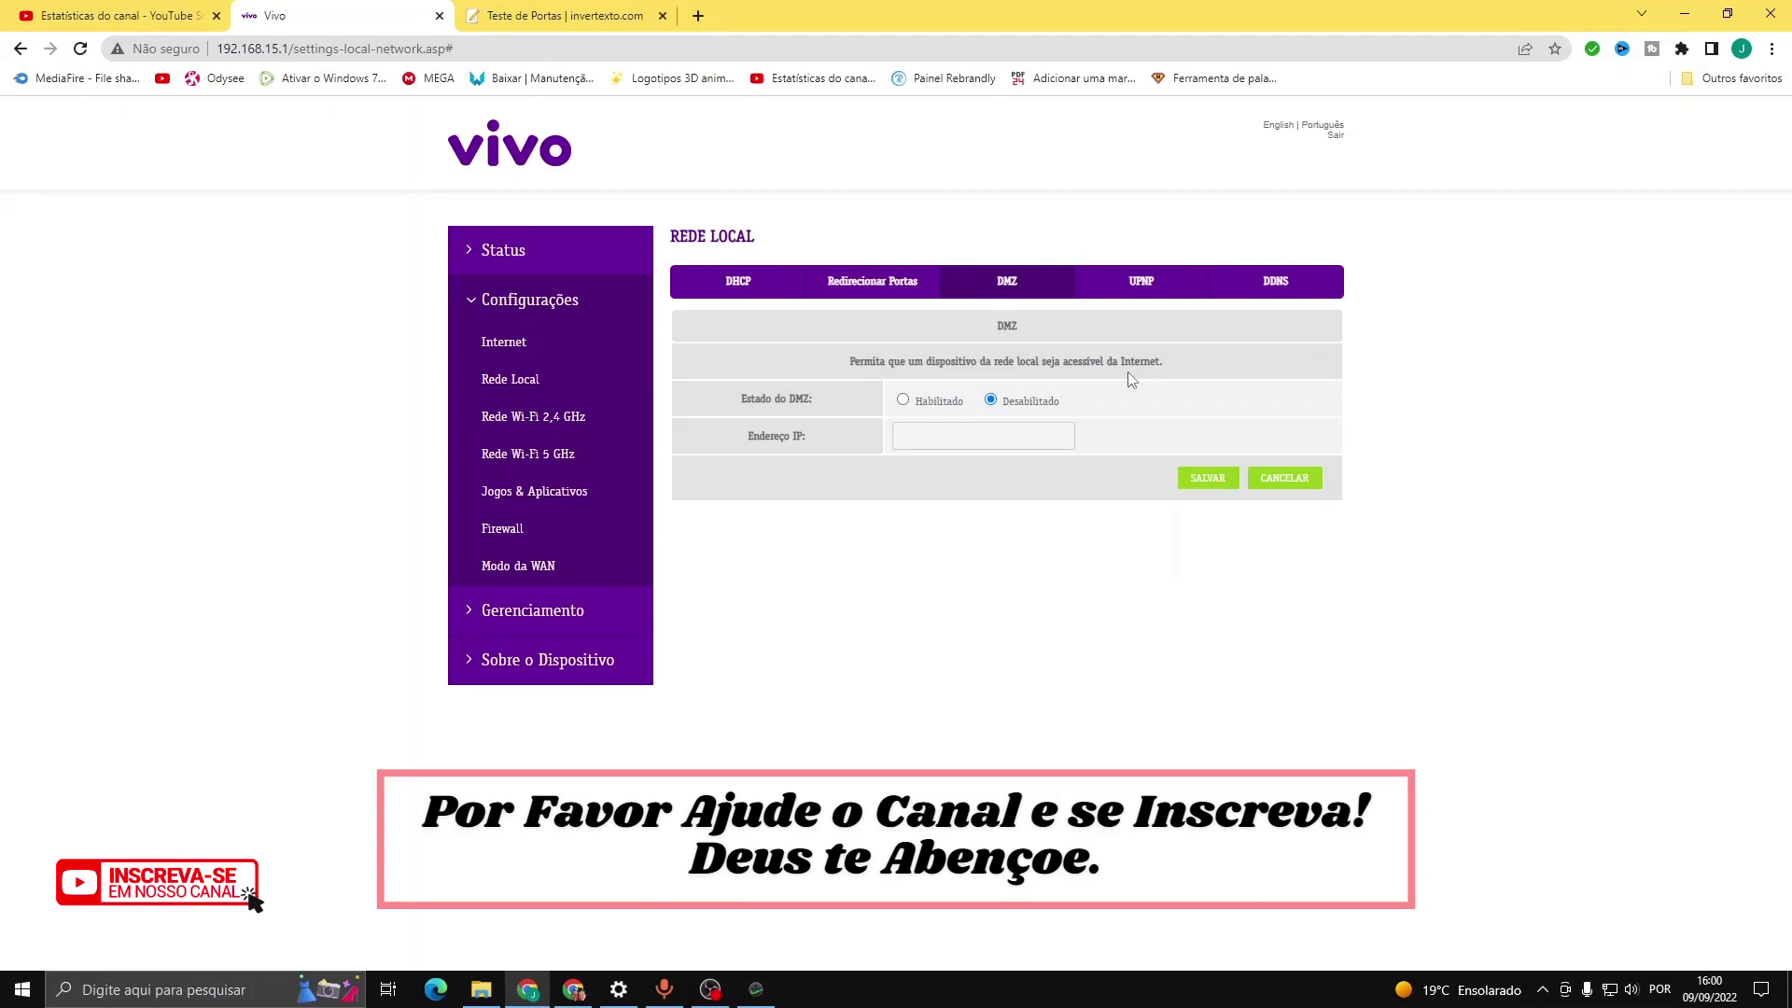
{"action": "left_click", "coordinate": [891, 284]}
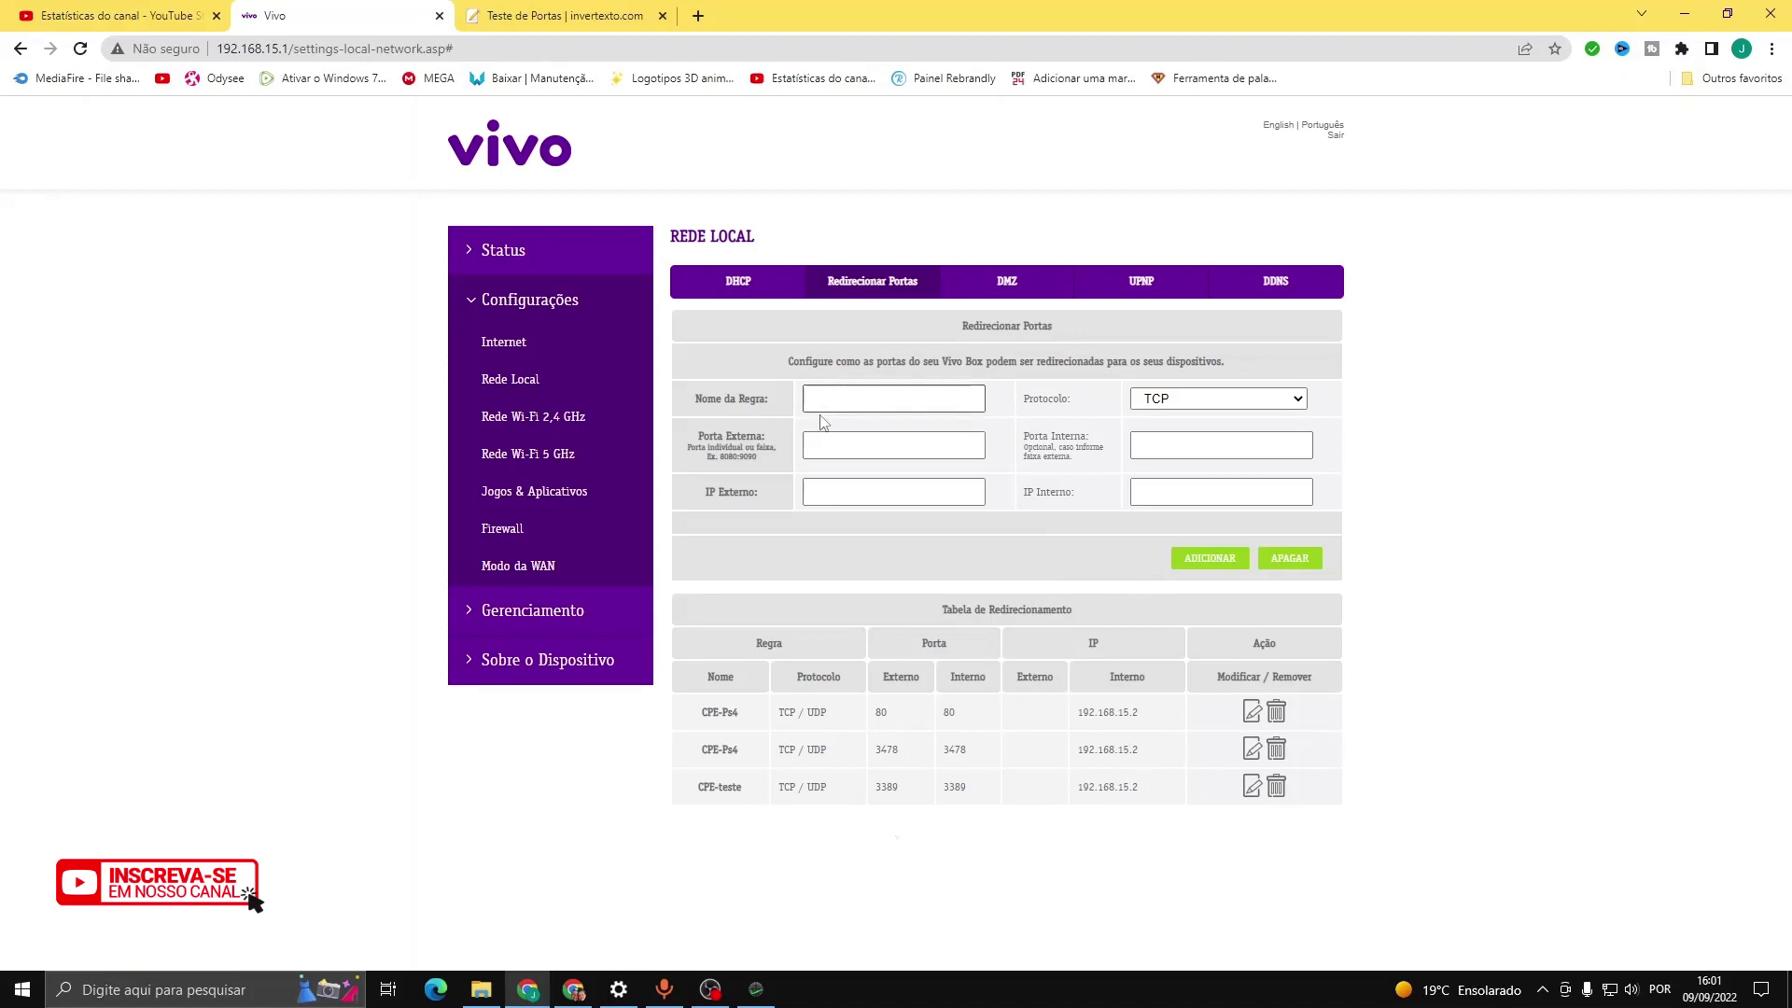
{"action": "left_click", "coordinate": [829, 444]}
{"action": "left_click", "coordinate": [1219, 449]}
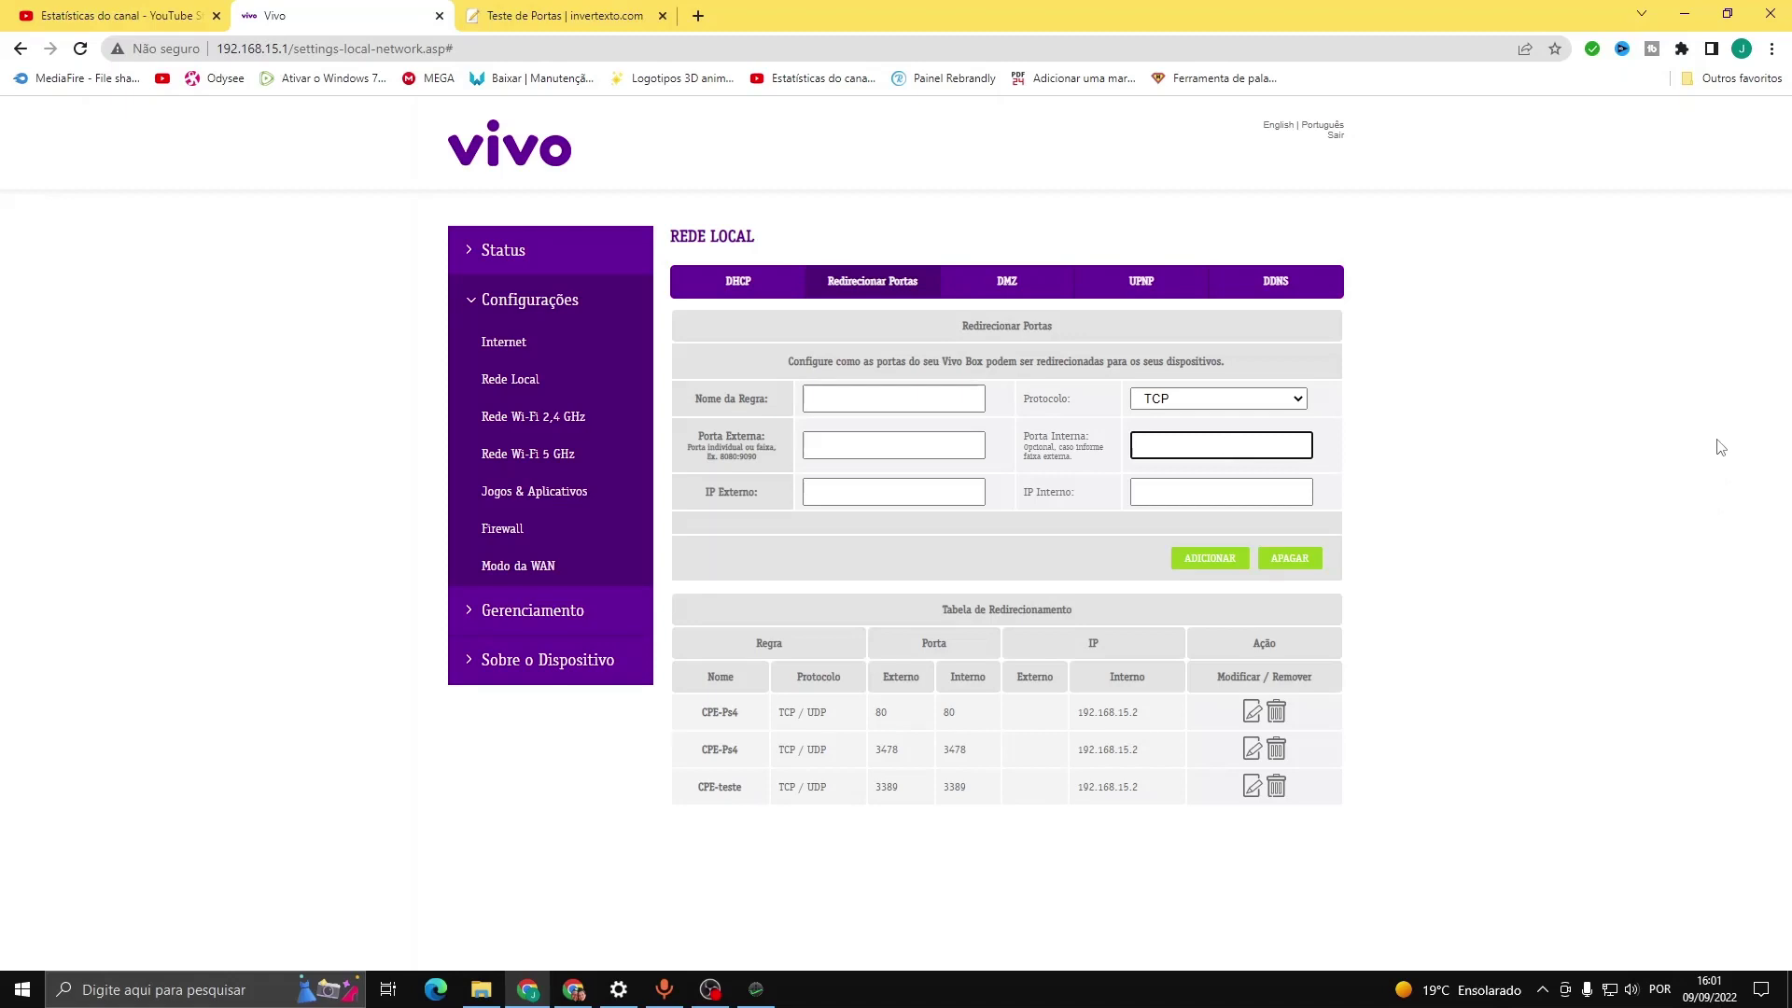
{"action": "left_click", "coordinate": [717, 995]}
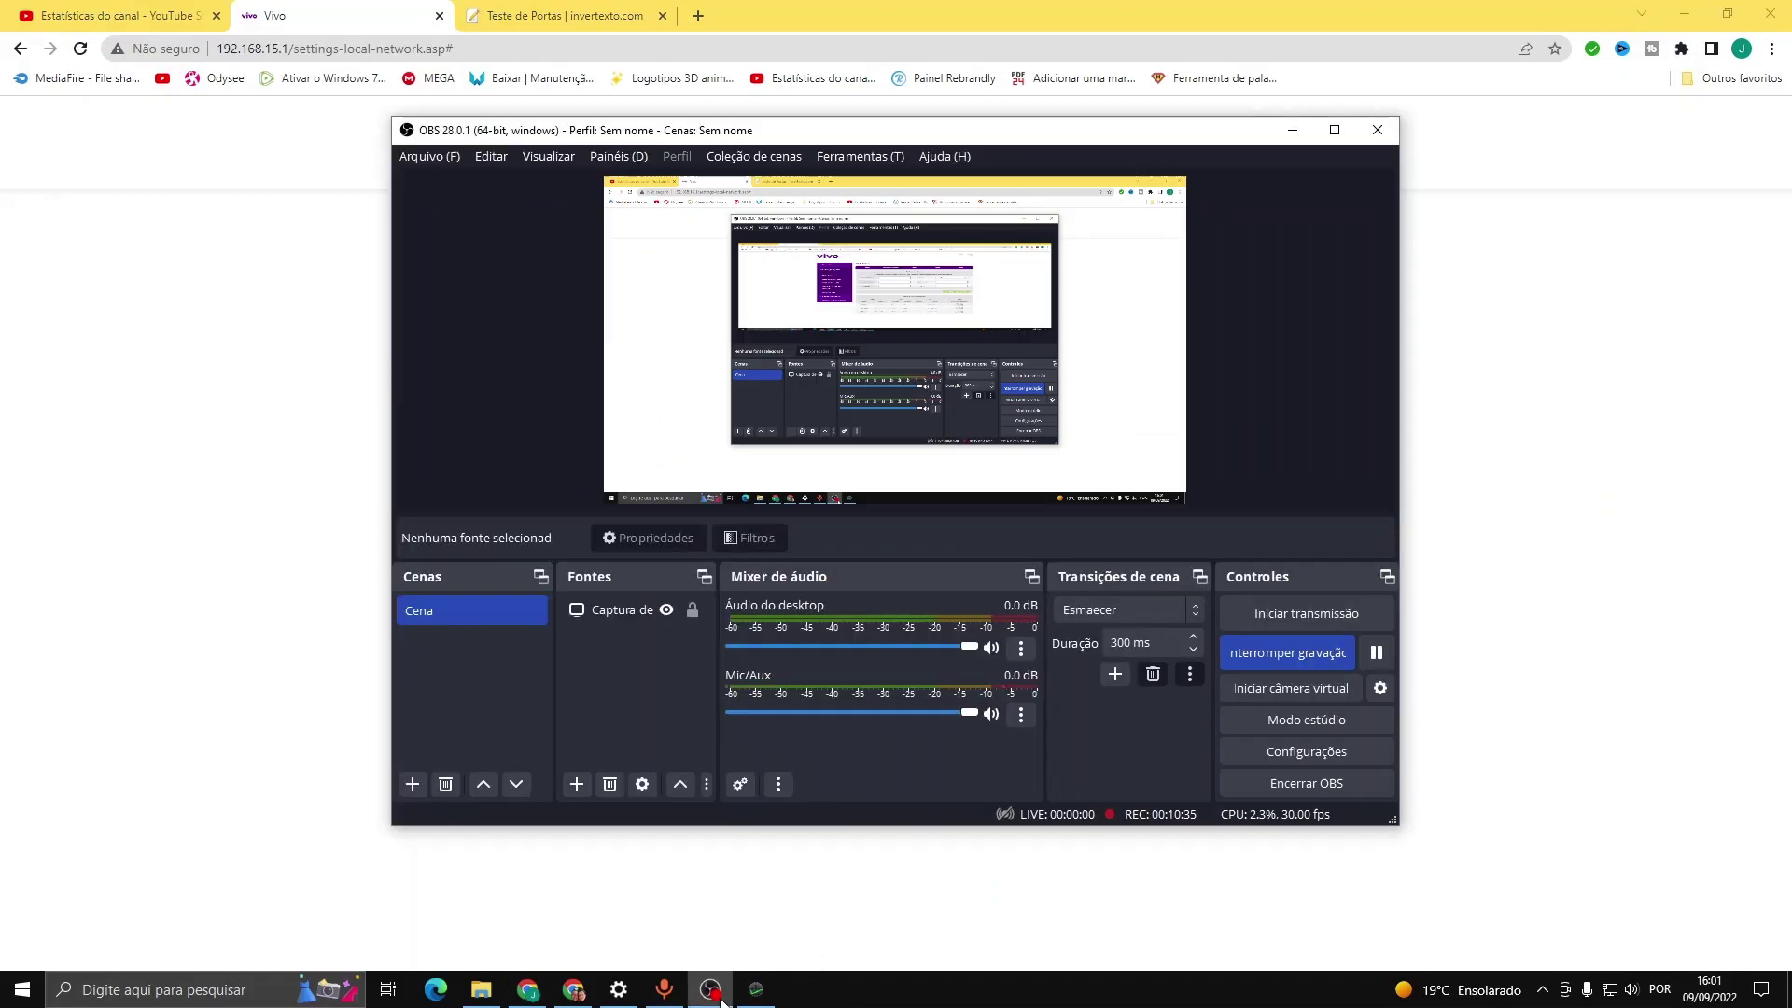
{"action": "left_click", "coordinate": [1299, 656]}
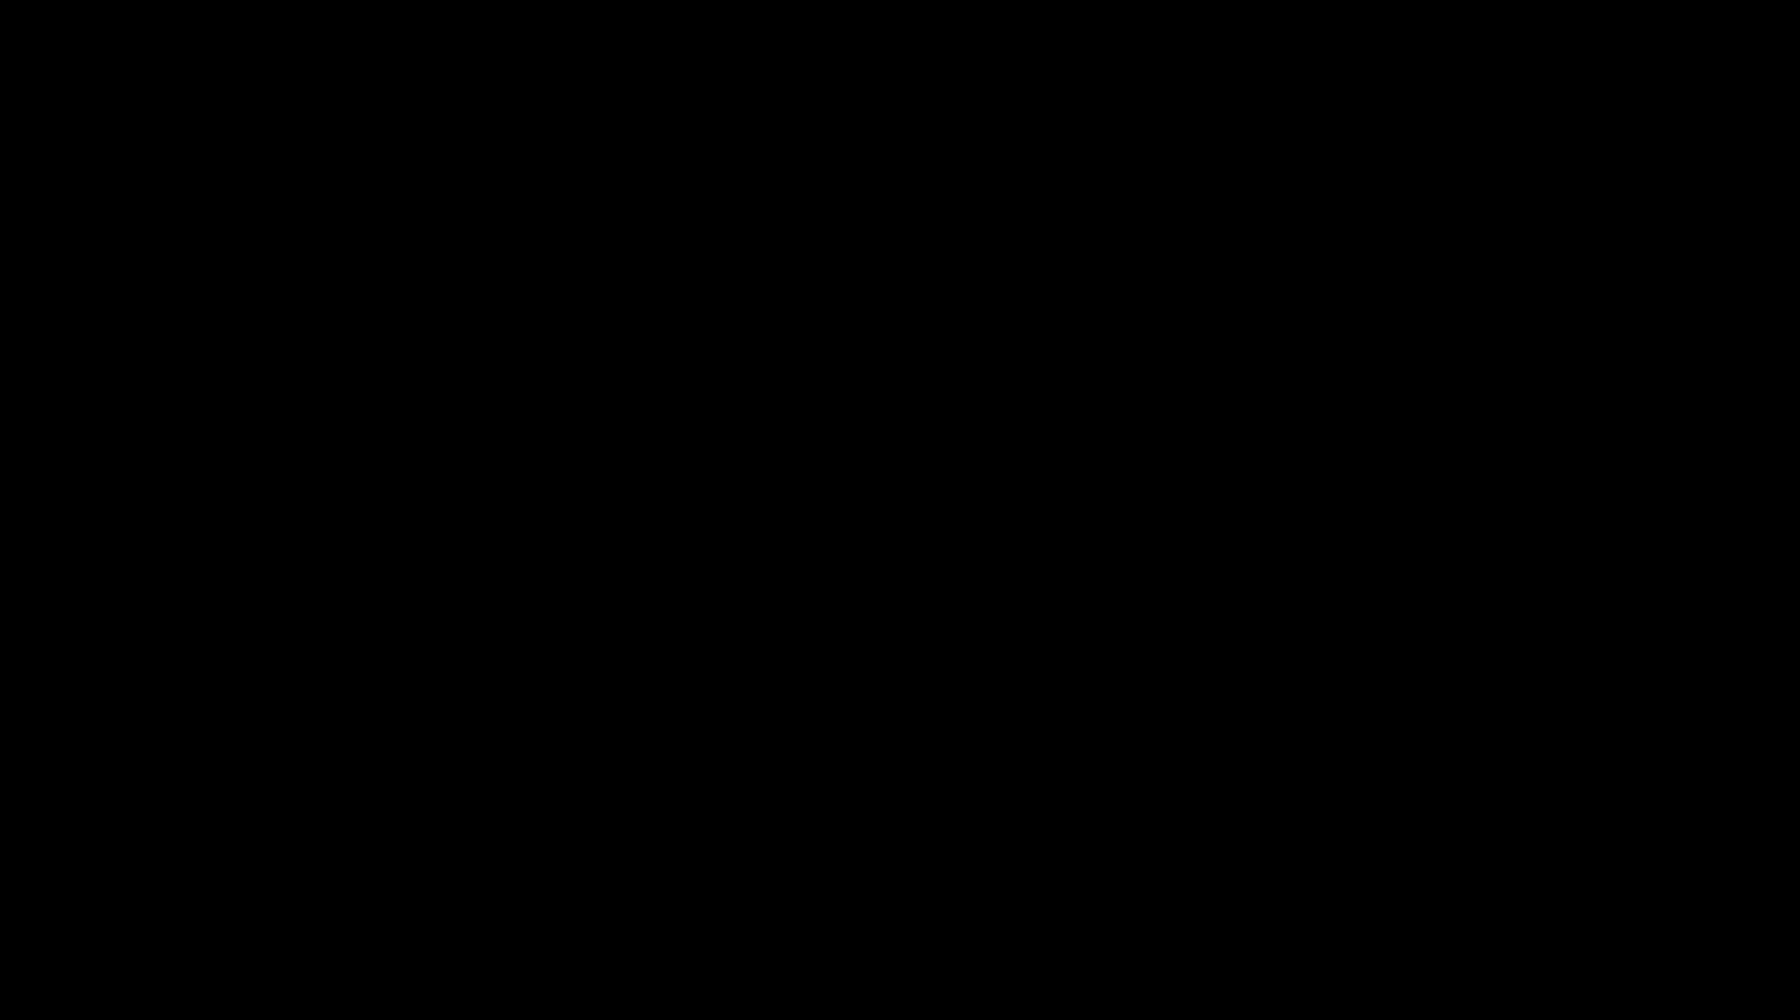